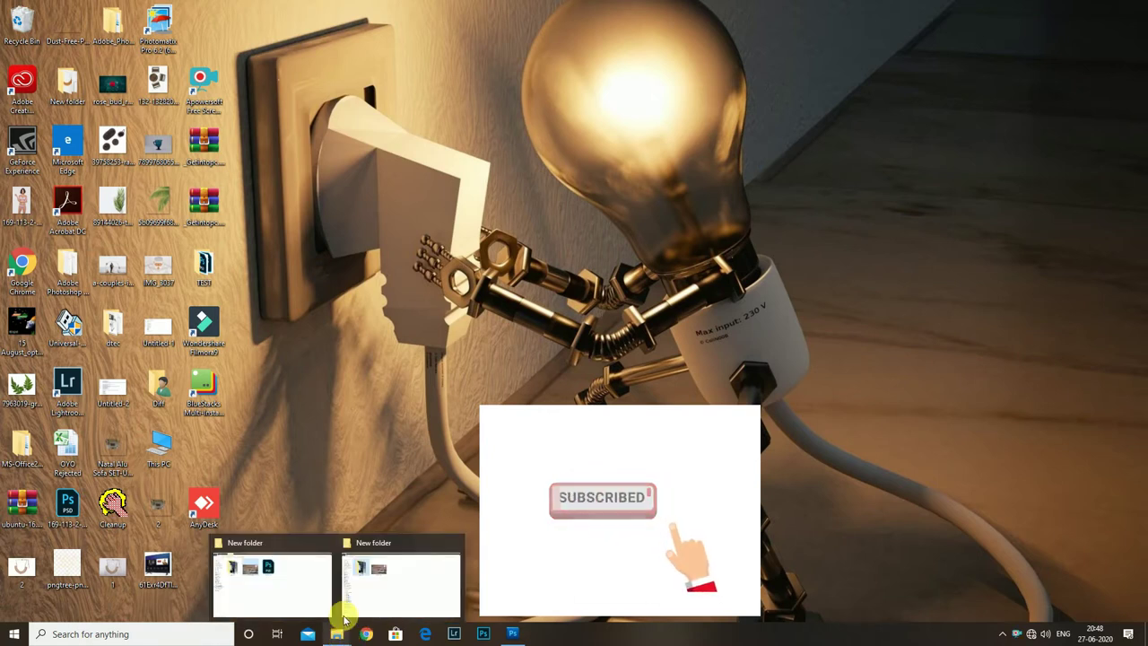
# Step: Open the 754A4250_edit-1 PSD from New folder in Photoshop
pyautogui.click(371, 584)
pyautogui.click(407, 157)
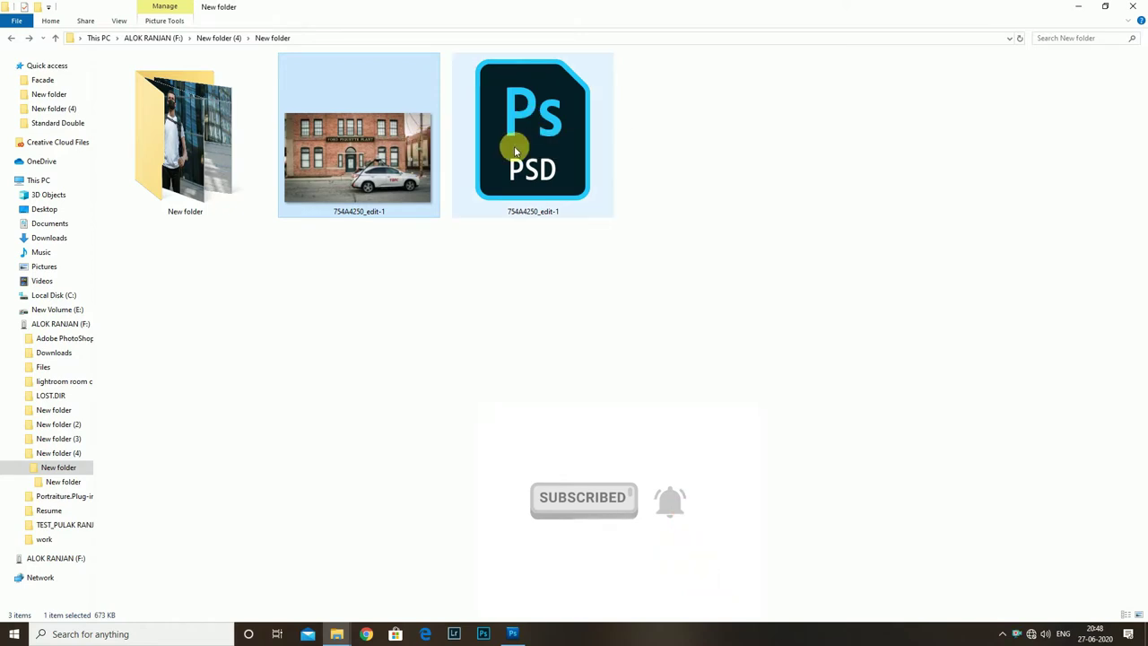
pyautogui.moveTo(521, 127); pyautogui.dragTo(473, 376)
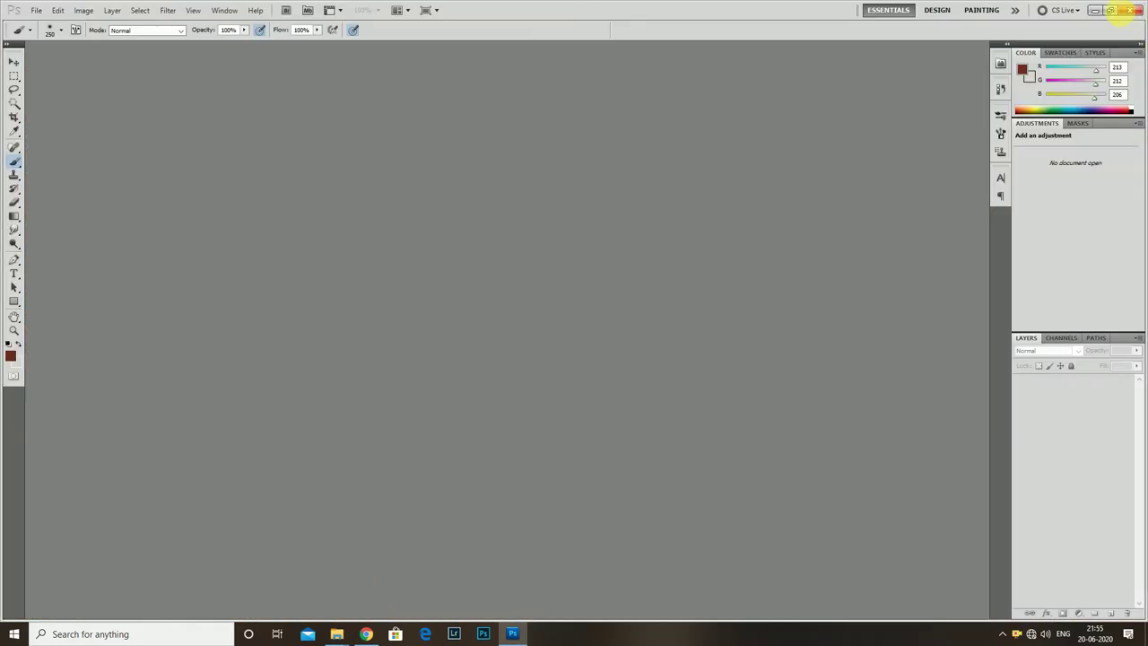
# Step: Minimize Photoshop and browse to the New Volume (E:) drive in File Explorer
pyautogui.click(1094, 13)
pyautogui.moveTo(336, 634)
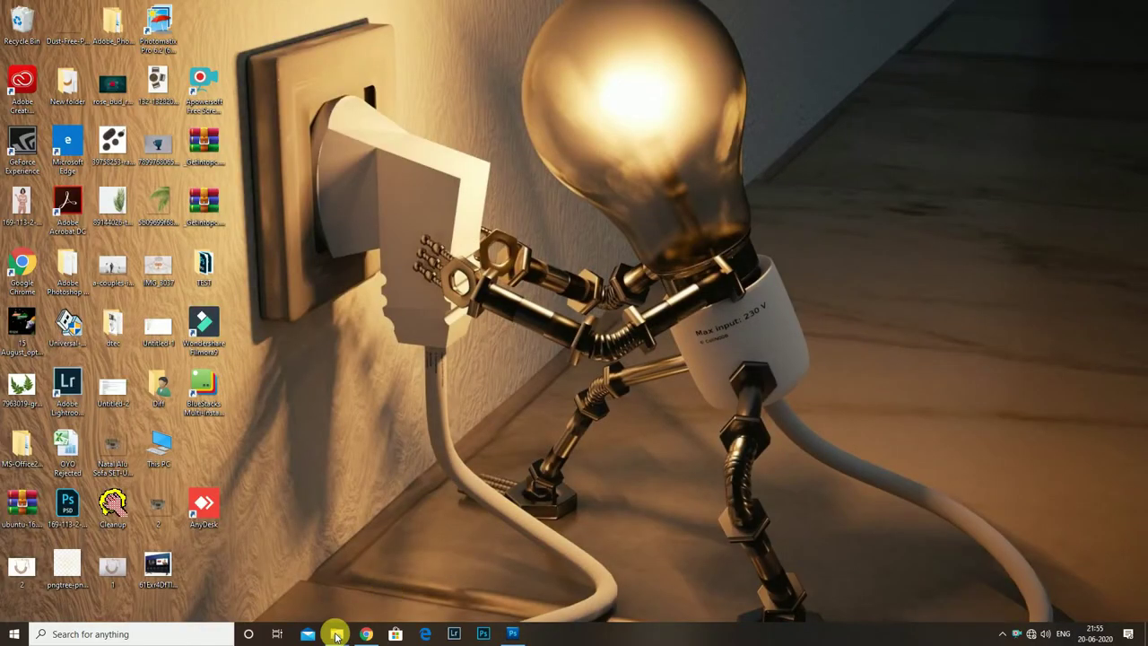
pyautogui.click(372, 581)
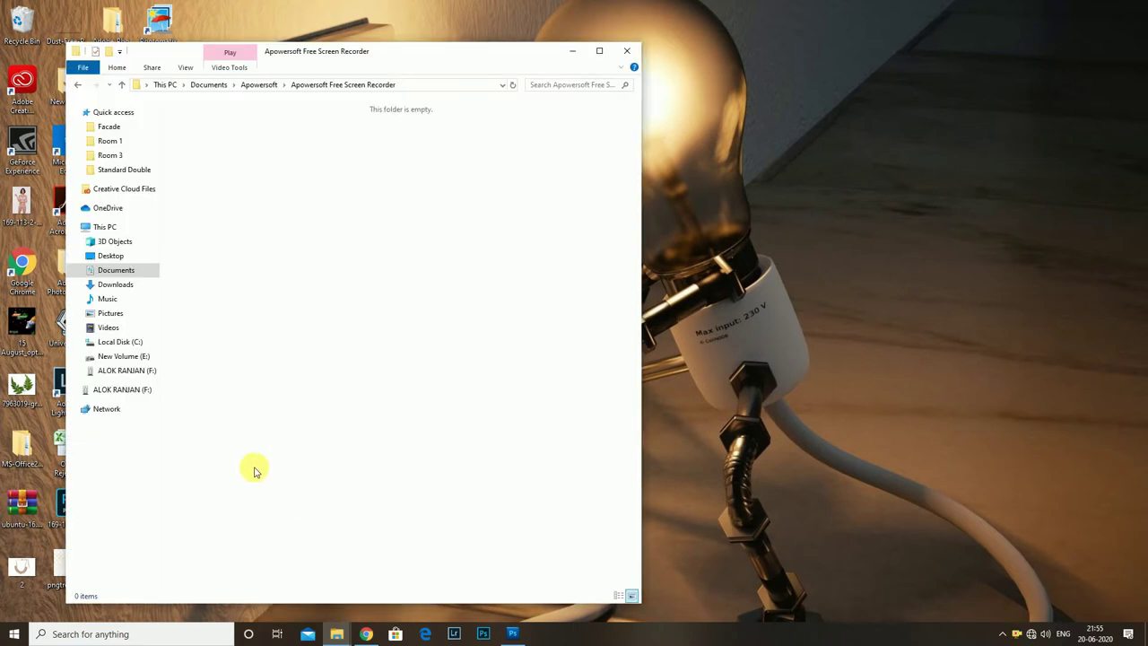
pyautogui.click(133, 357)
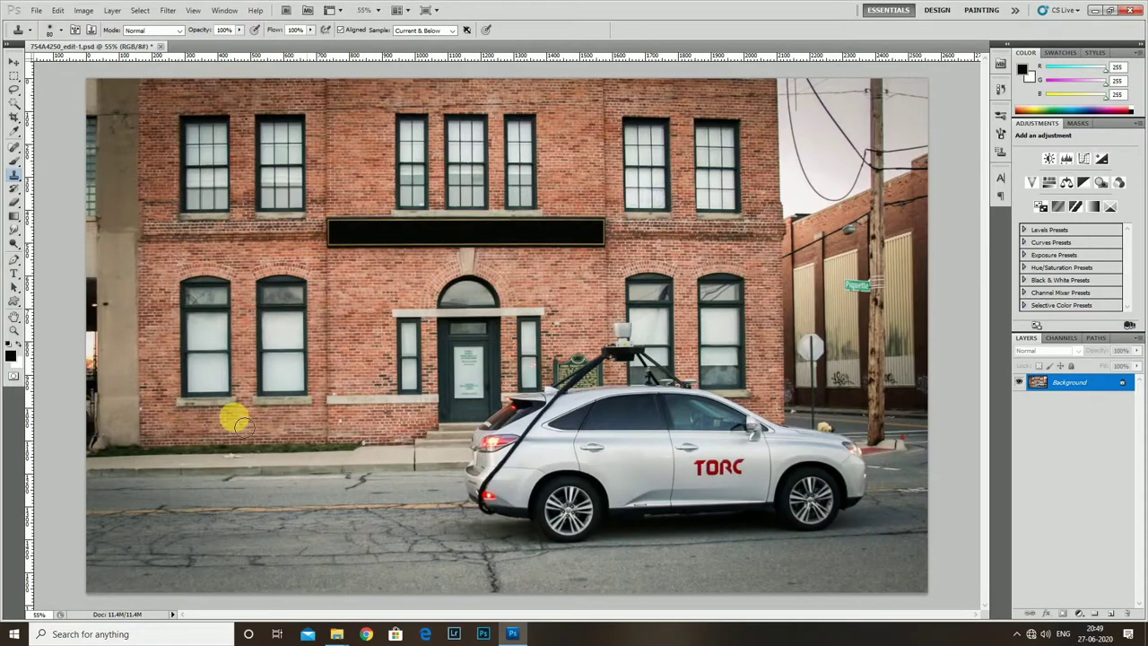
# Step: Duplicate the photo to Layer 1, then copy the two left arched windows onto Layer 2
pyautogui.press('m')
pyautogui.scroll(3, 170, 277)
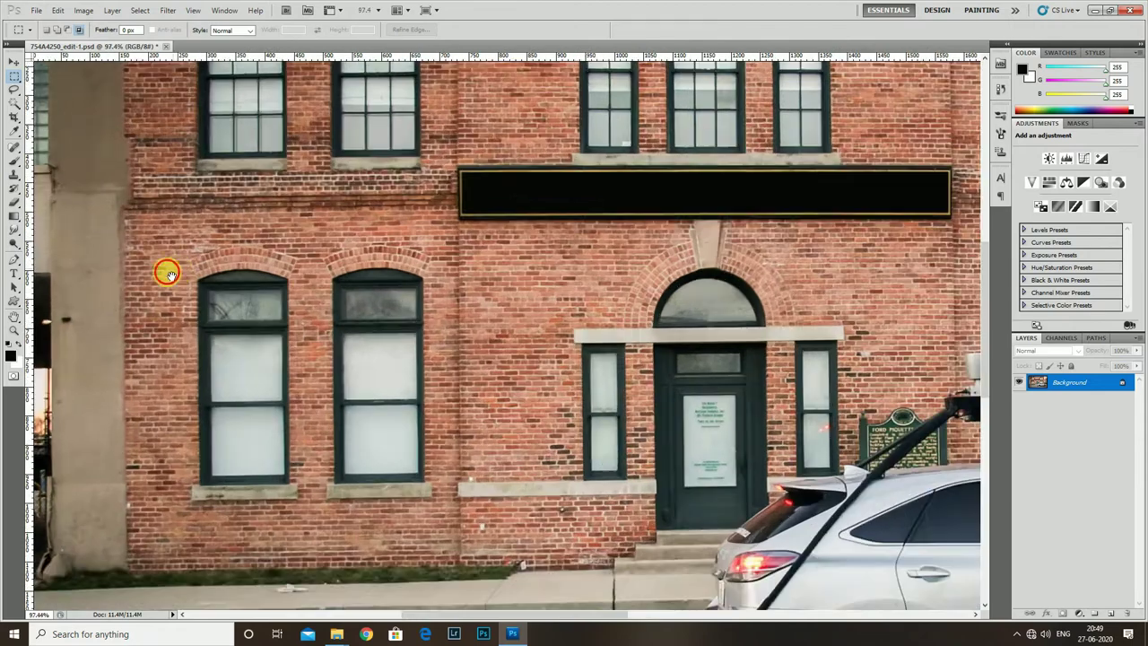
pyautogui.scroll(-2, 164, 269)
pyautogui.scroll(-1, 166, 268)
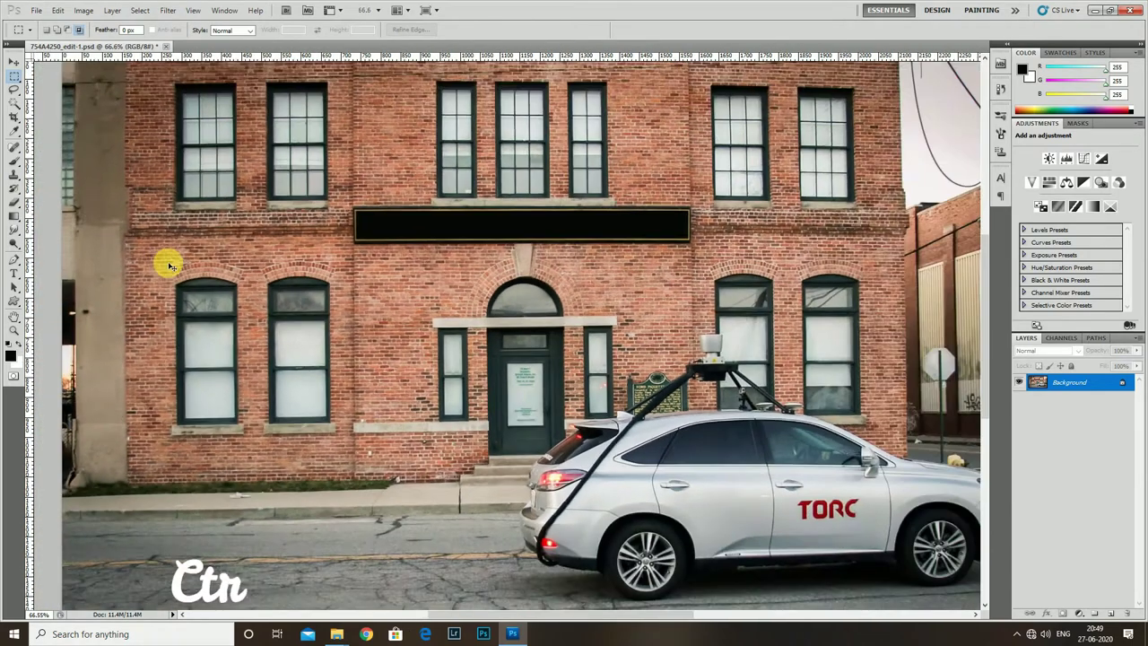
pyautogui.hotkey('ctrl', 'j')
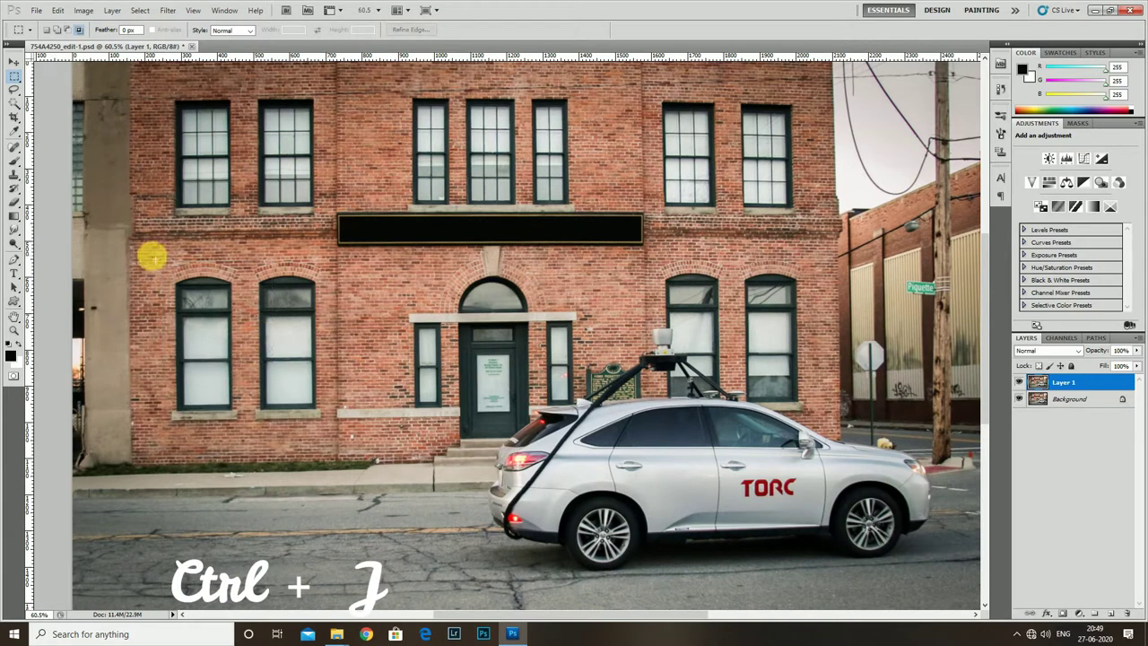
pyautogui.moveTo(151, 267); pyautogui.dragTo(330, 434)
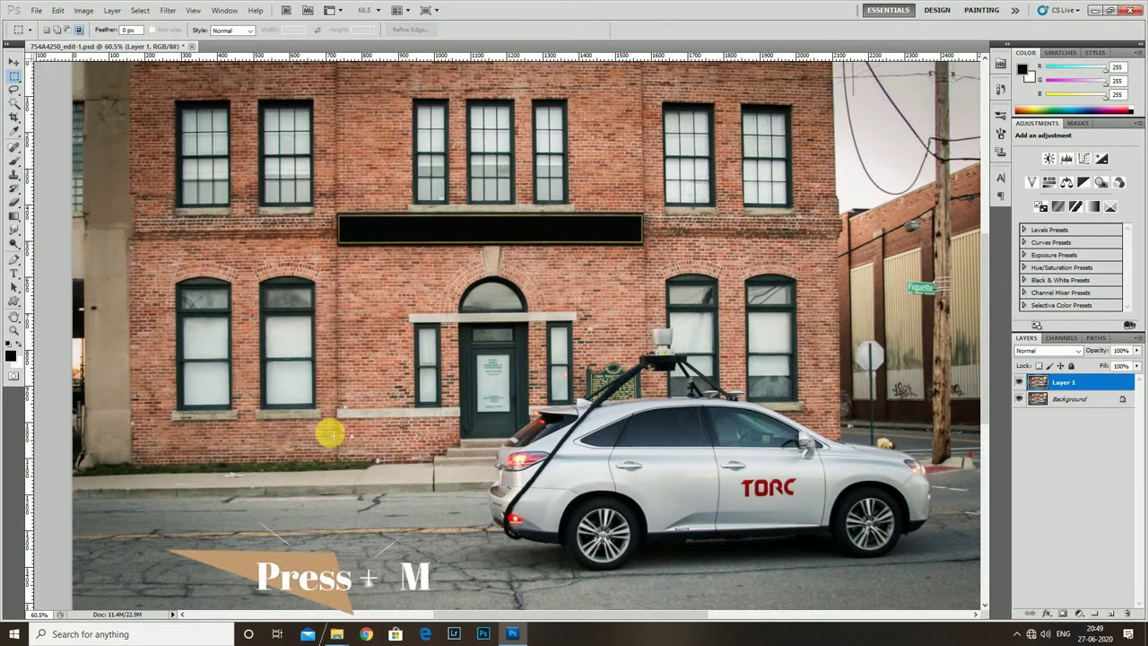
pyautogui.hotkey('ctrl', 'j')
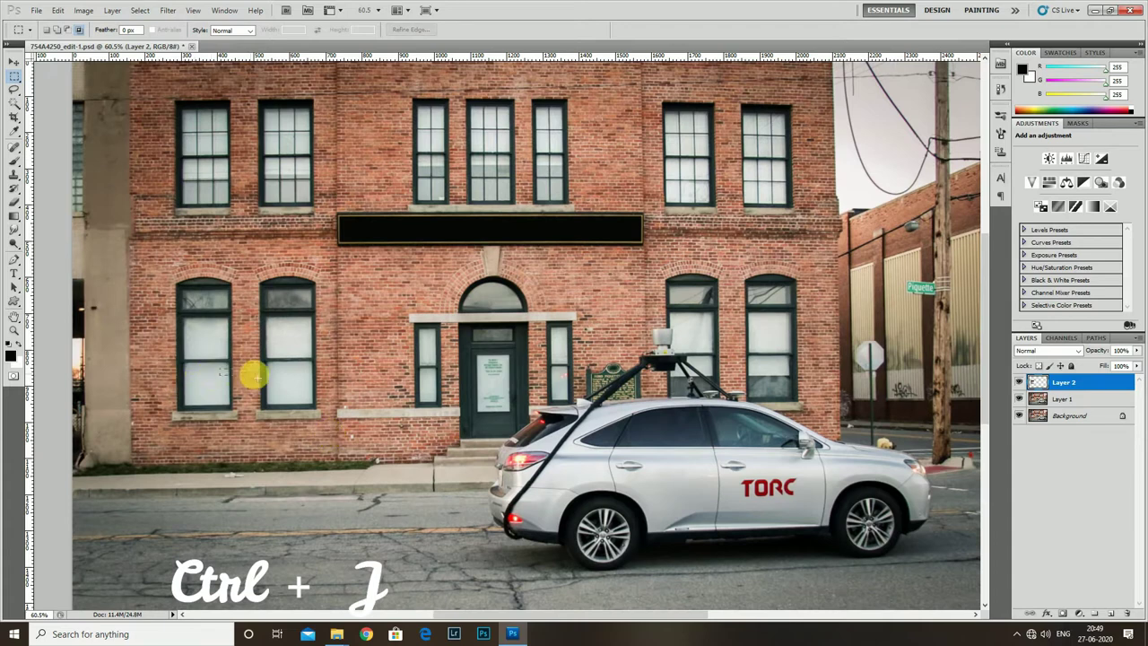
# Step: Move the windows patch over the right-hand windows and lower its opacity to 66%
pyautogui.moveTo(247, 374); pyautogui.dragTo(728, 379)
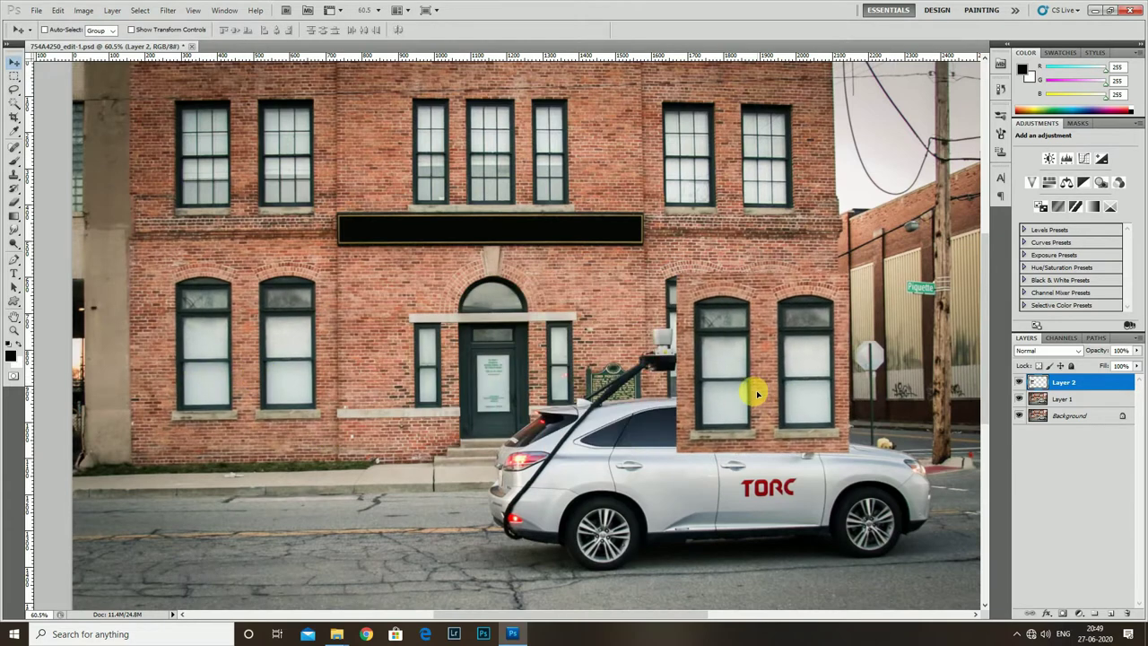
pyautogui.scroll(3, 718, 382)
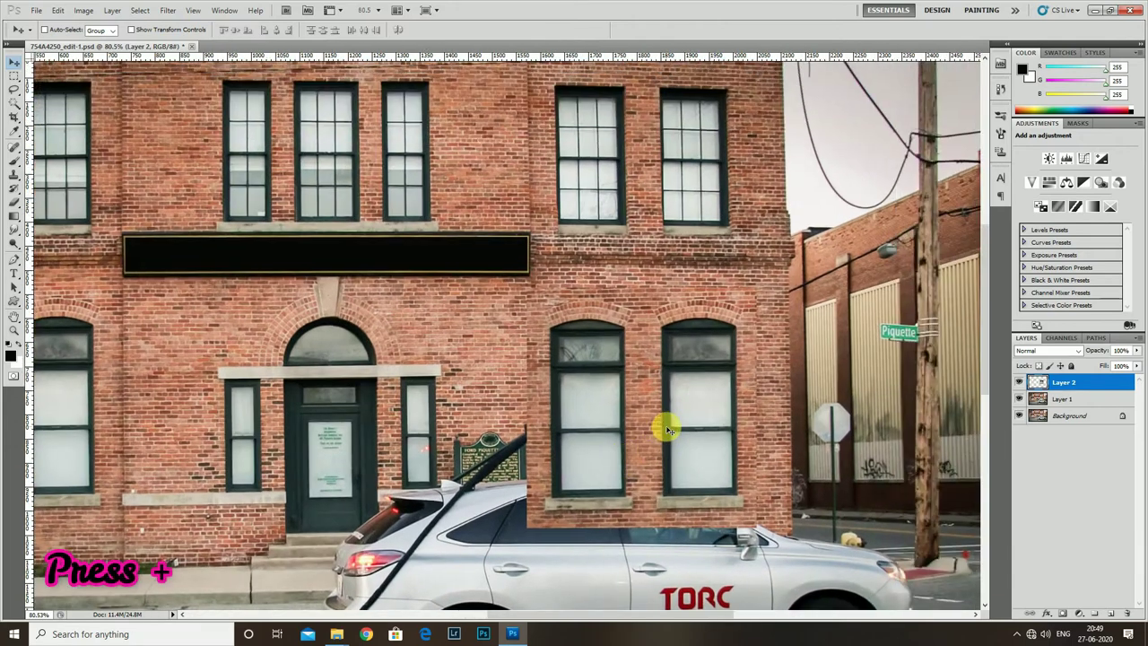
pyautogui.hotkey('ctrl', 't')
pyautogui.moveTo(1118, 365); pyautogui.dragTo(1110, 365)
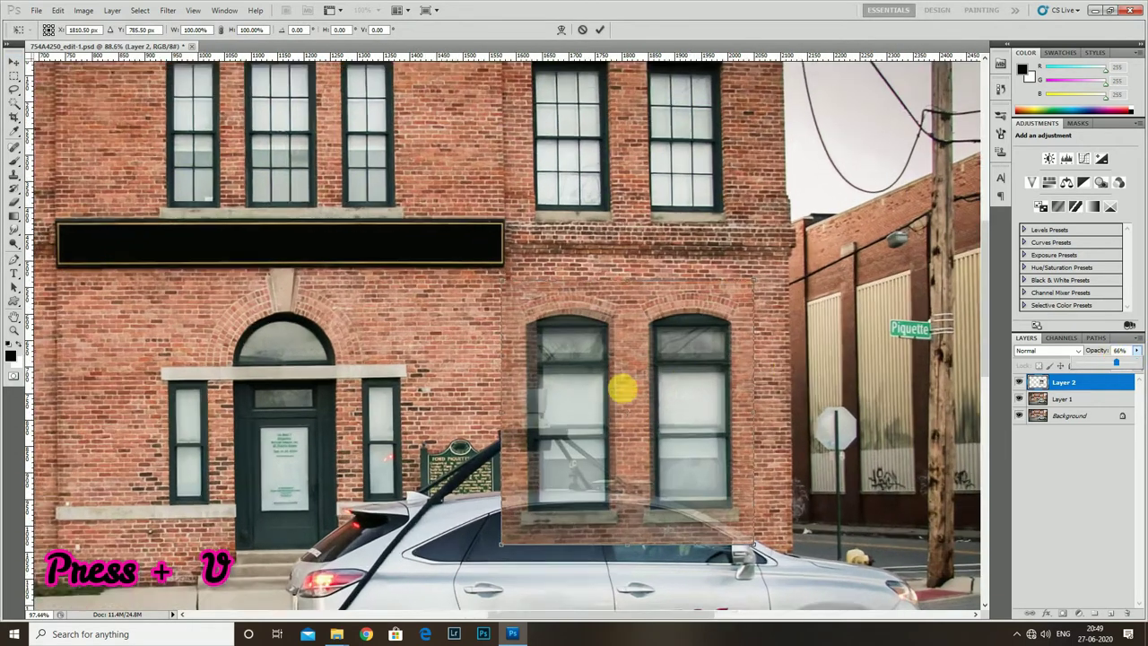
pyautogui.scroll(3, 615, 387)
pyautogui.moveTo(614, 387); pyautogui.dragTo(617, 386)
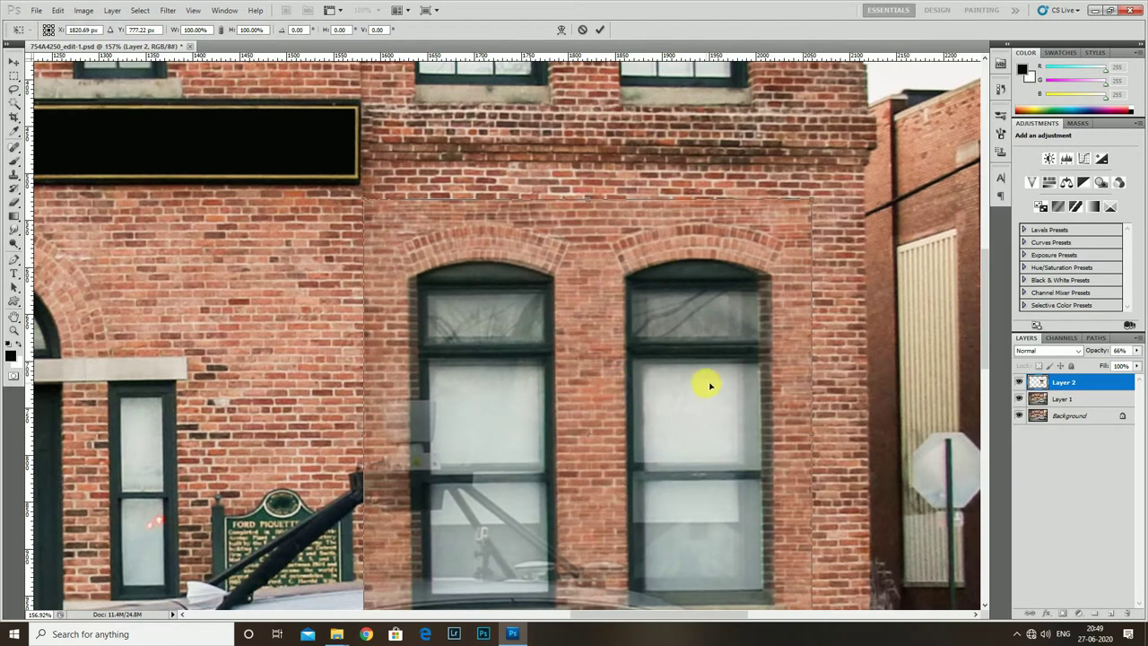
# Step: Shift the patch right and shrink it slightly so the window frames align
pyautogui.scroll(2, 708, 386)
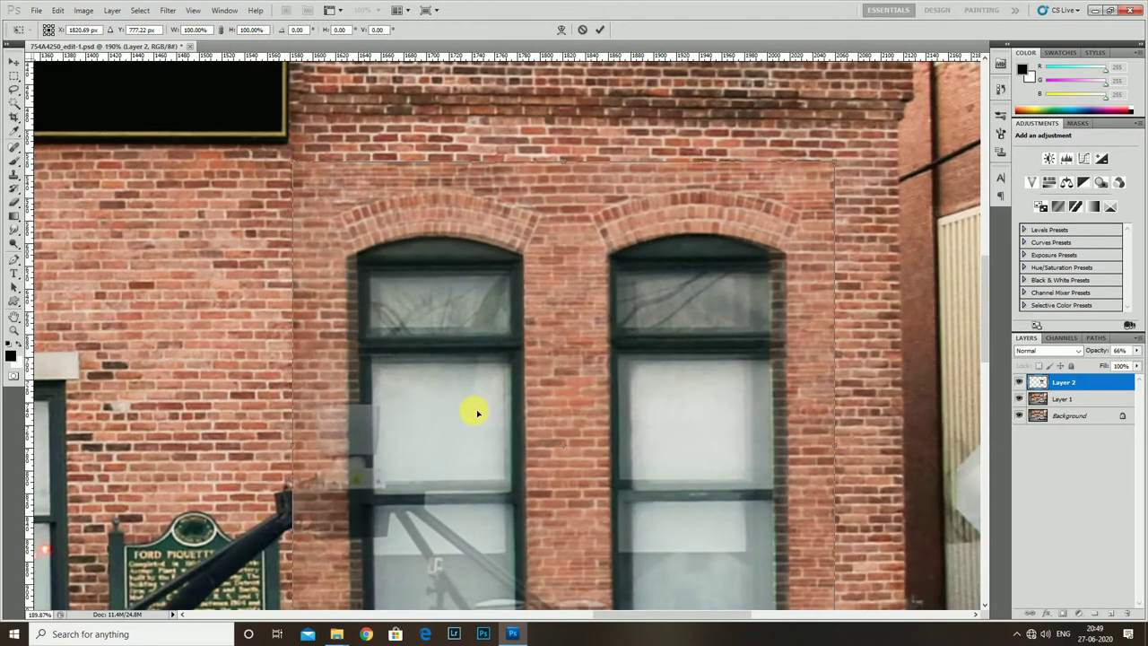
pyautogui.scroll(1, 476, 413)
pyautogui.moveTo(487, 404)
pyautogui.mouseDown()
pyautogui.moveTo(562, 410)
pyautogui.moveTo(530, 404)
pyautogui.mouseUp()
pyautogui.scroll(-2, 530, 406)
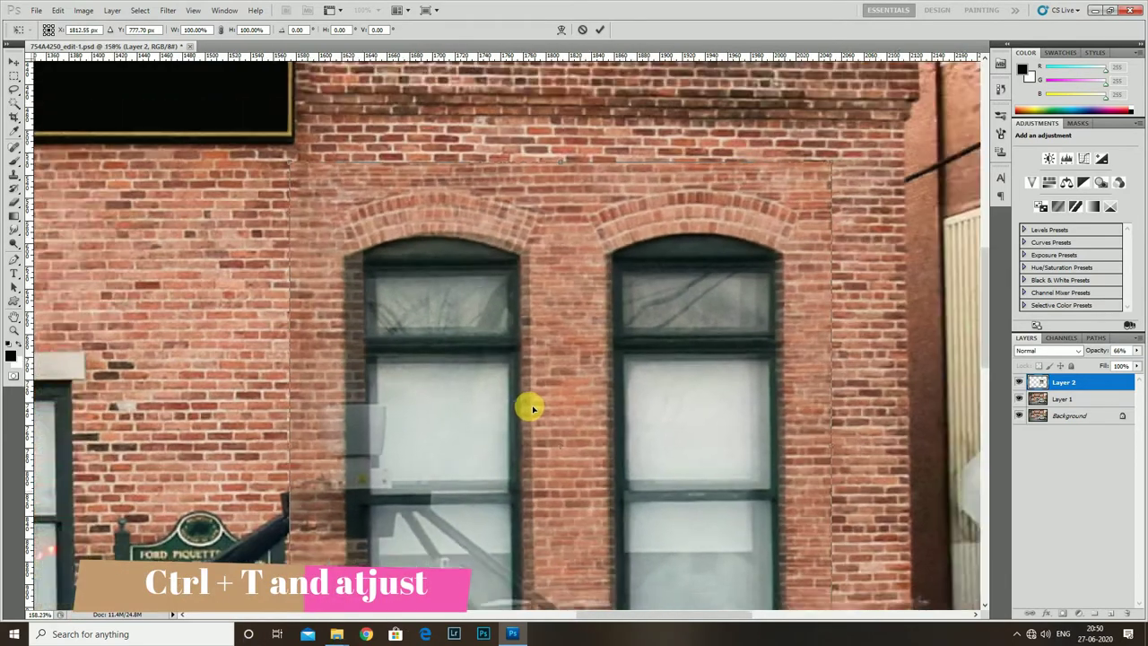
pyautogui.scroll(-2, 529, 406)
pyautogui.scroll(2, 439, 312)
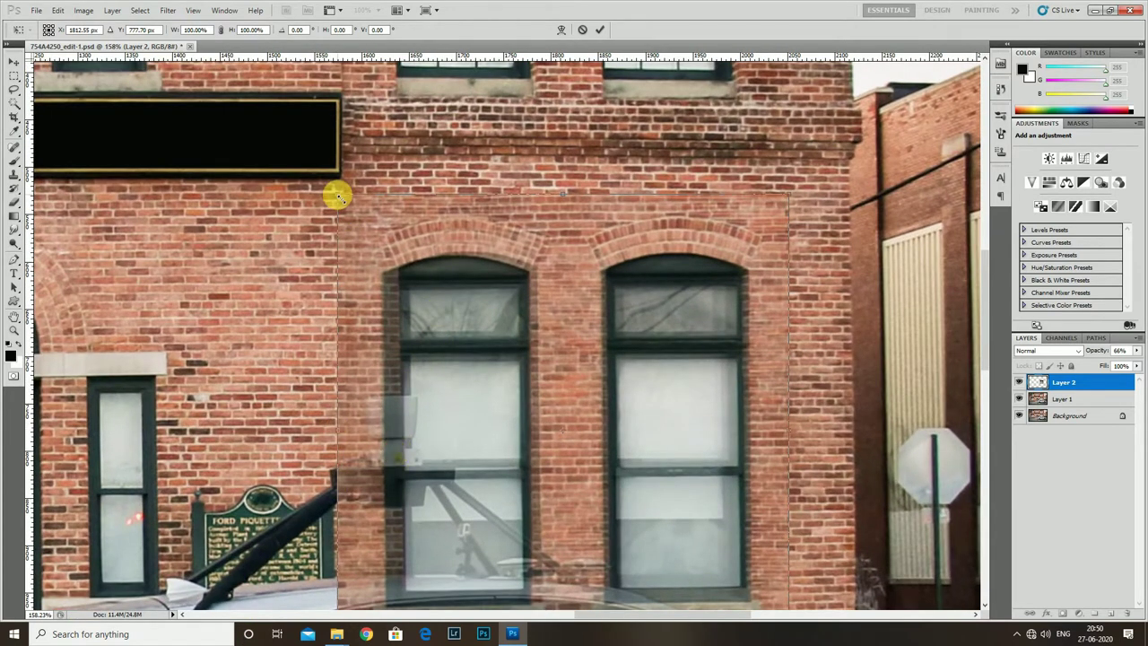
pyautogui.moveTo(339, 196); pyautogui.dragTo(351, 204)
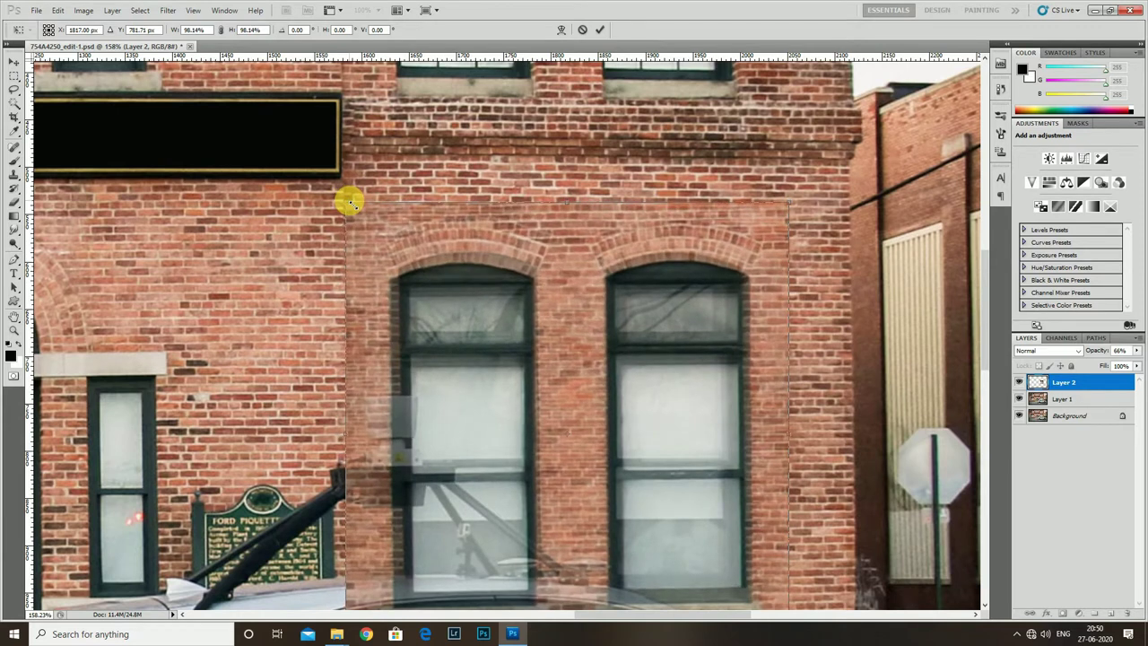
pyautogui.press('Up')
pyautogui.press('Up')
pyautogui.press('Up')
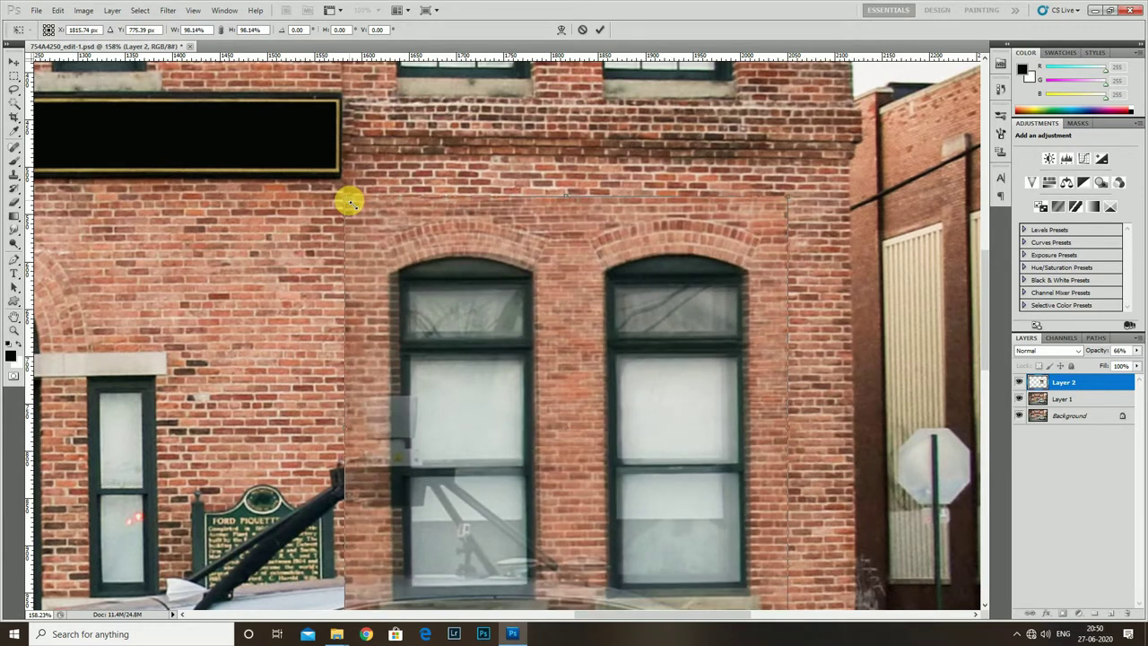
pyautogui.press('Right')
pyautogui.press('Right')
pyautogui.press('Right')
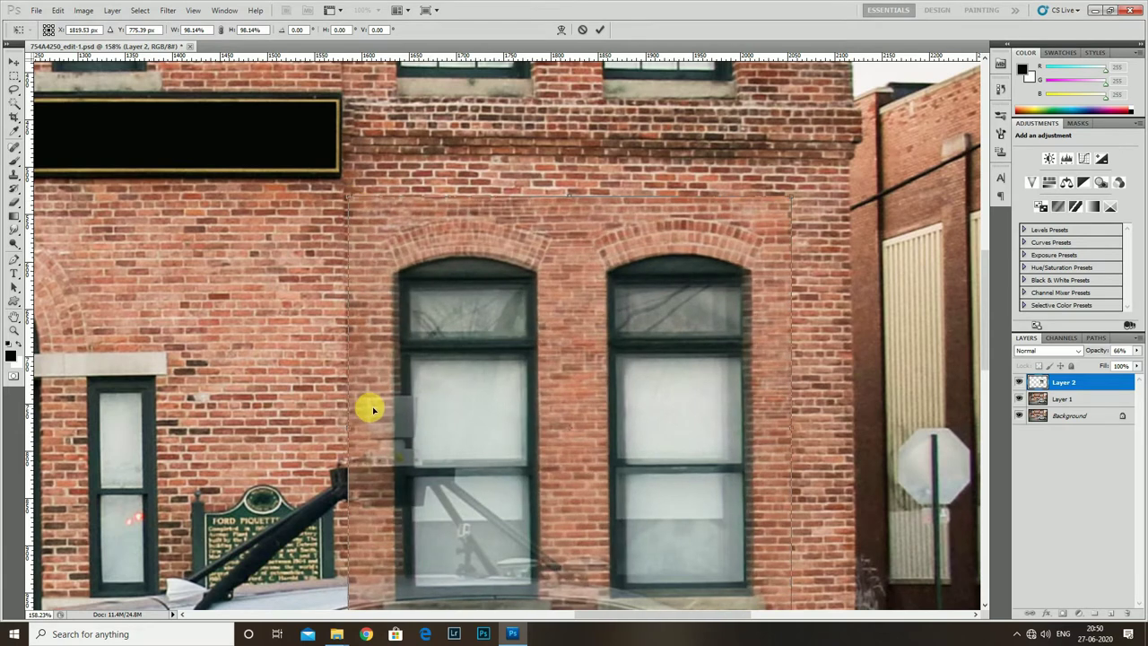
# Step: Narrow the patch from both sides to about 94% width over the arched windows
pyautogui.moveTo(354, 431); pyautogui.dragTo(362, 430)
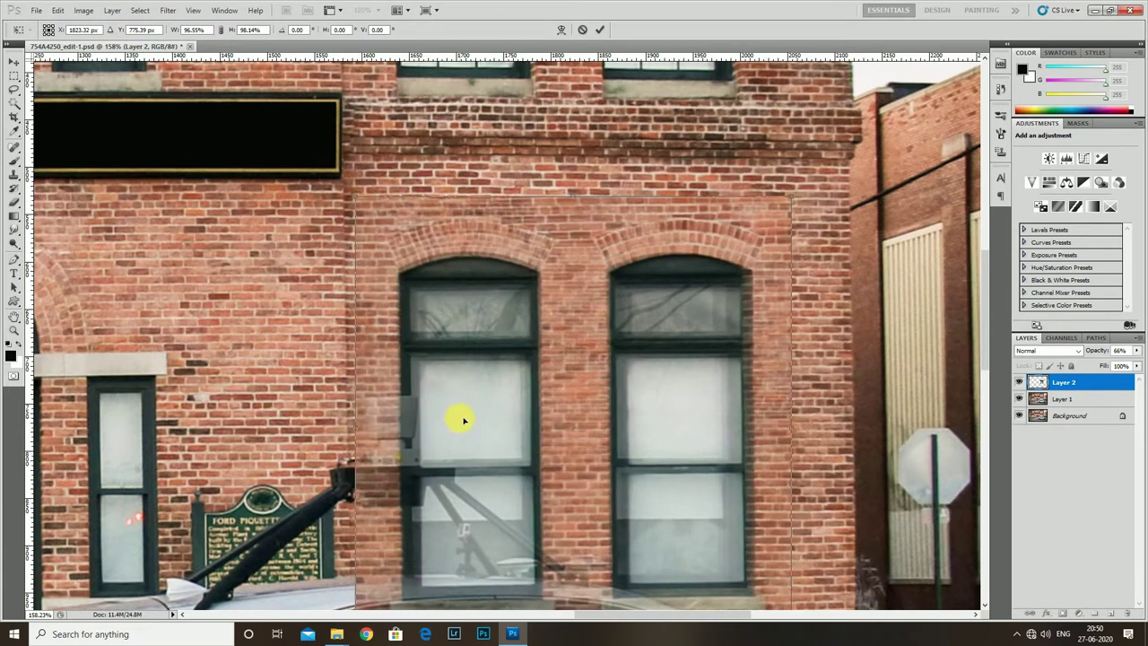
pyautogui.moveTo(463, 419); pyautogui.dragTo(459, 417)
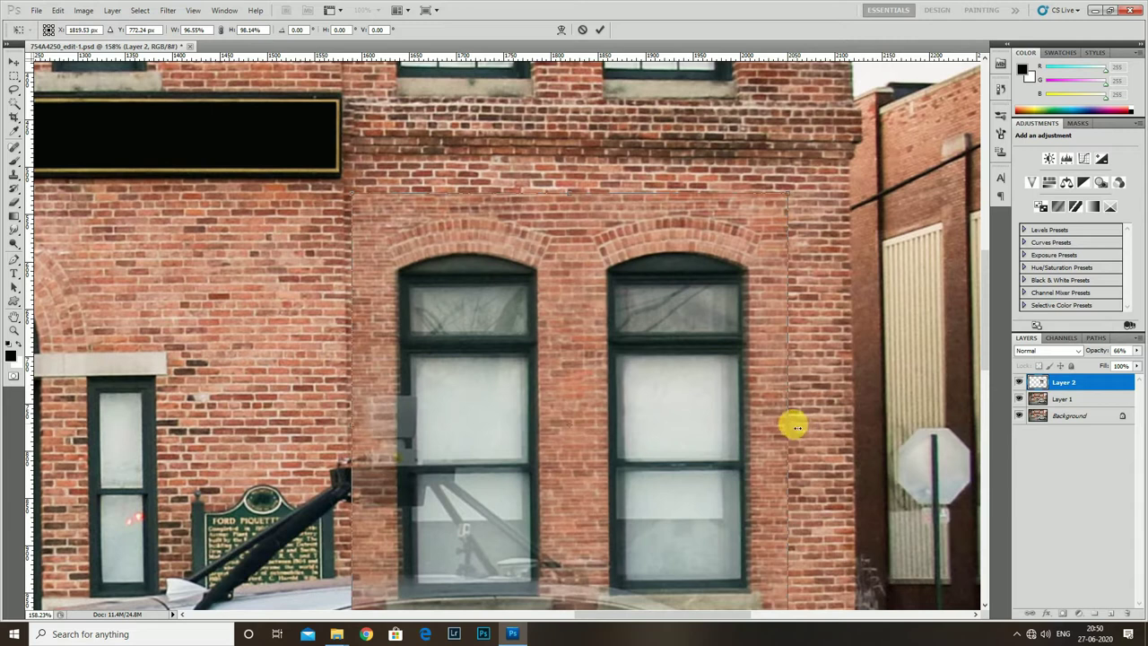
pyautogui.moveTo(791, 427); pyautogui.dragTo(787, 431)
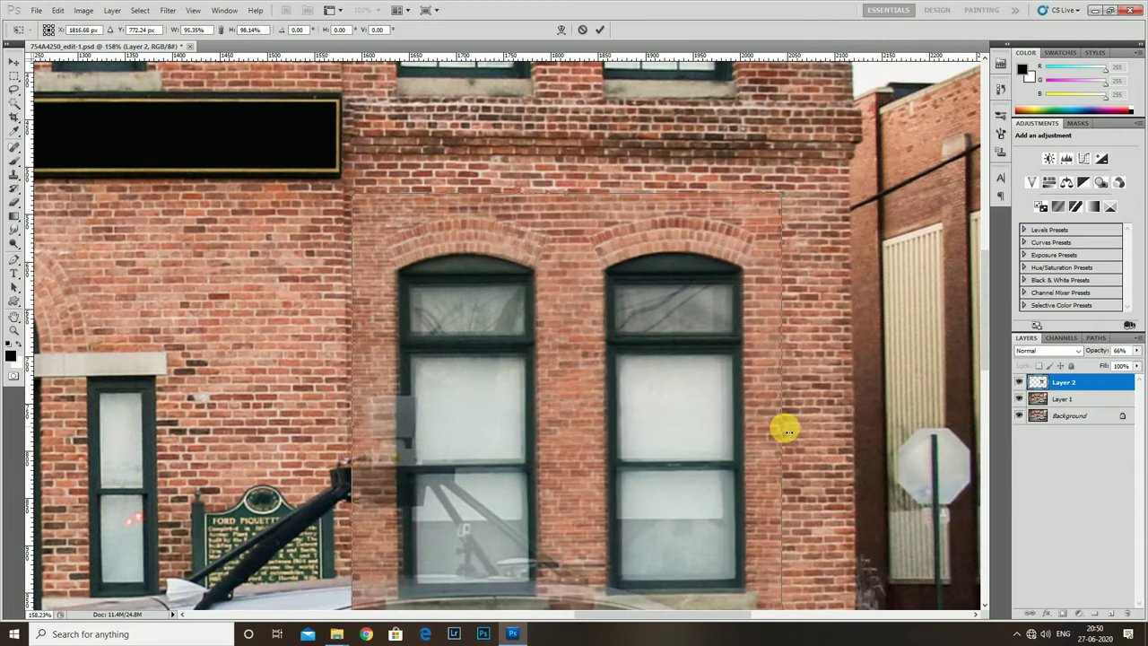
pyautogui.moveTo(358, 432); pyautogui.dragTo(358, 429)
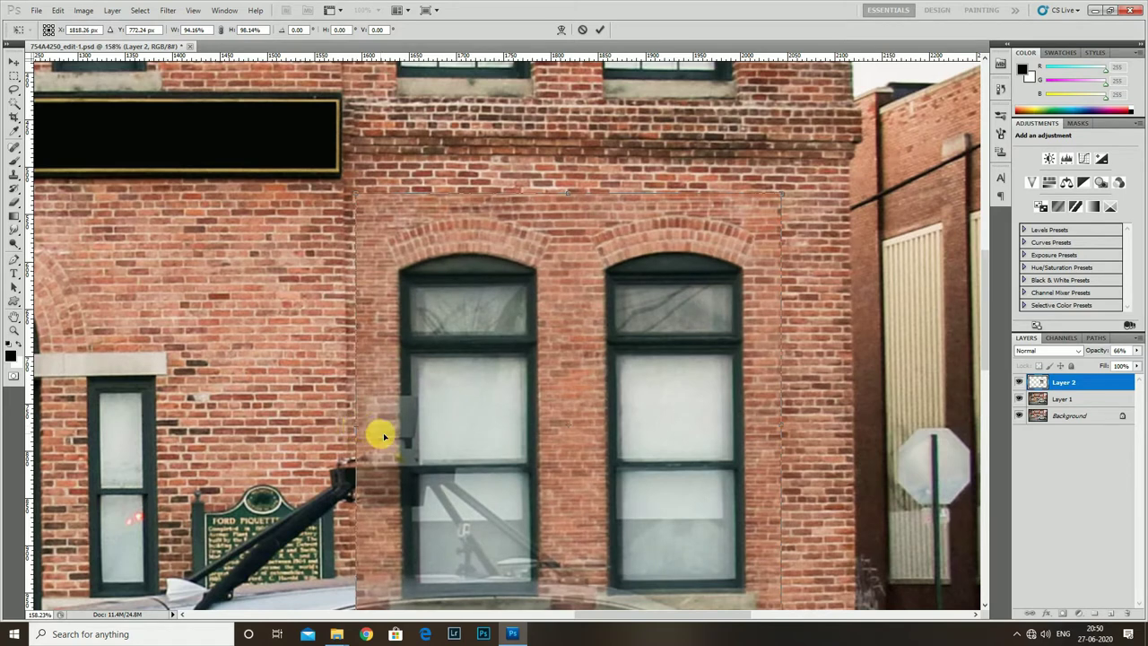
pyautogui.keyDown('alt'); pyautogui.scroll(-1, 383, 437); pyautogui.keyUp('alt')
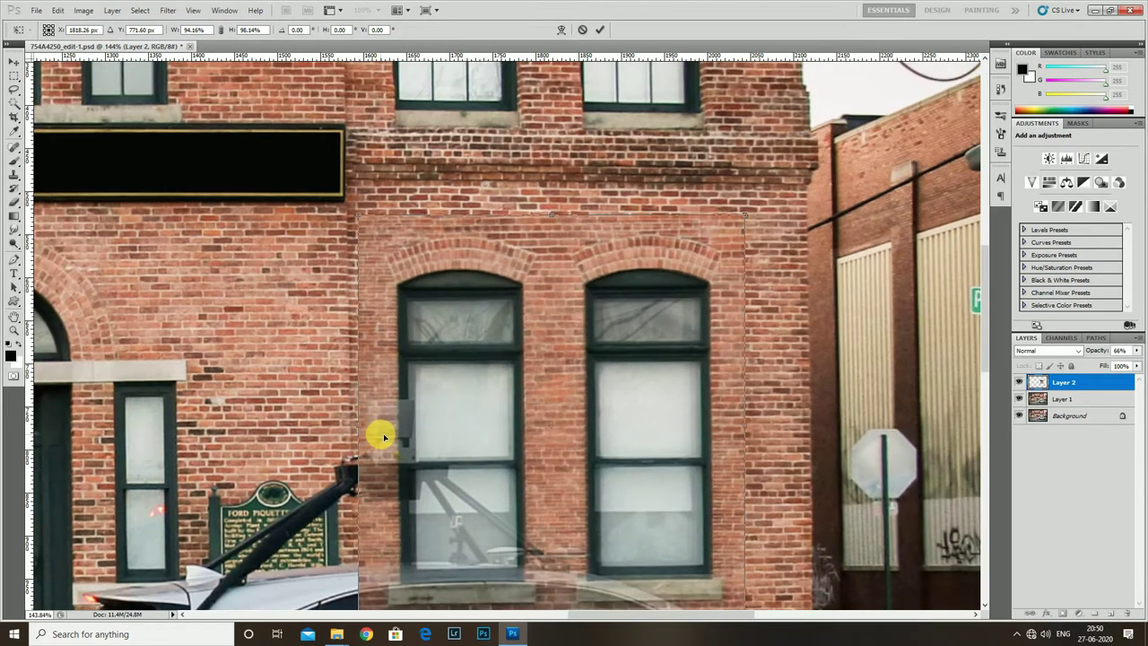
pyautogui.keyDown('alt'); pyautogui.scroll(-1, 383, 436); pyautogui.keyUp('alt')
# Step: Apply the transform at full opacity and erase the patch's top edge into the brick
pyautogui.press('Return')
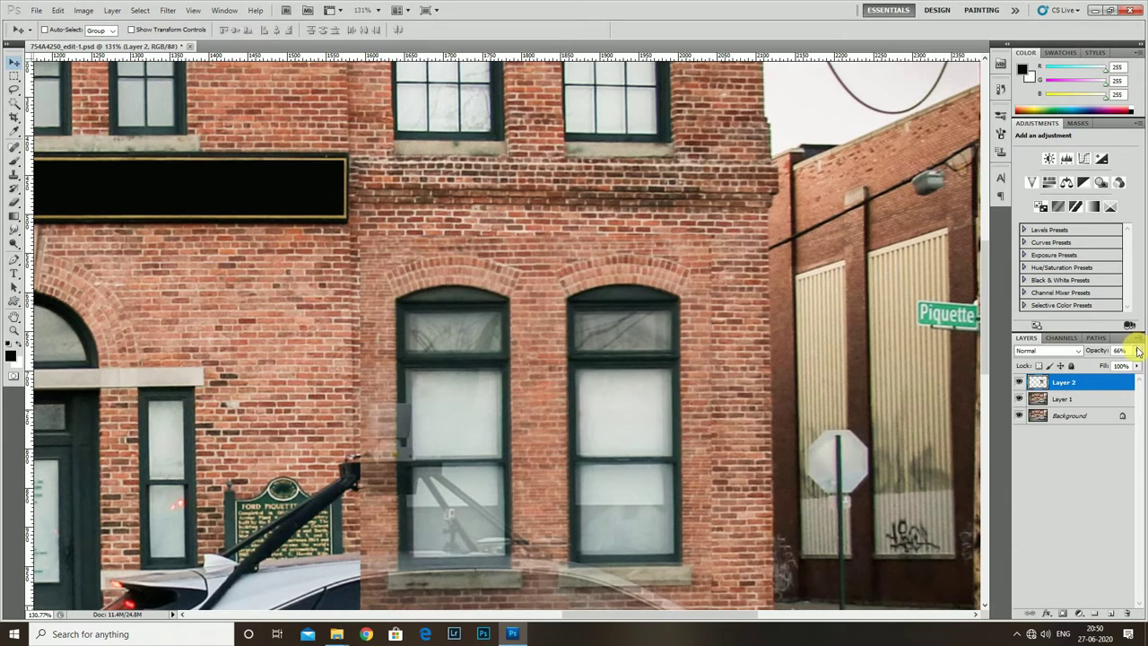
pyautogui.moveTo(1115, 366); pyautogui.dragTo(1137, 366)
pyautogui.click(13, 202)
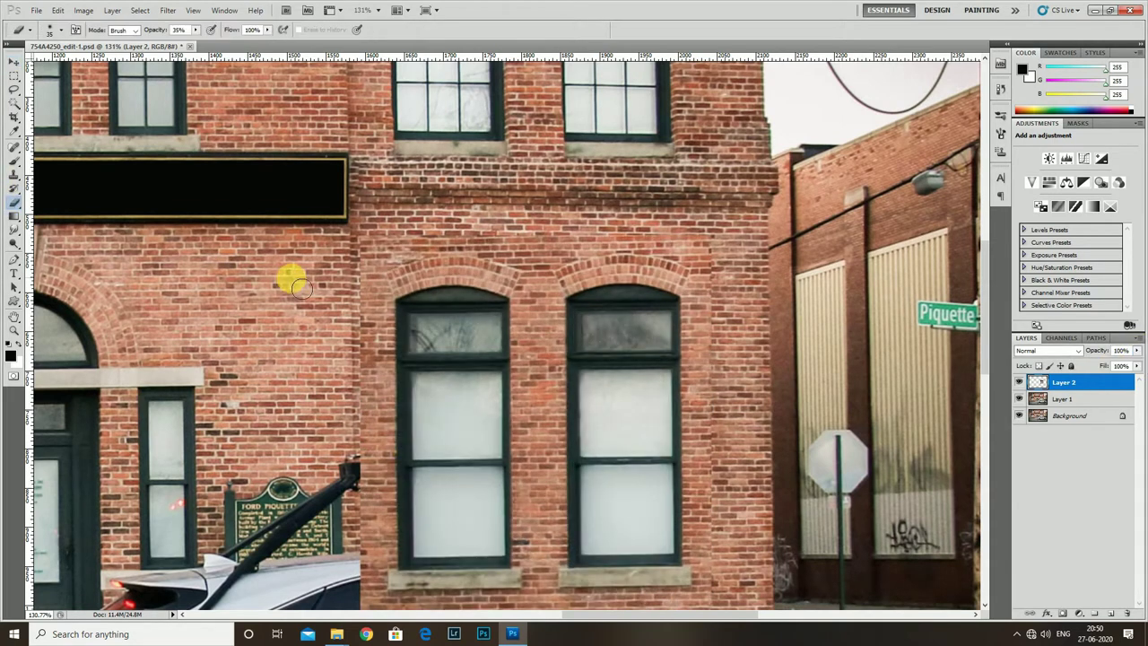
pyautogui.keyDown('alt'); pyautogui.scroll(1, 287, 303); pyautogui.keyUp('alt')
pyautogui.keyDown('alt'); pyautogui.scroll(1, 359, 300); pyautogui.keyUp('alt')
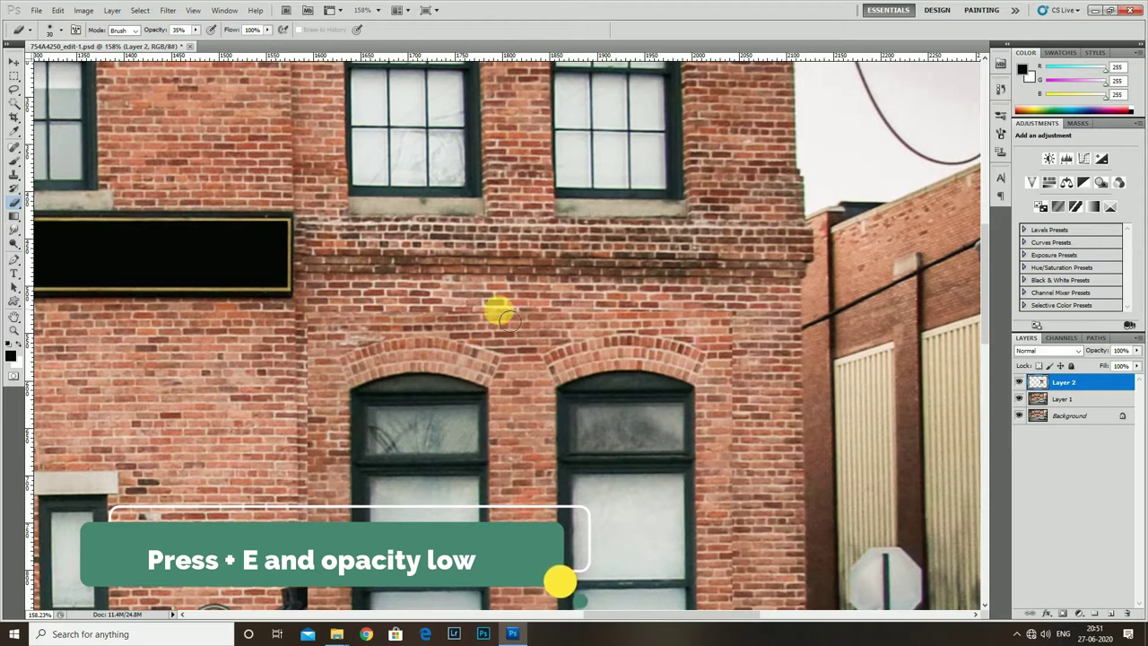
pyautogui.moveTo(657, 327)
pyautogui.mouseDown()
pyautogui.moveTo(627, 322)
pyautogui.moveTo(734, 322)
pyautogui.moveTo(573, 331)
pyautogui.moveTo(583, 330)
pyautogui.mouseUp()
pyautogui.keyDown('alt'); pyautogui.scroll(-2, 750, 313); pyautogui.keyUp('alt')
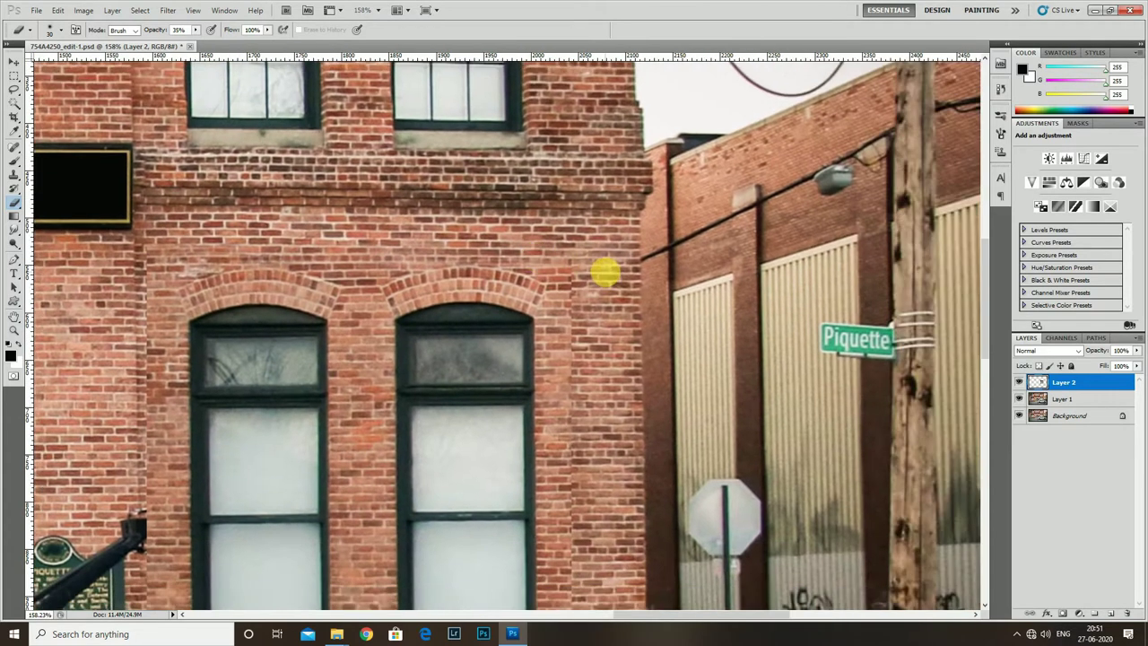
pyautogui.keyDown('alt'); pyautogui.scroll(-1, 604, 269); pyautogui.keyUp('alt')
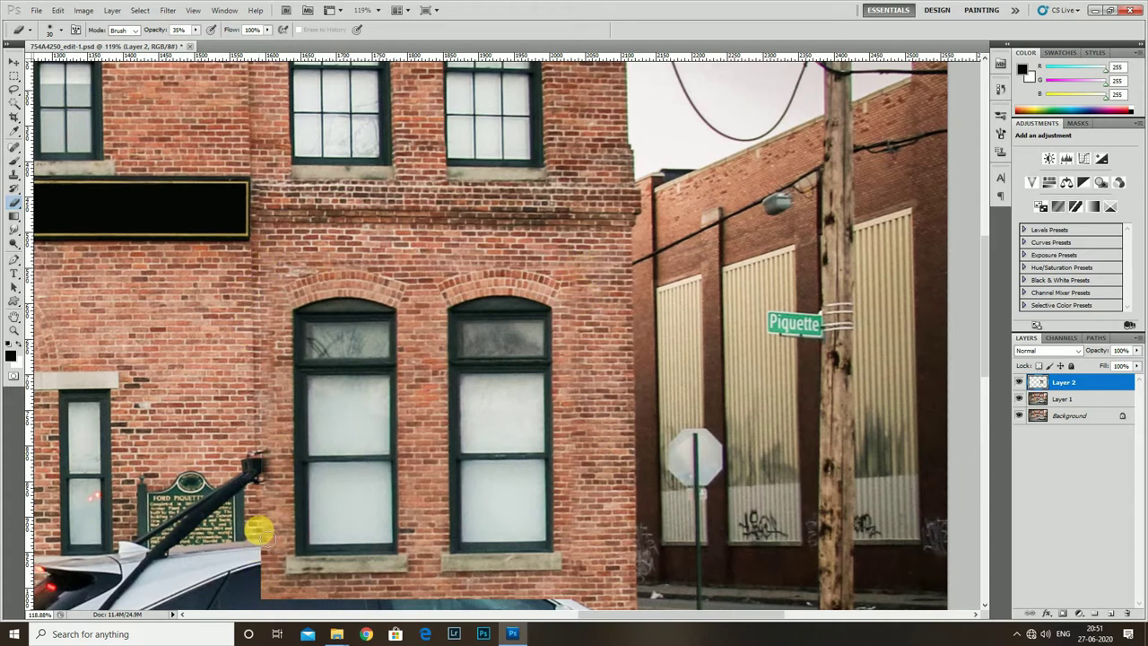
# Step: Merge Layer 1 into Layer 2
pyautogui.keyDown('alt'); pyautogui.scroll(1, 299, 253); pyautogui.keyUp('alt')
pyautogui.keyDown('alt'); pyautogui.scroll(1, 305, 263); pyautogui.keyUp('alt')
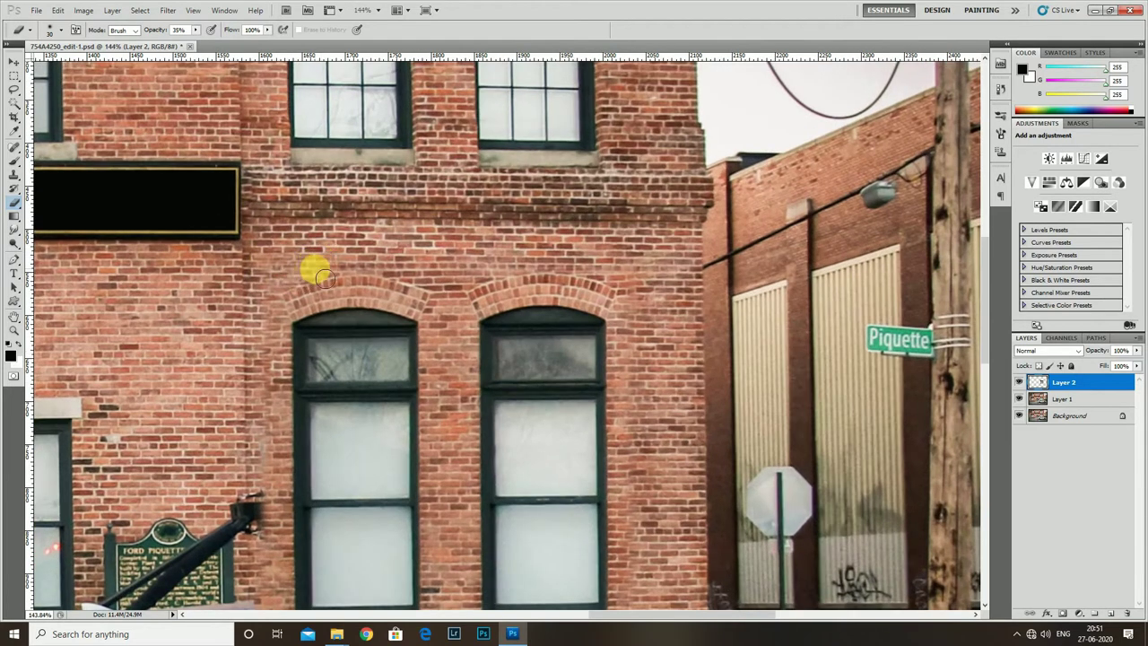
pyautogui.scroll(-1, 264, 404)
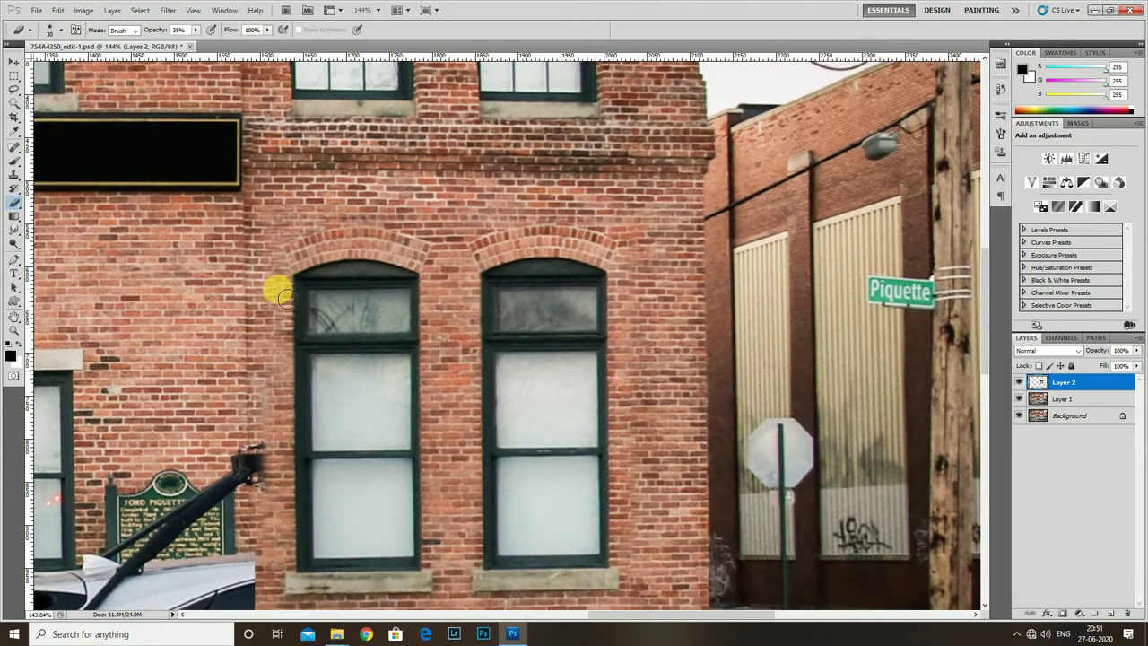
pyautogui.keyDown('alt'); pyautogui.scroll(-1, 273, 307); pyautogui.keyUp('alt')
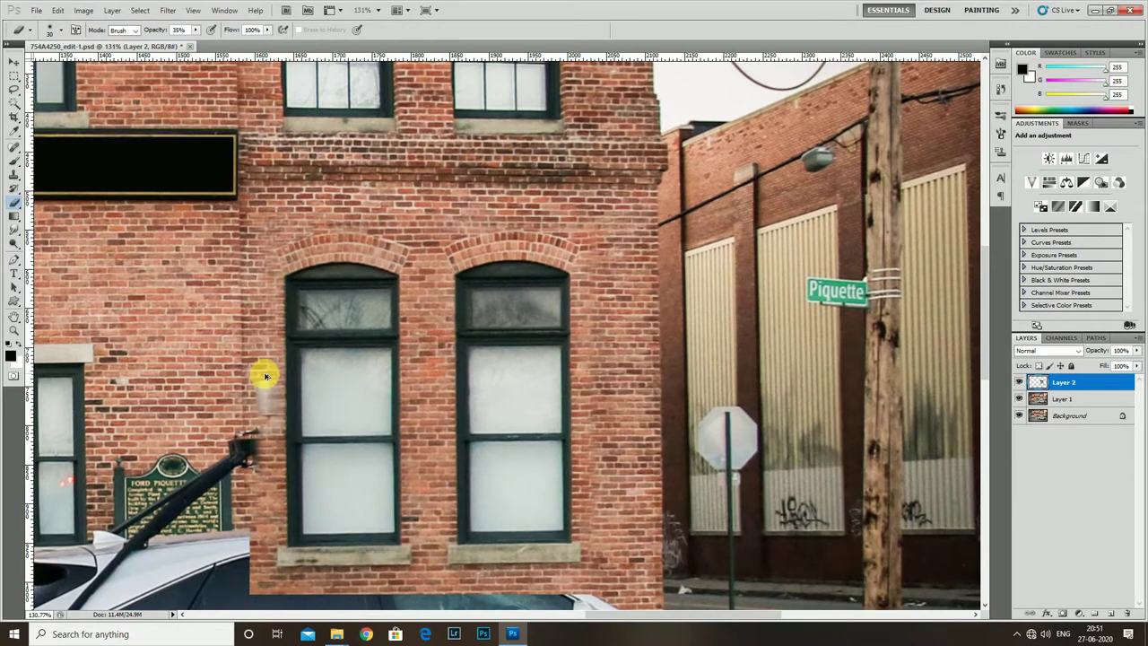
pyautogui.keyDown('alt'); pyautogui.scroll(-1, 263, 371); pyautogui.keyUp('alt')
pyautogui.keyDown('alt'); pyautogui.scroll(1, 476, 328); pyautogui.keyUp('alt')
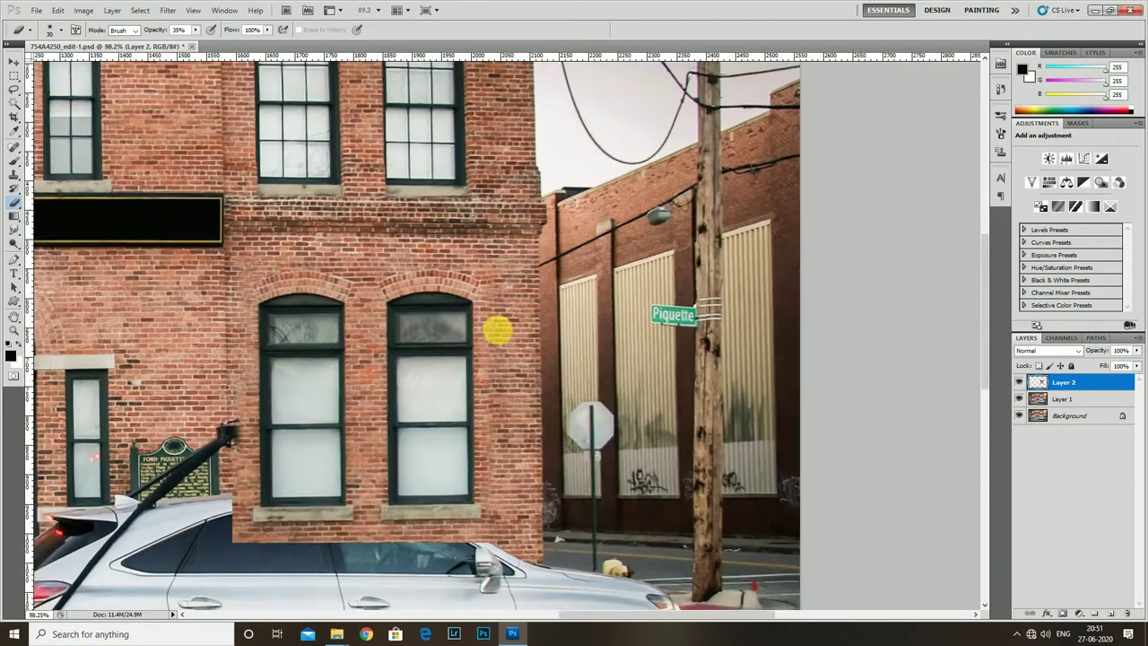
pyautogui.keyDown('alt'); pyautogui.scroll(1, 497, 330); pyautogui.keyUp('alt')
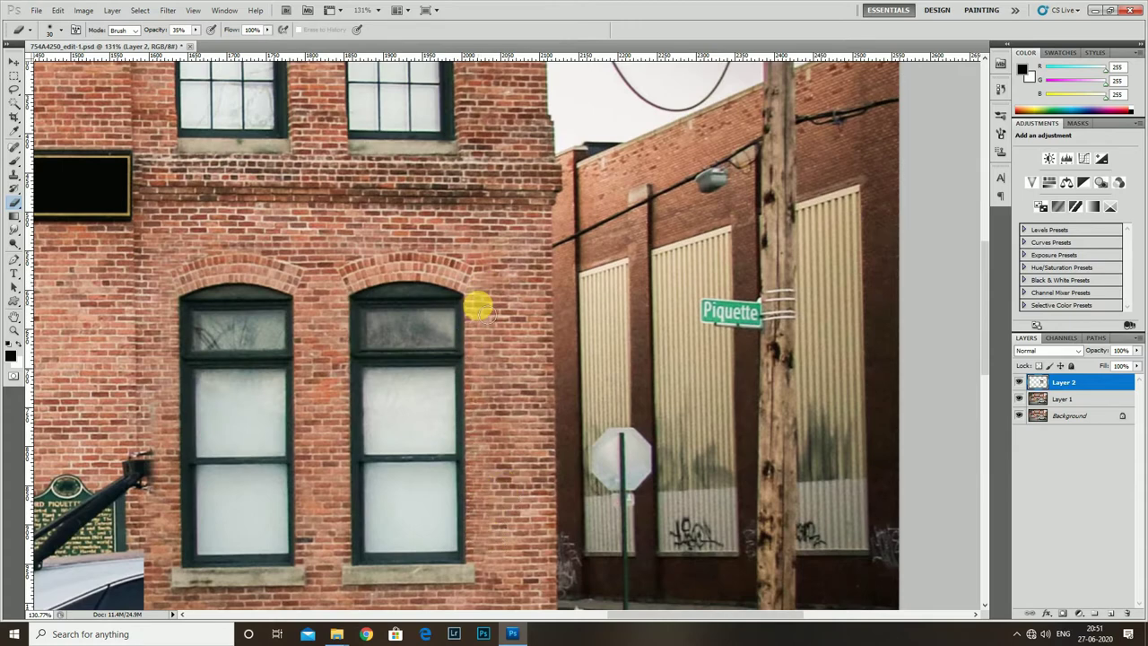
pyautogui.keyDown('alt'); pyautogui.scroll(-1, 484, 449); pyautogui.keyUp('alt')
pyautogui.keyDown('alt'); pyautogui.scroll(-1, 487, 461); pyautogui.keyUp('alt')
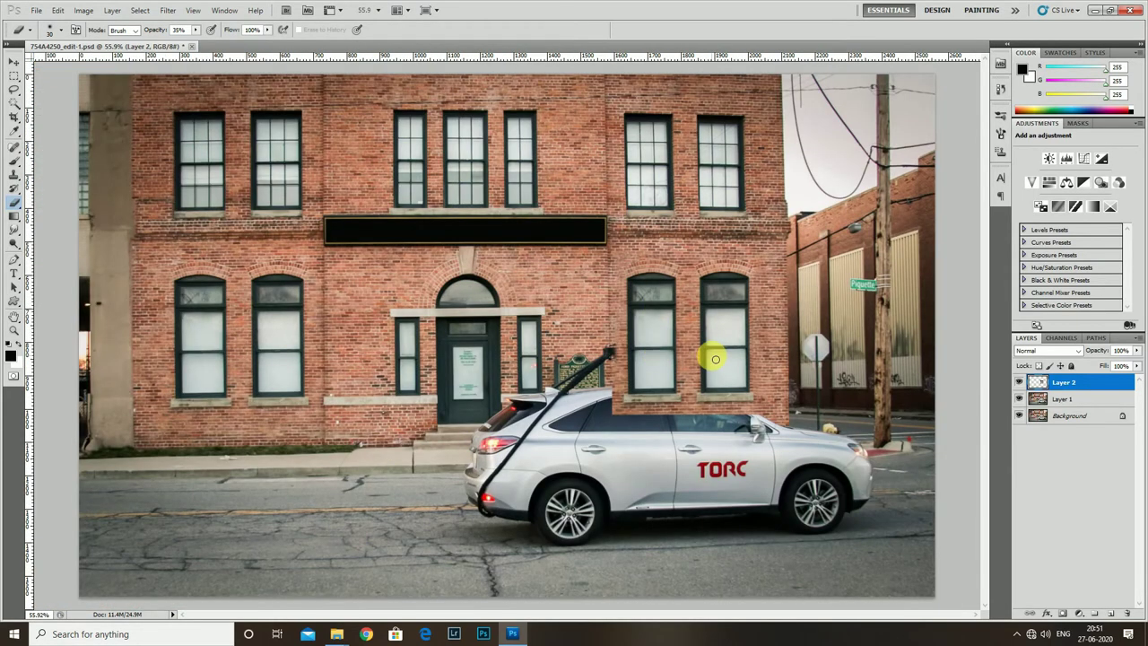
pyautogui.keyDown('alt'); pyautogui.scroll(2, 714, 359); pyautogui.keyUp('alt')
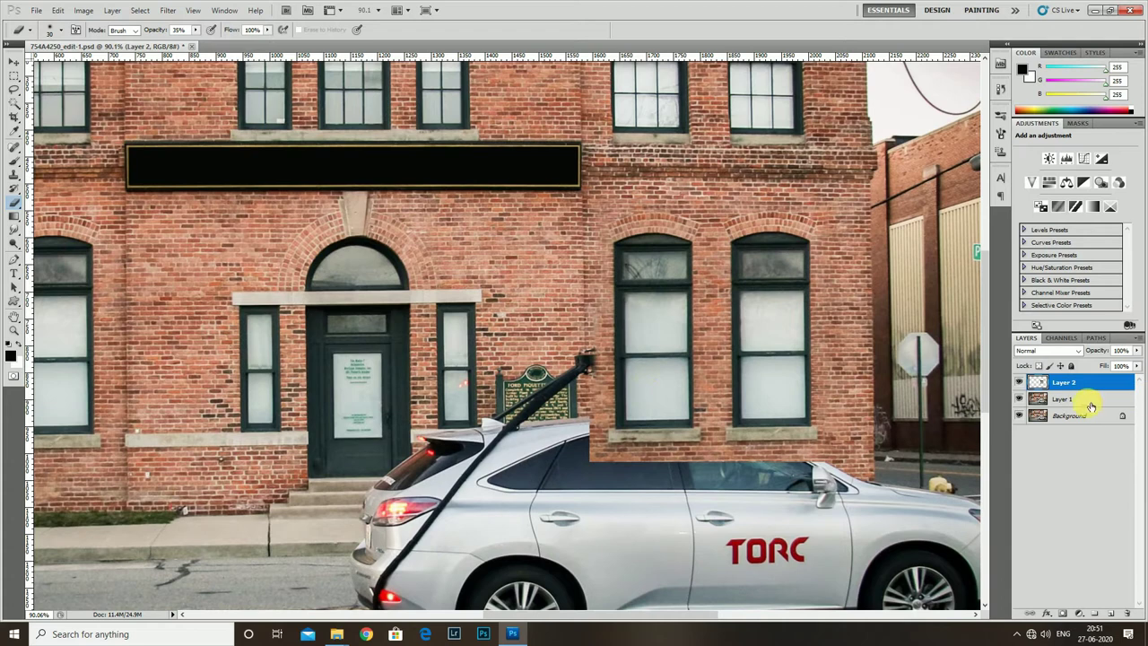
pyautogui.keyDown('shift'); pyautogui.click(1092, 400); pyautogui.keyUp('shift')
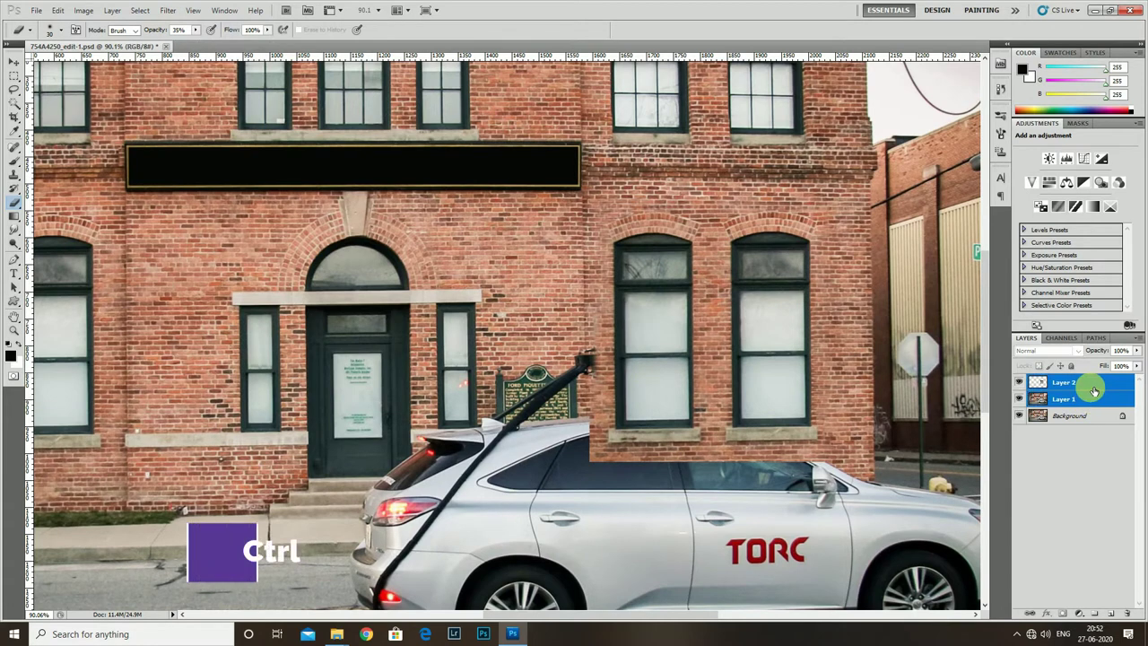
pyautogui.hotkey('ctrl', 'e')
pyautogui.keyDown('alt'); pyautogui.scroll(-1, 540, 404); pyautogui.keyUp('alt')
# Step: Sample a brick area with the Clone Stamp as the clone source
pyautogui.press('s')
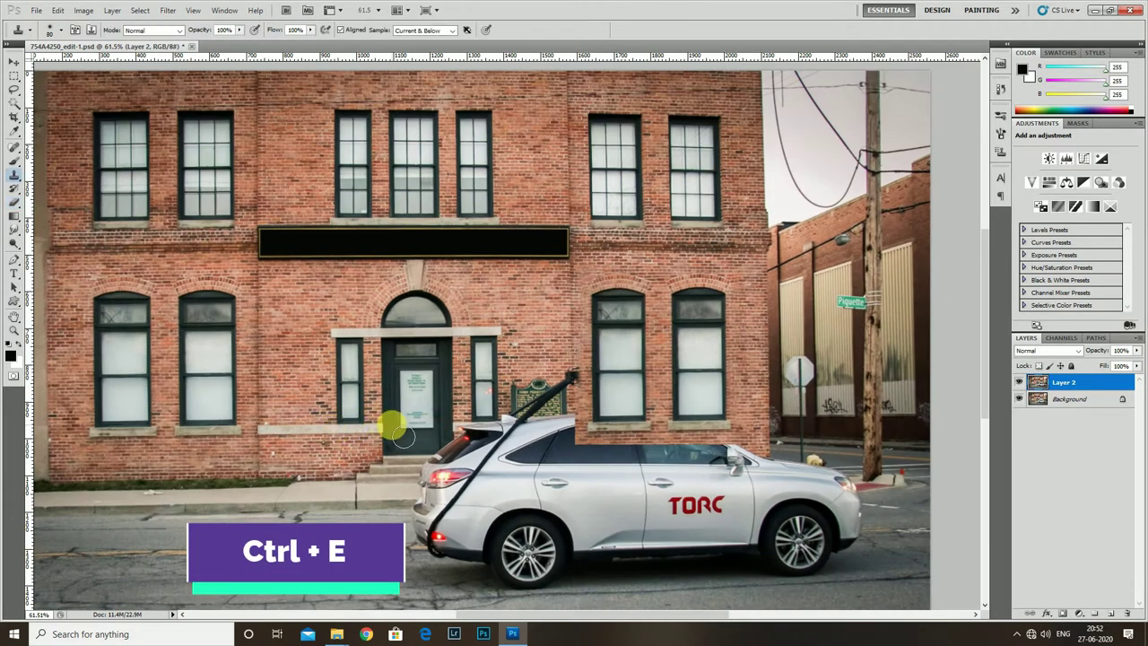
pyautogui.keyDown('alt'); pyautogui.scroll(1, 235, 394); pyautogui.keyUp('alt')
pyautogui.keyDown('alt'); pyautogui.click(307, 401); pyautogui.keyUp('alt')
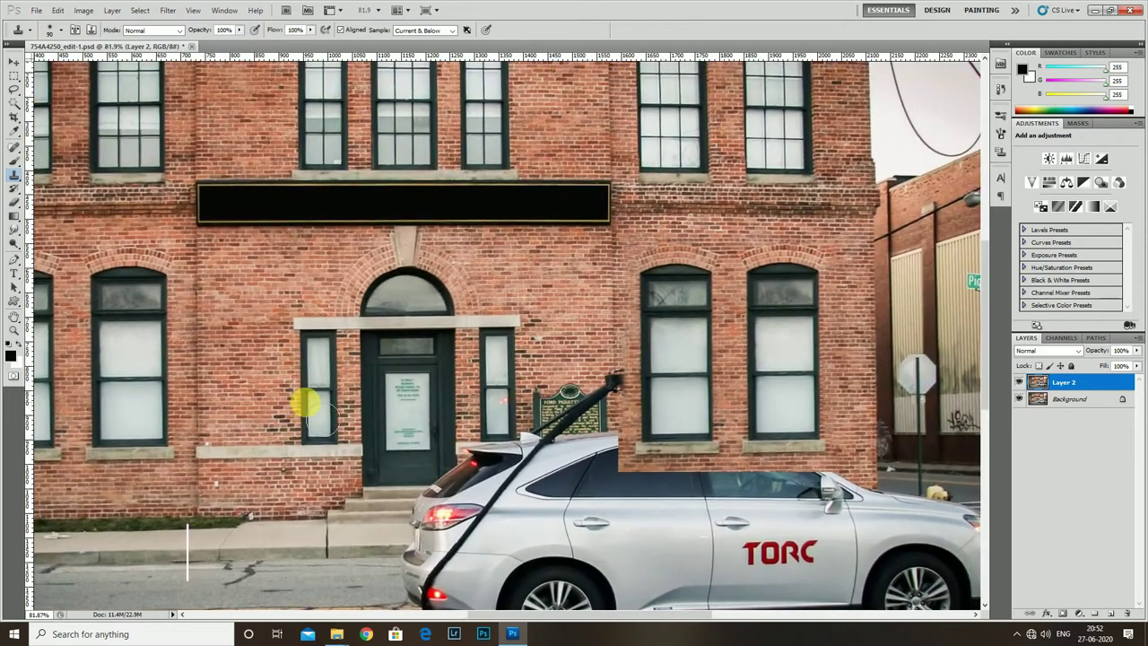
pyautogui.keyDown('alt'); pyautogui.scroll(1, 308, 403); pyautogui.keyUp('alt')
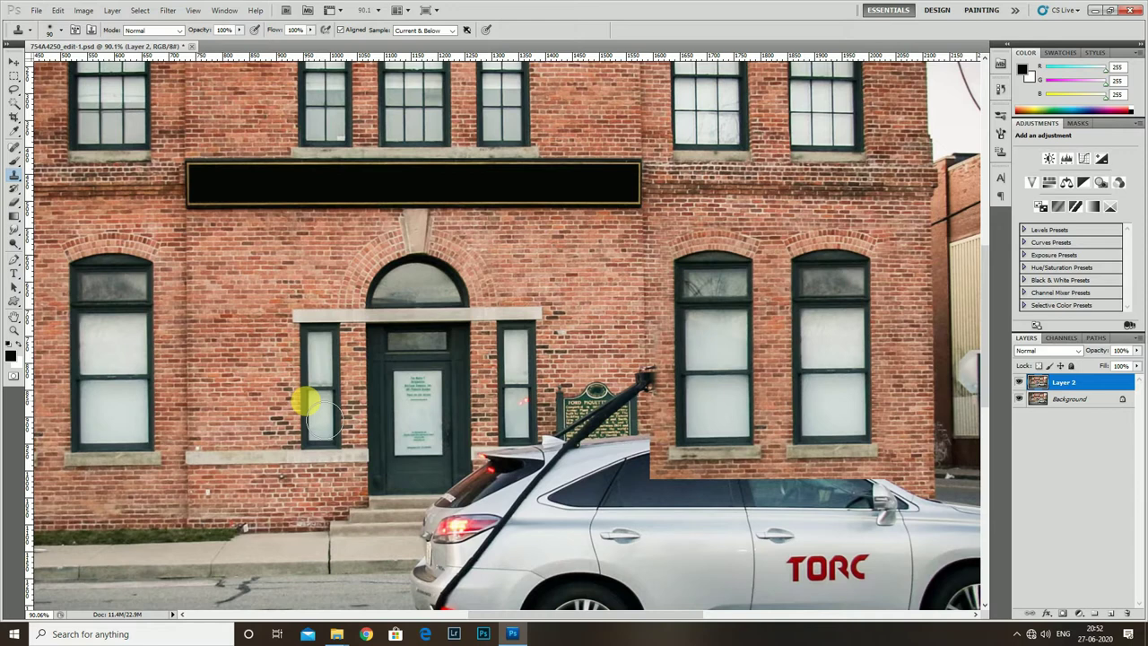
# Step: Clone clean brick from beside the plaque over the plaque and arm
pyautogui.click(242, 404)
pyautogui.keyDown('alt'); pyautogui.scroll(3, 545, 399); pyautogui.keyUp('alt')
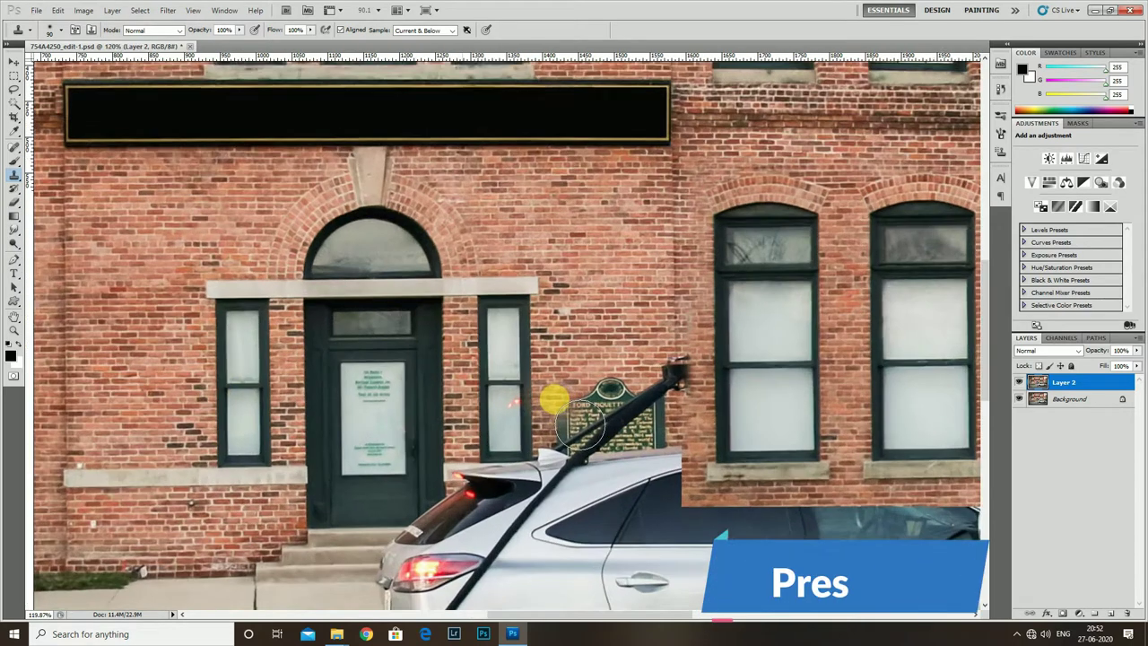
pyautogui.keyDown('alt'); pyautogui.scroll(2, 549, 403); pyautogui.keyUp('alt')
pyautogui.keyDown('alt'); pyautogui.scroll(2, 438, 407); pyautogui.keyUp('alt')
pyautogui.keyDown('alt'); pyautogui.scroll(1, 436, 410); pyautogui.keyUp('alt')
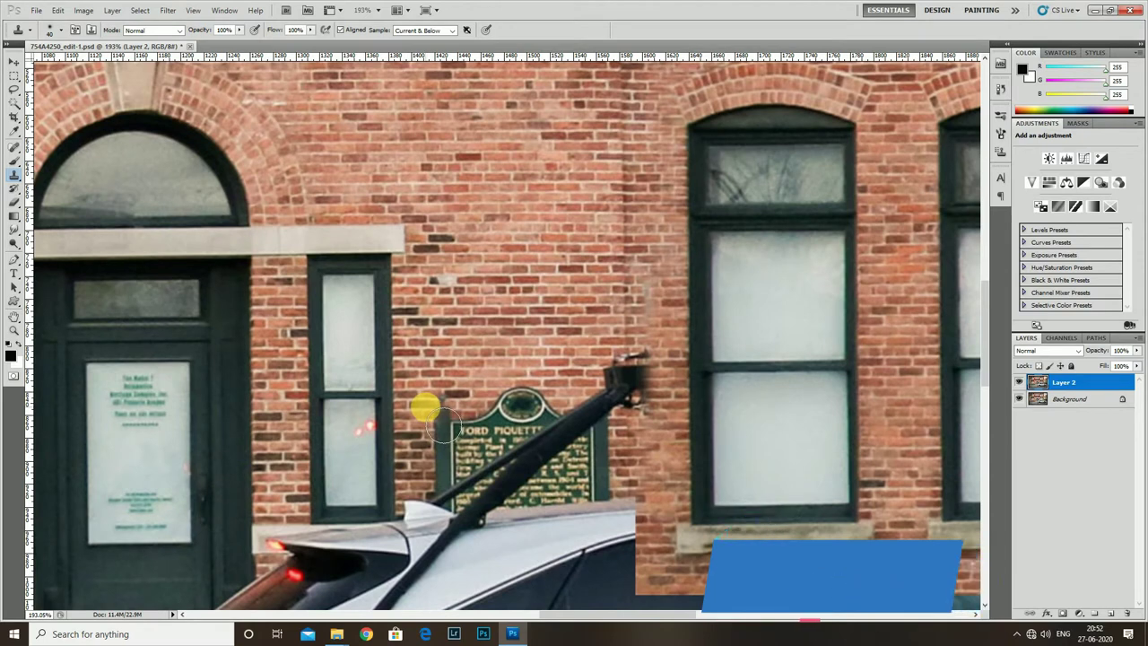
pyautogui.moveTo(428, 409); pyautogui.dragTo(580, 380)
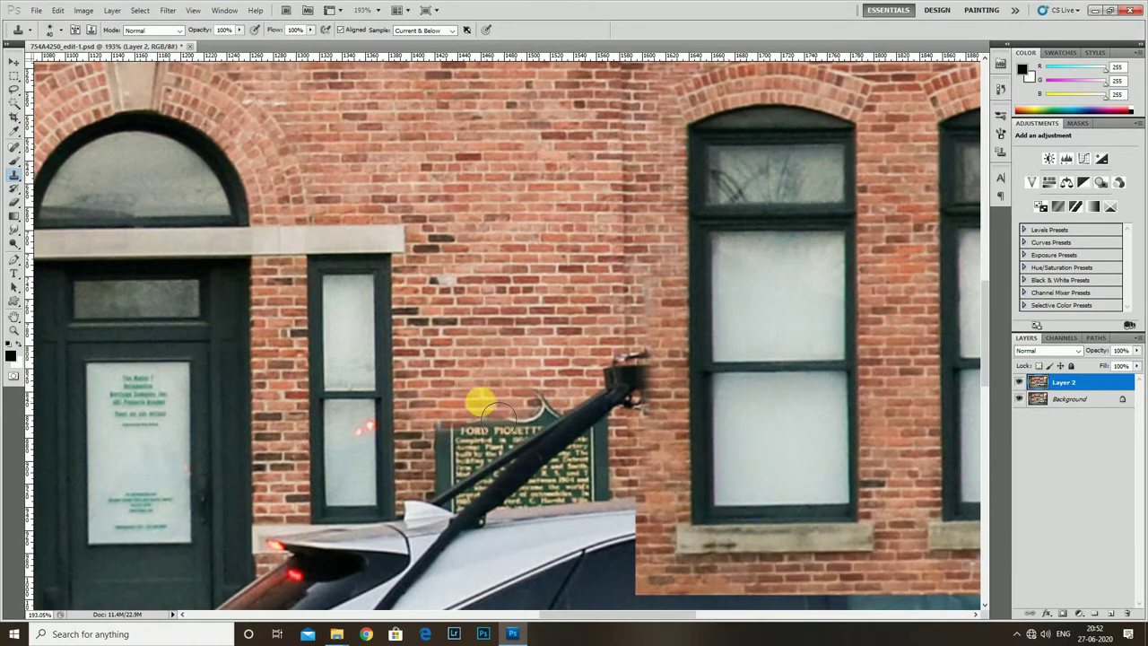
pyautogui.keyDown('alt'); pyautogui.scroll(-5, 563, 363); pyautogui.keyUp('alt')
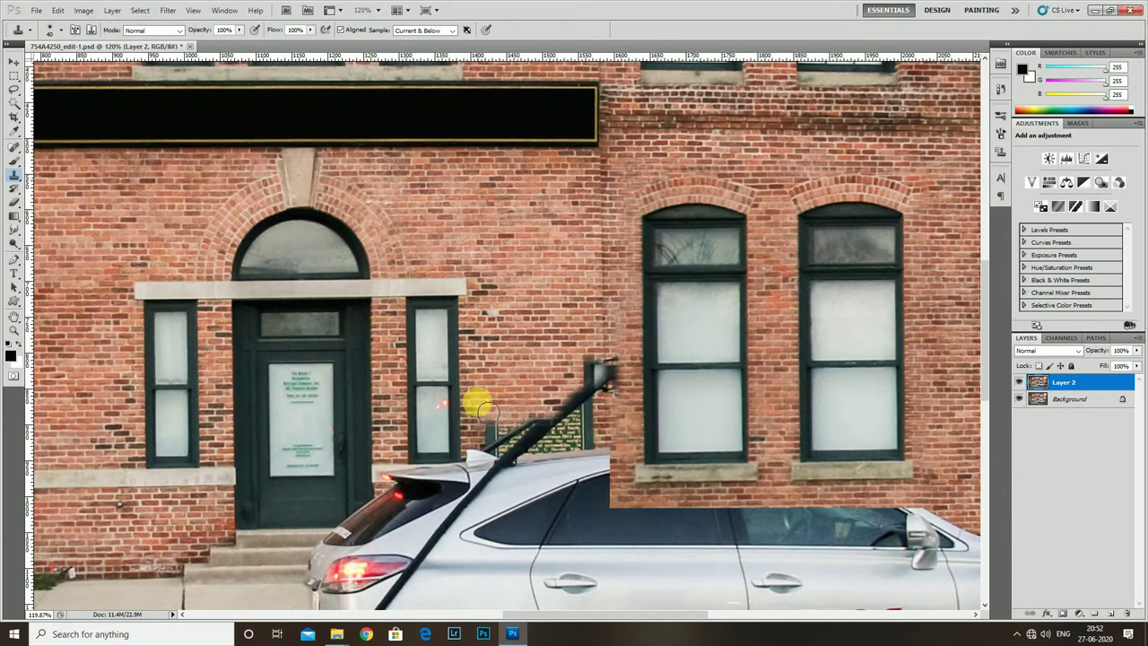
pyautogui.keyDown('alt'); pyautogui.scroll(-2, 502, 397); pyautogui.keyUp('alt')
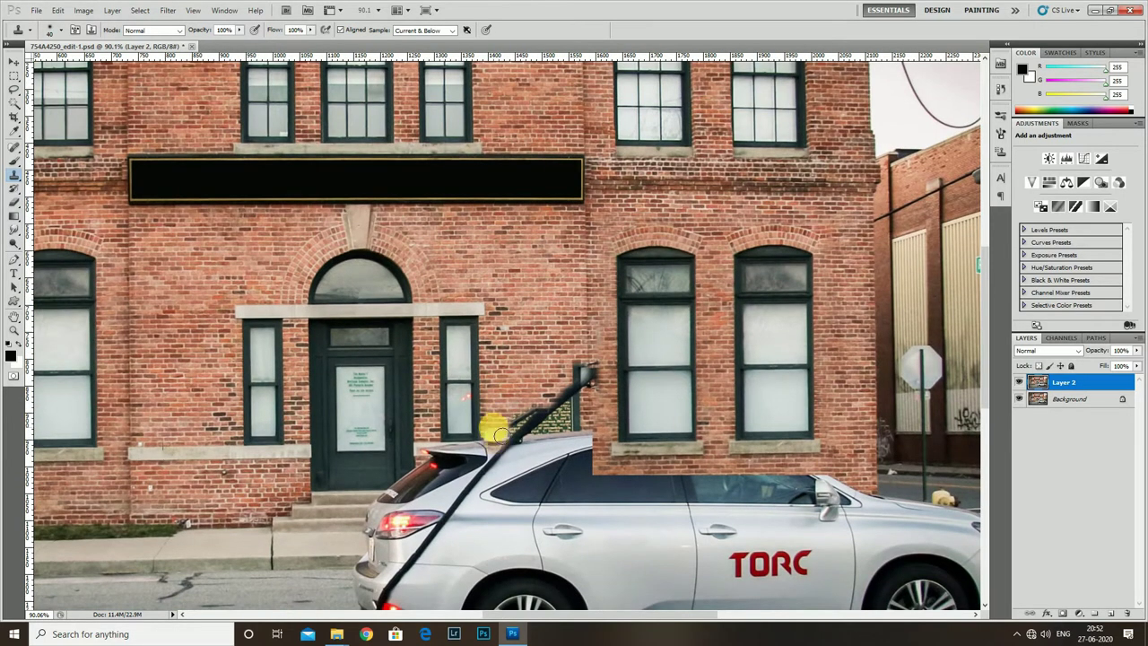
pyautogui.moveTo(521, 425); pyautogui.dragTo(510, 421)
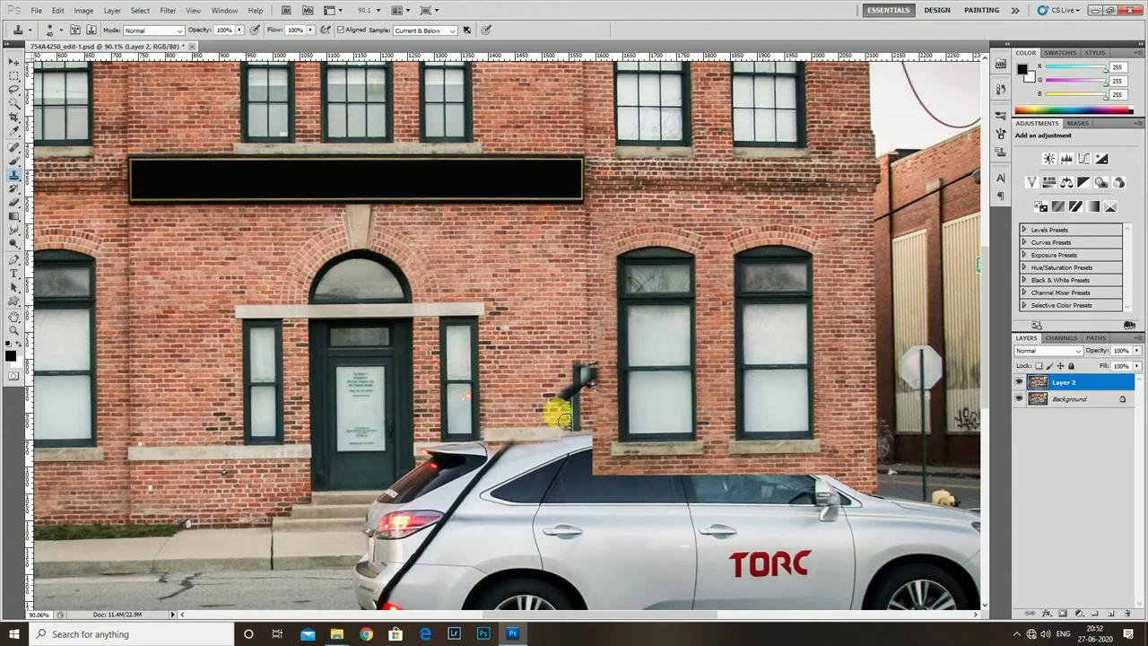
# Step: Pan the view to recentre on the lower wall and the car
pyautogui.moveTo(499, 451); pyautogui.dragTo(501, 400)
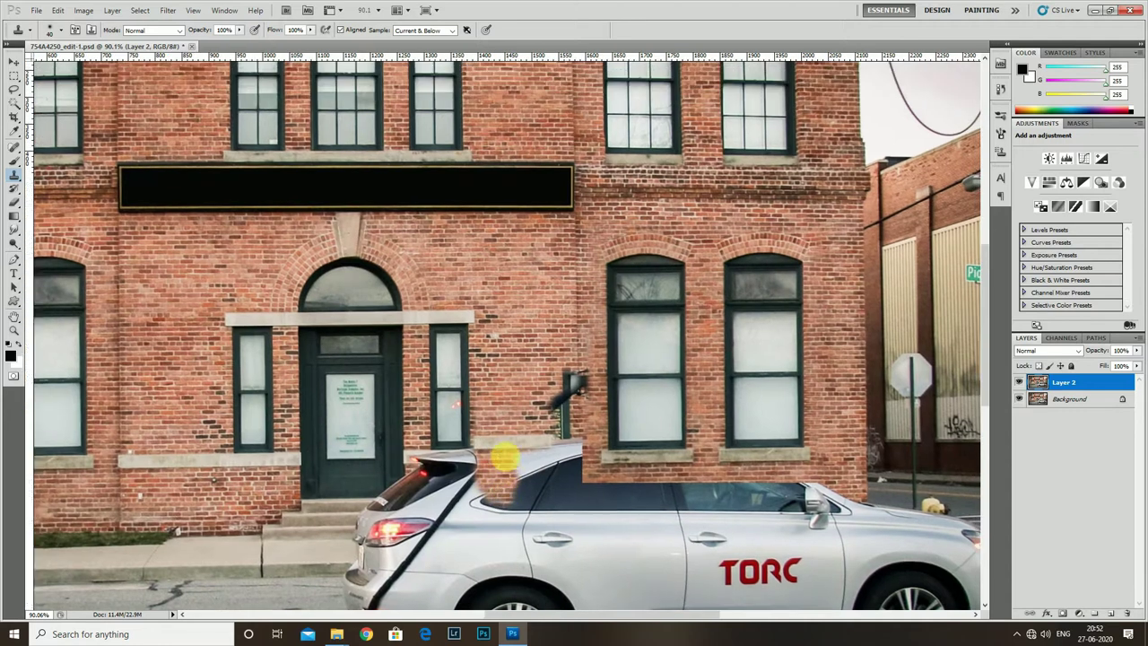
pyautogui.moveTo(503, 440); pyautogui.dragTo(502, 451)
pyautogui.moveTo(525, 508)
pyautogui.mouseDown()
pyautogui.moveTo(481, 457)
pyautogui.moveTo(466, 495)
pyautogui.moveTo(504, 466)
pyautogui.mouseUp()
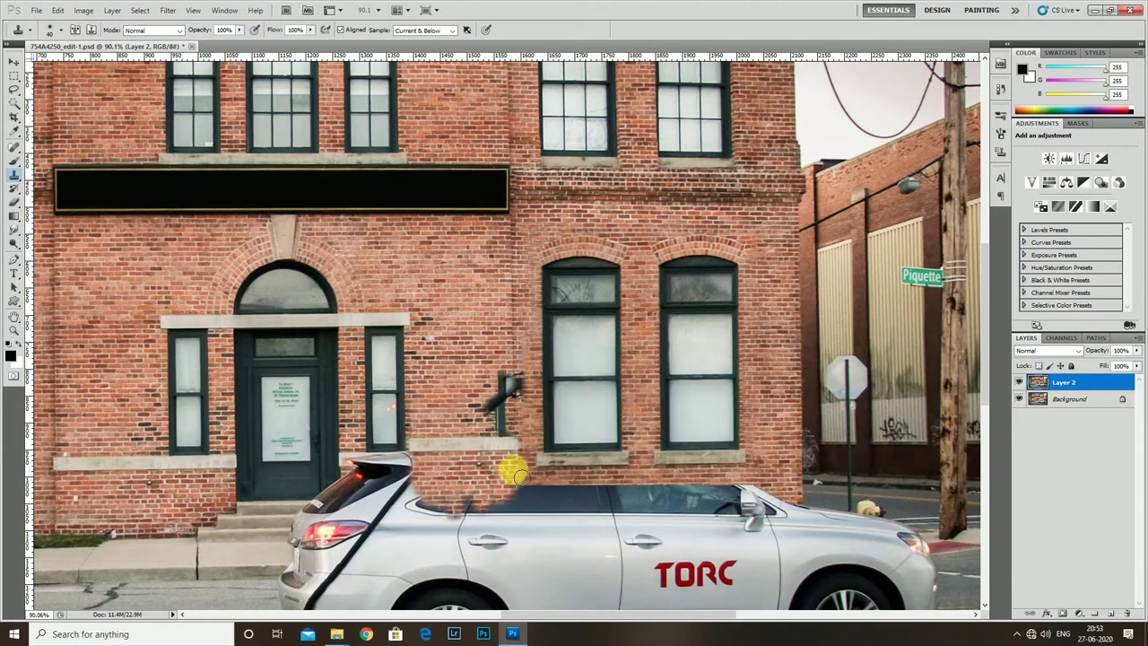
# Step: Clone brick over the dark wall fixture beside the arched windows
pyautogui.scroll(-1, 511, 468)
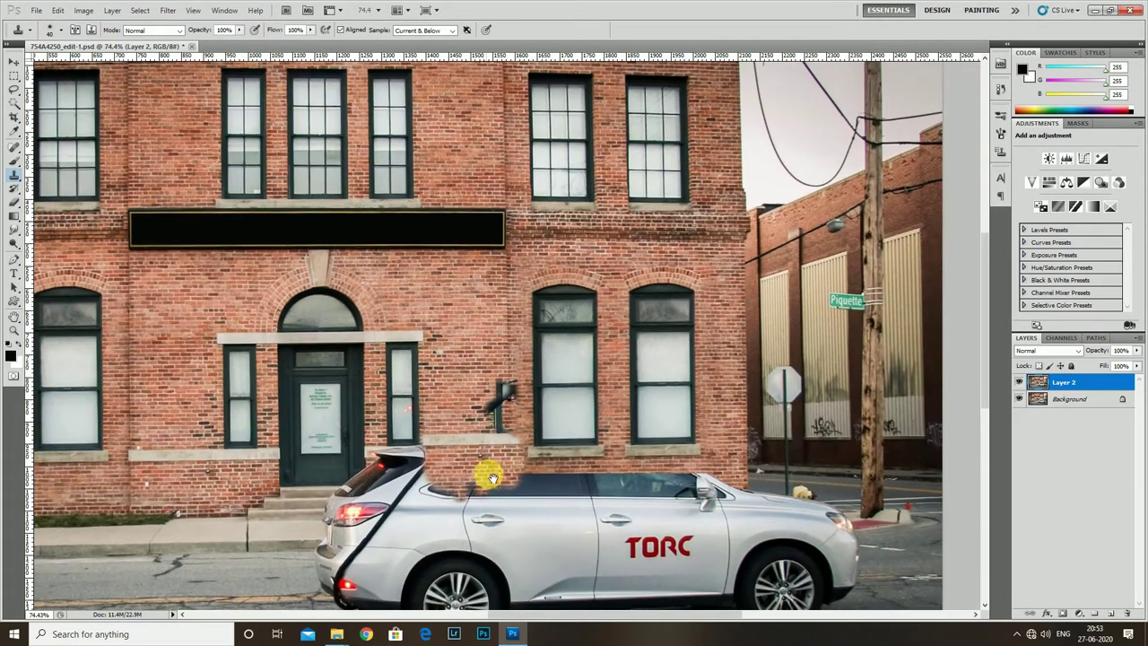
pyautogui.scroll(-1, 487, 469)
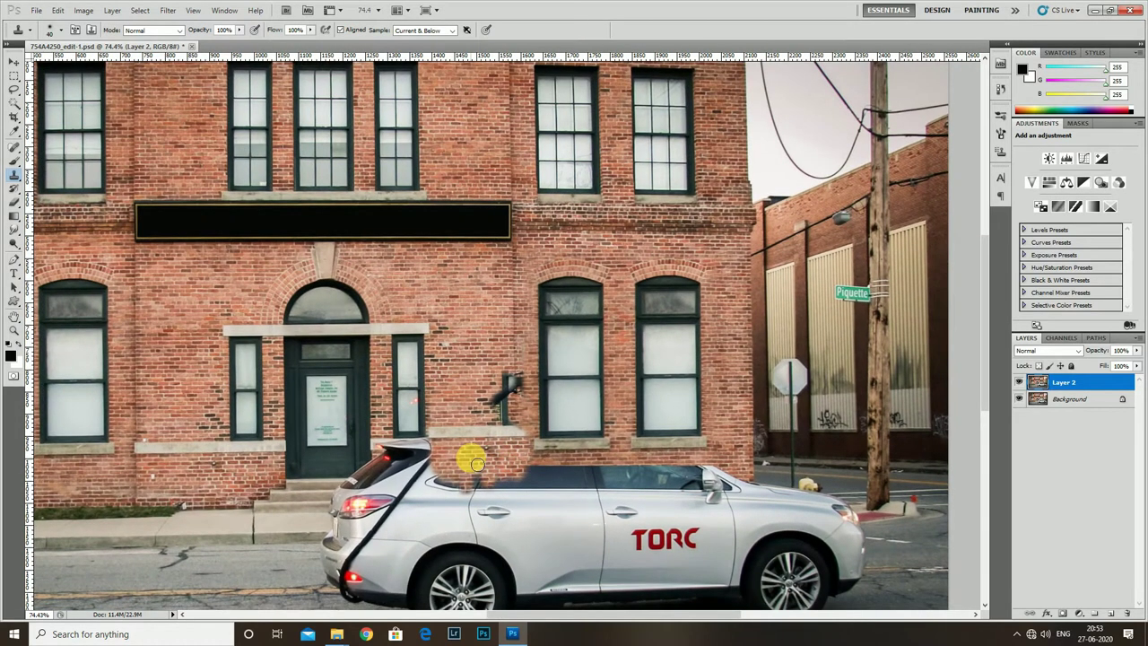
pyautogui.scroll(1, 477, 463)
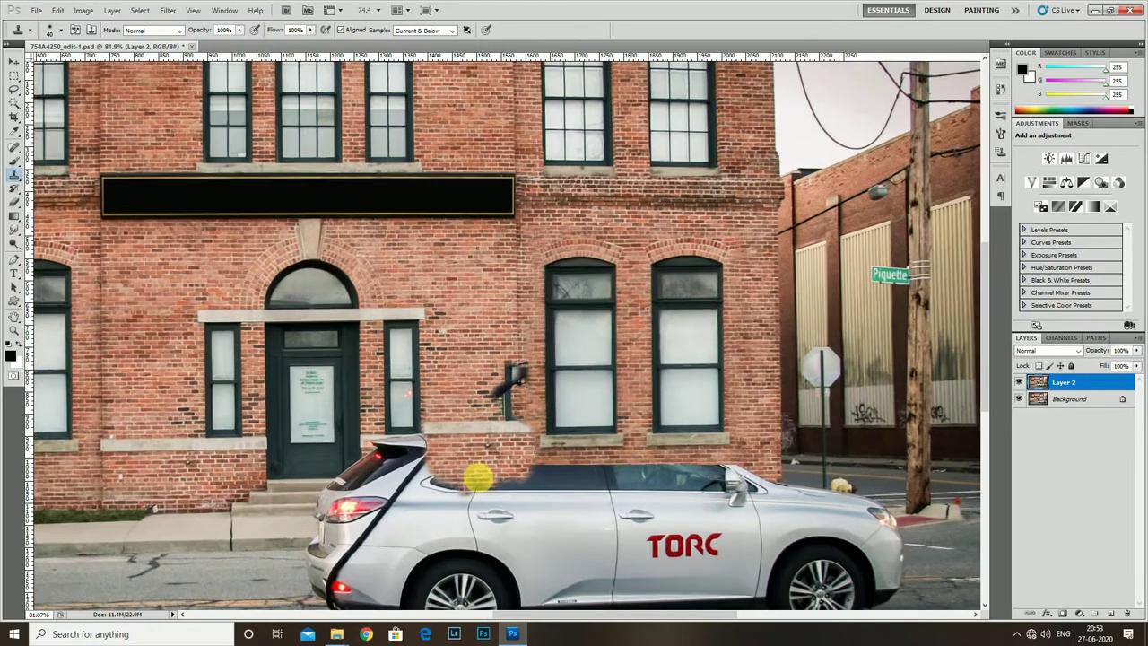
pyautogui.scroll(1, 506, 448)
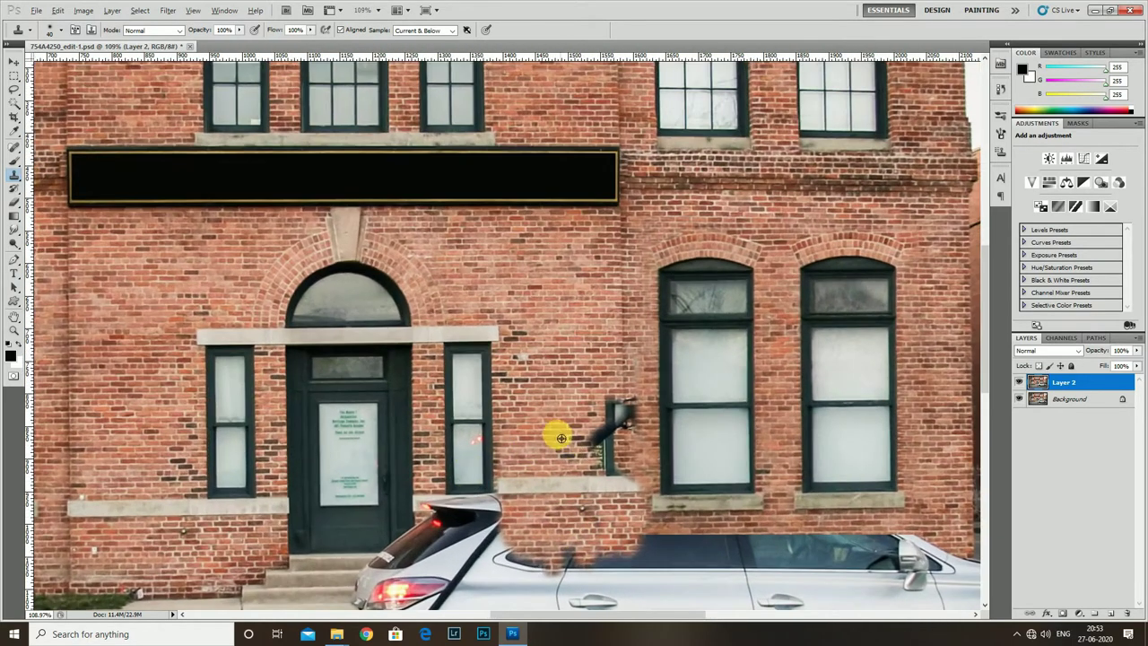
pyautogui.scroll(1, 561, 432)
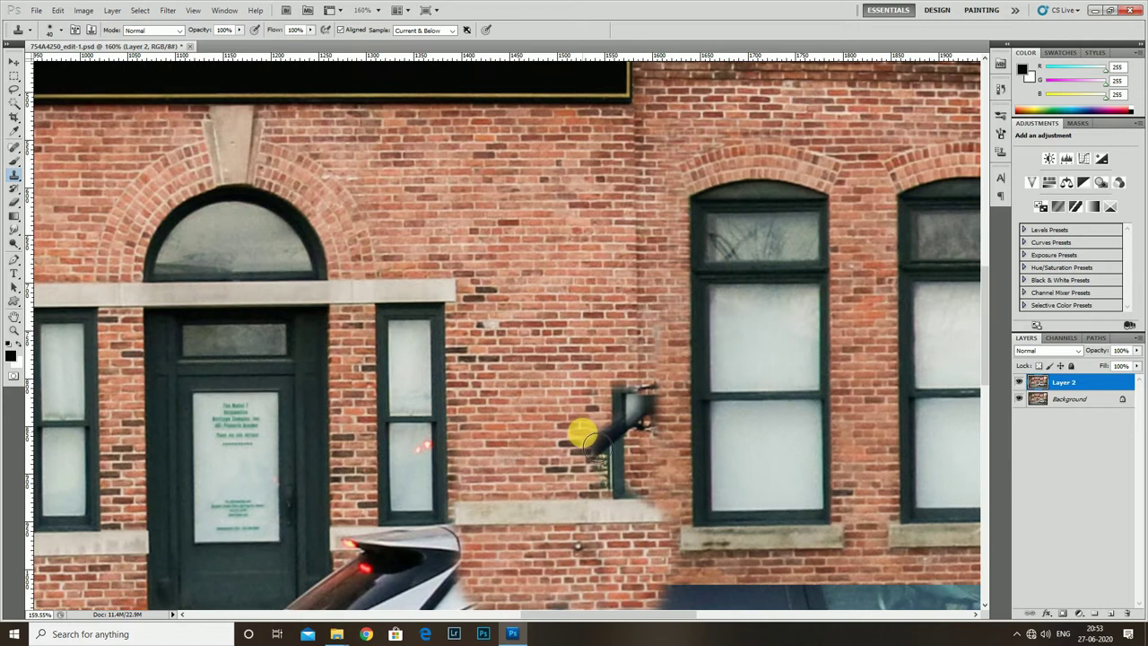
pyautogui.moveTo(599, 445)
pyautogui.mouseDown()
pyautogui.moveTo(612, 467)
pyautogui.moveTo(614, 408)
pyautogui.moveTo(641, 400)
pyautogui.moveTo(670, 441)
pyautogui.moveTo(630, 493)
pyautogui.moveTo(663, 382)
pyautogui.moveTo(650, 439)
pyautogui.mouseUp()
# Step: Paint cloned brick along the vertical seam between the doorway section and windows
pyautogui.scroll(-1, 650, 378)
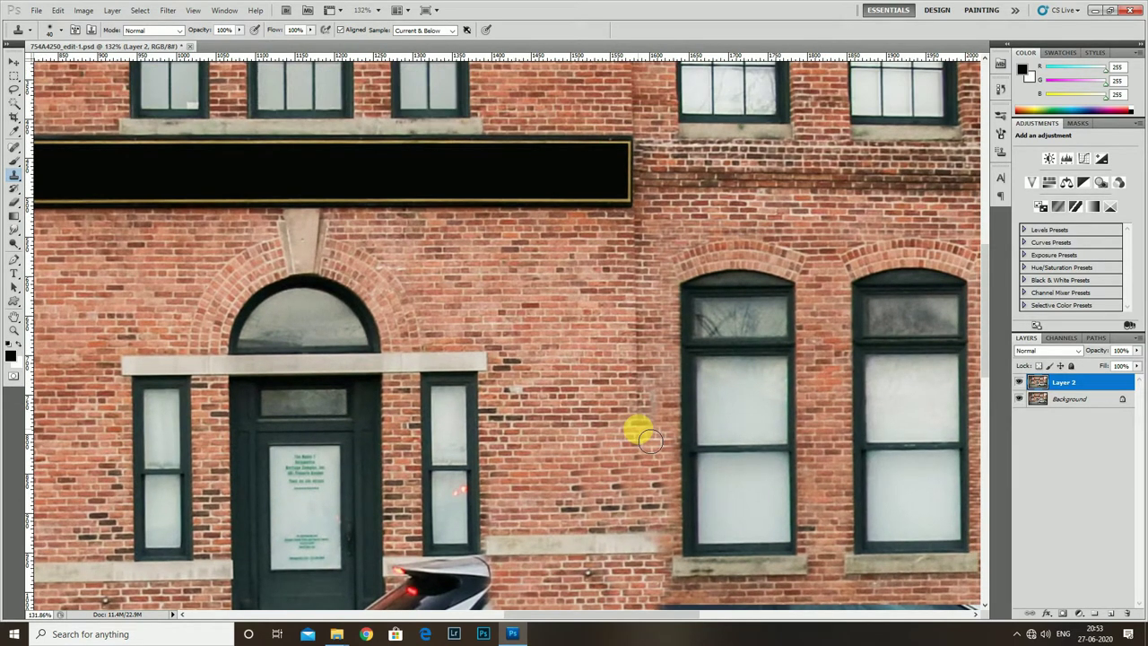
pyautogui.scroll(1, 635, 520)
pyautogui.scroll(1, 632, 534)
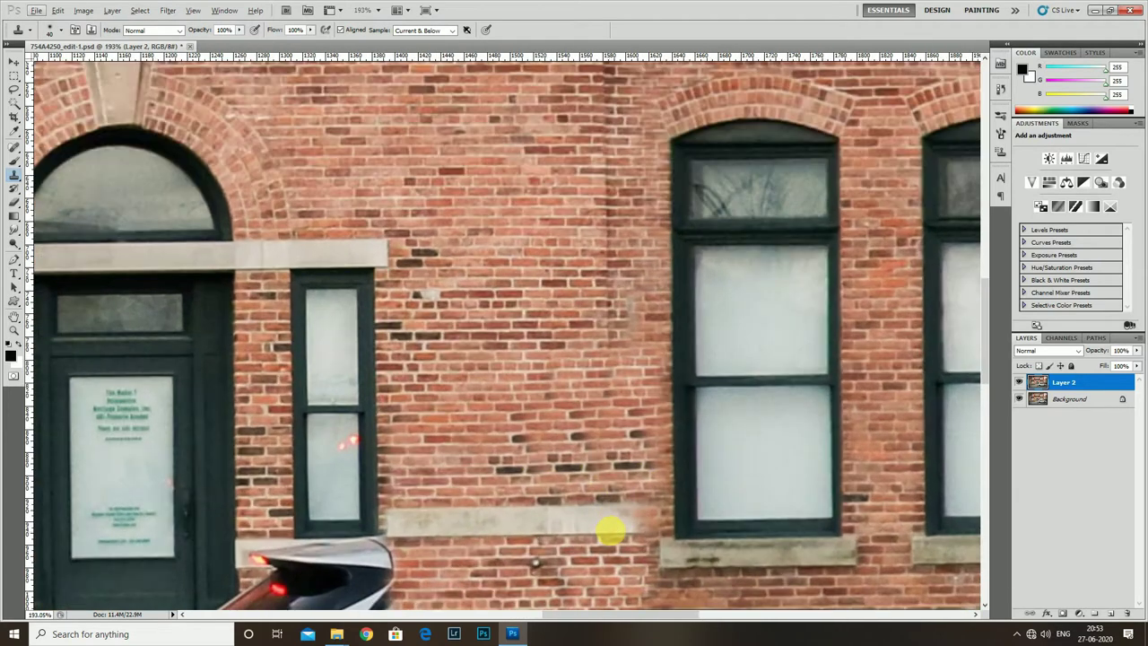
pyautogui.scroll(-1, 642, 484)
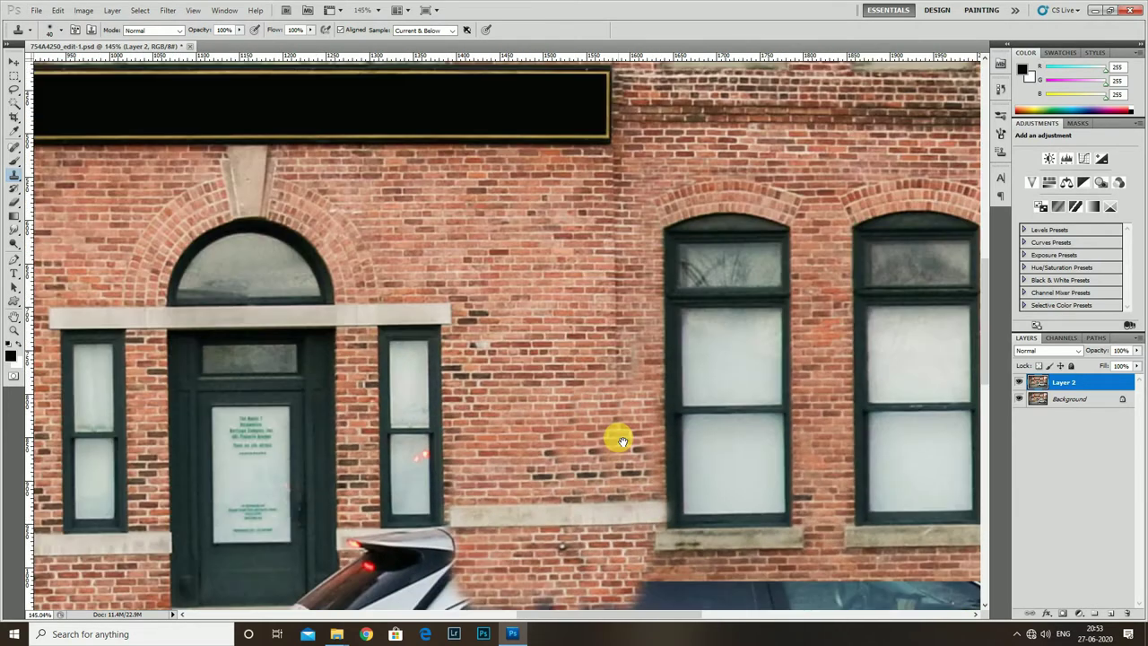
pyautogui.scroll(-1, 623, 442)
pyautogui.scroll(-1, 628, 448)
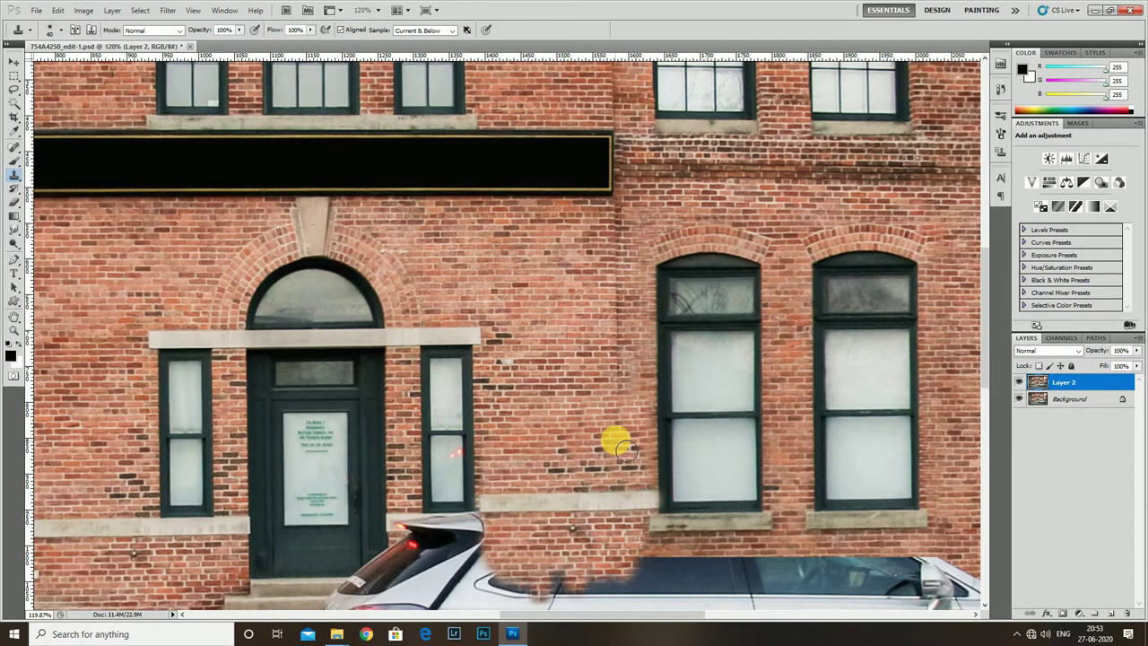
pyautogui.scroll(3, 555, 269)
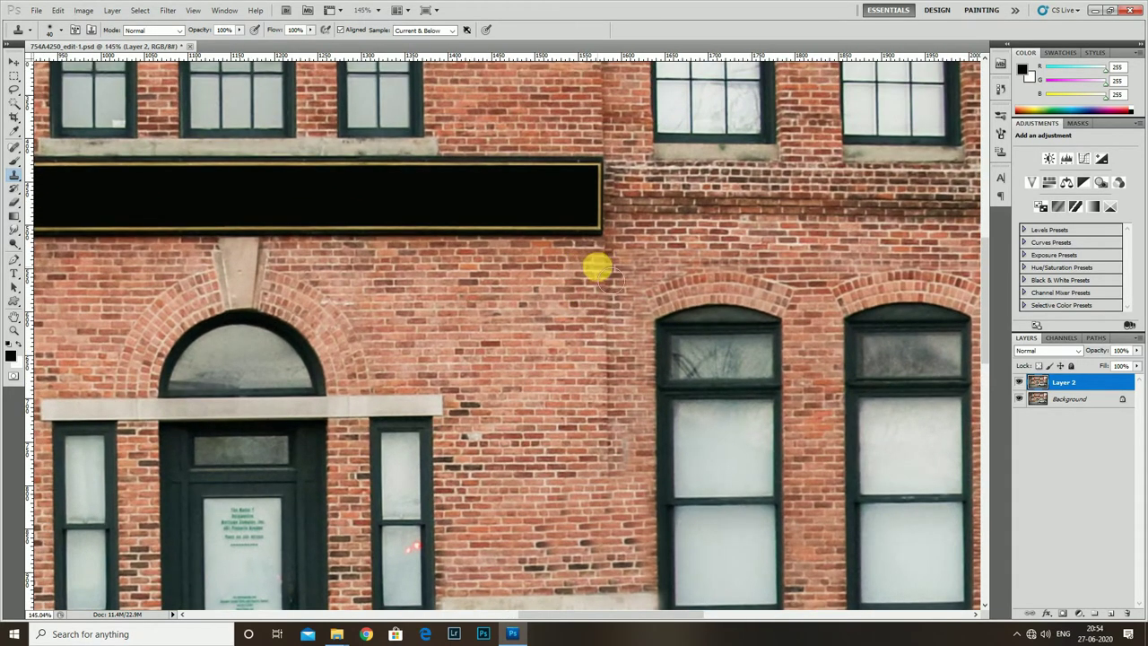
pyautogui.moveTo(612, 271)
pyautogui.mouseDown()
pyautogui.moveTo(618, 378)
pyautogui.moveTo(644, 327)
pyautogui.moveTo(615, 470)
pyautogui.moveTo(649, 486)
pyautogui.moveTo(648, 278)
pyautogui.mouseUp()
# Step: Paint cloned road surface over the car's lower rear bumper and dark diagonal line
pyautogui.scroll(-5, 634, 397)
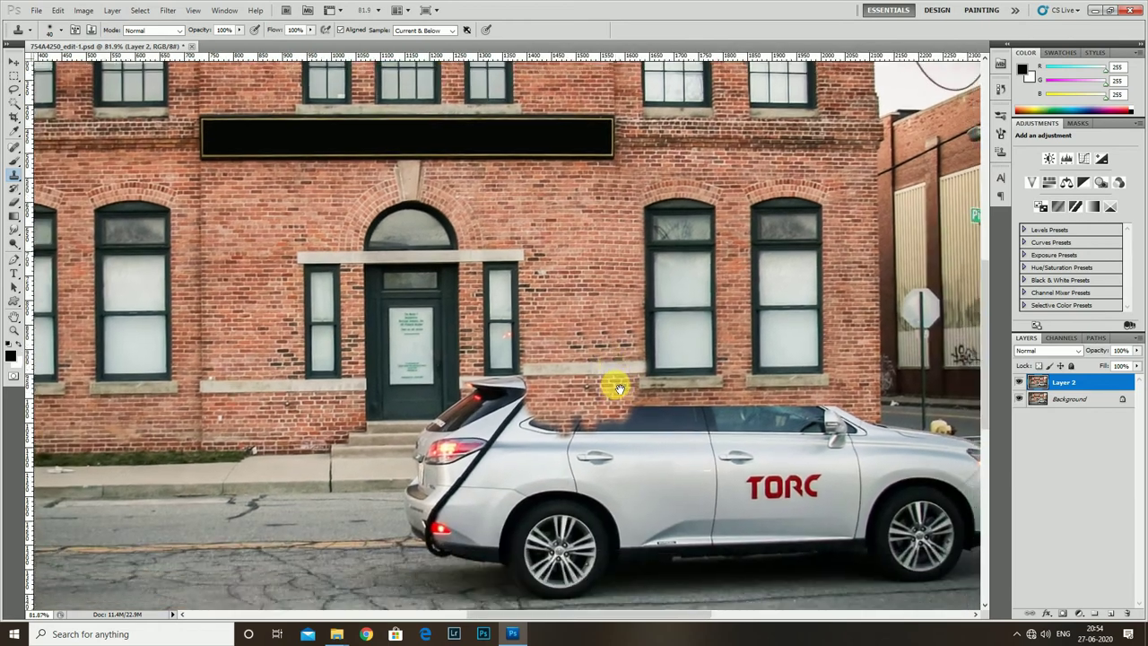
pyautogui.scroll(2, 687, 403)
pyautogui.scroll(2, 708, 402)
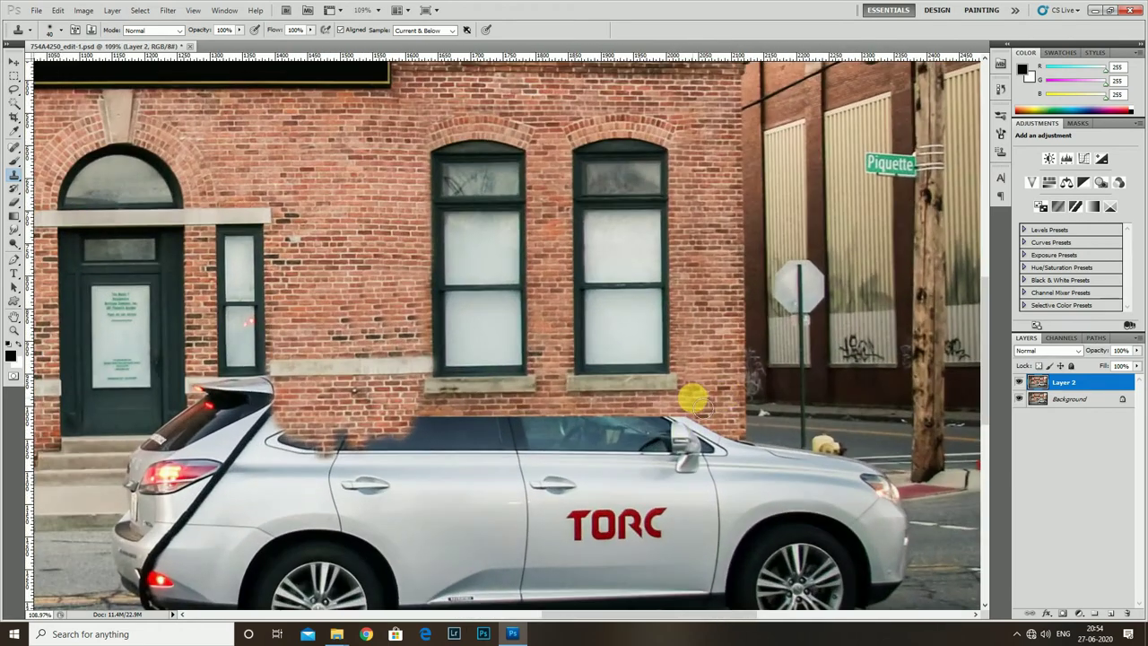
pyautogui.scroll(3, 695, 397)
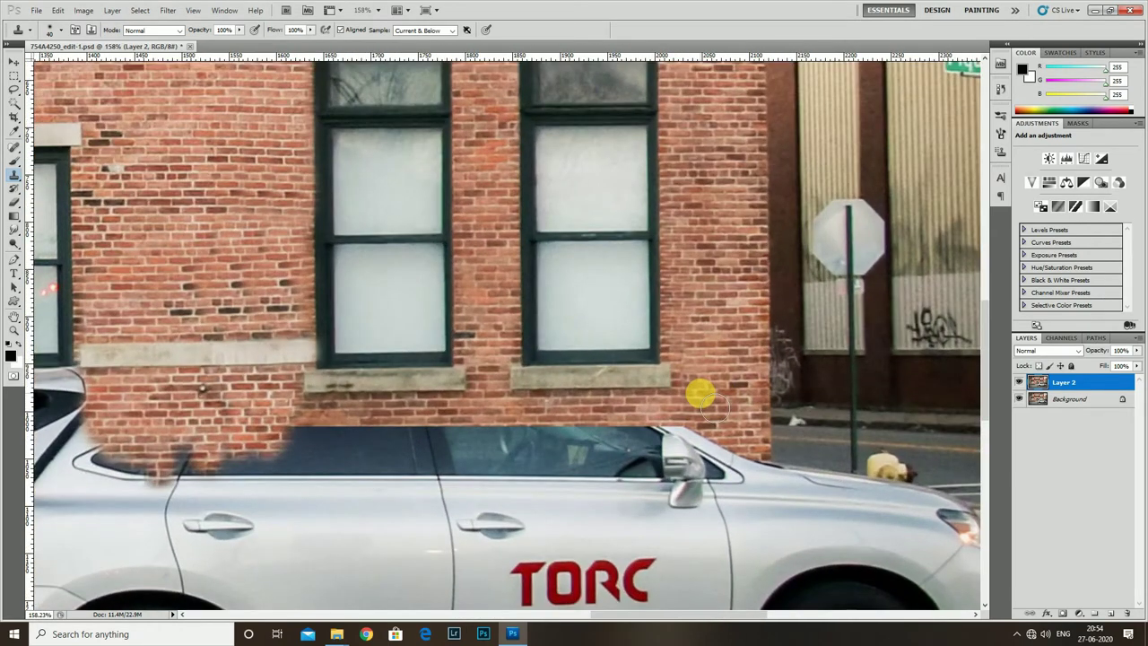
pyautogui.scroll(-4, 700, 402)
pyautogui.scroll(2, 403, 455)
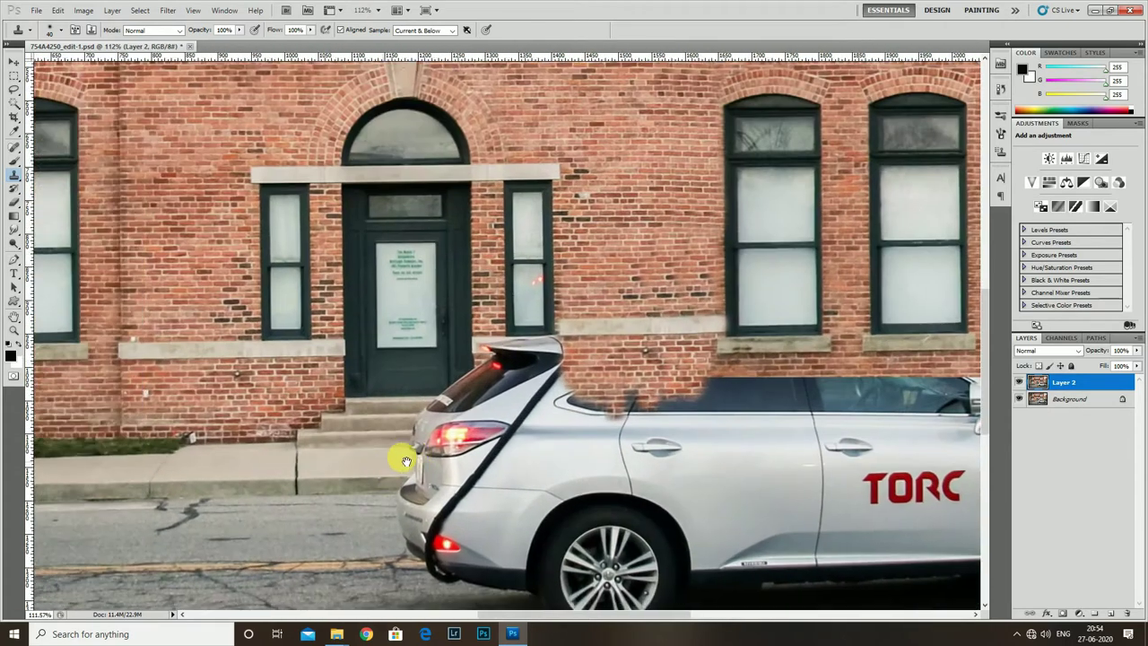
pyautogui.scroll(1, 392, 476)
pyautogui.scroll(2, 387, 471)
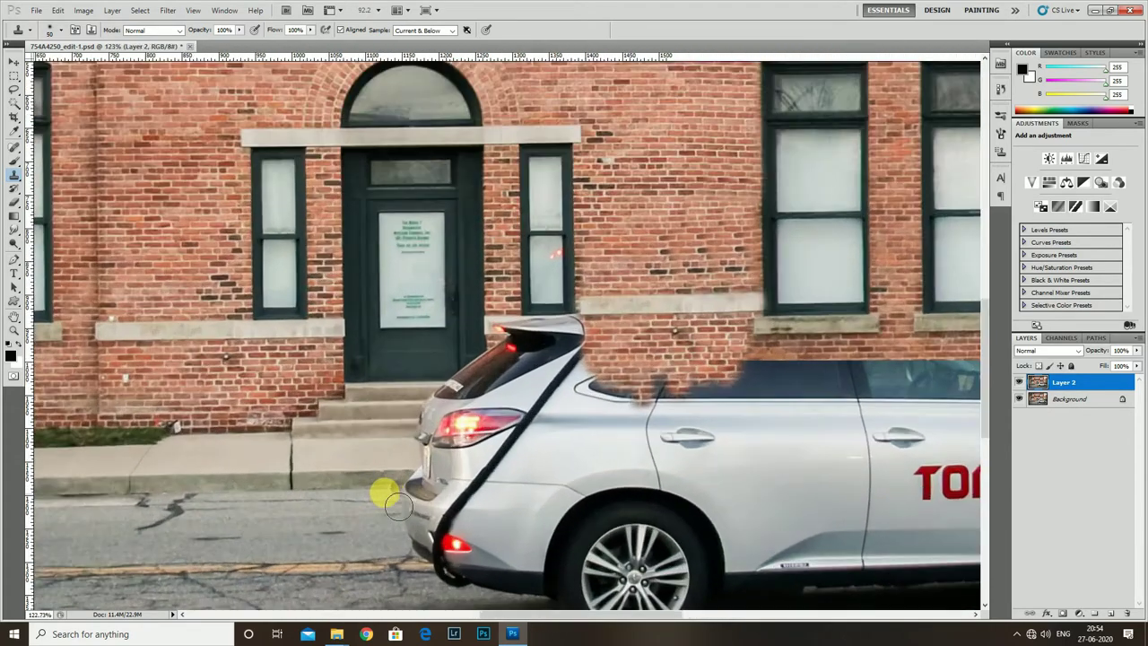
pyautogui.scroll(2, 381, 486)
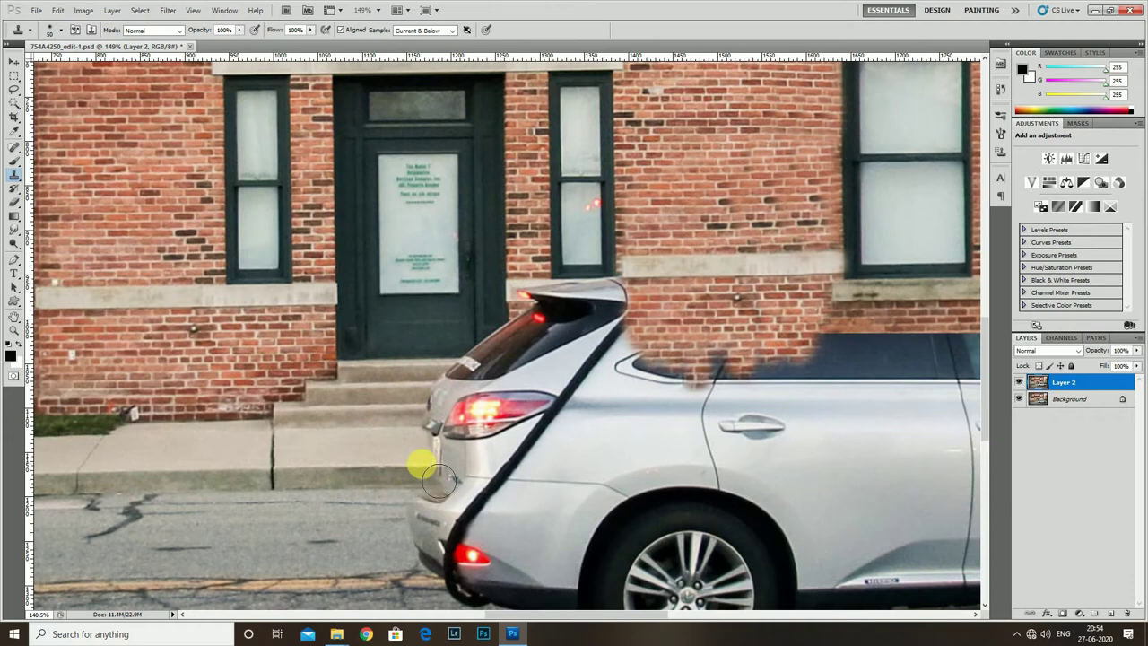
pyautogui.scroll(-1, 421, 502)
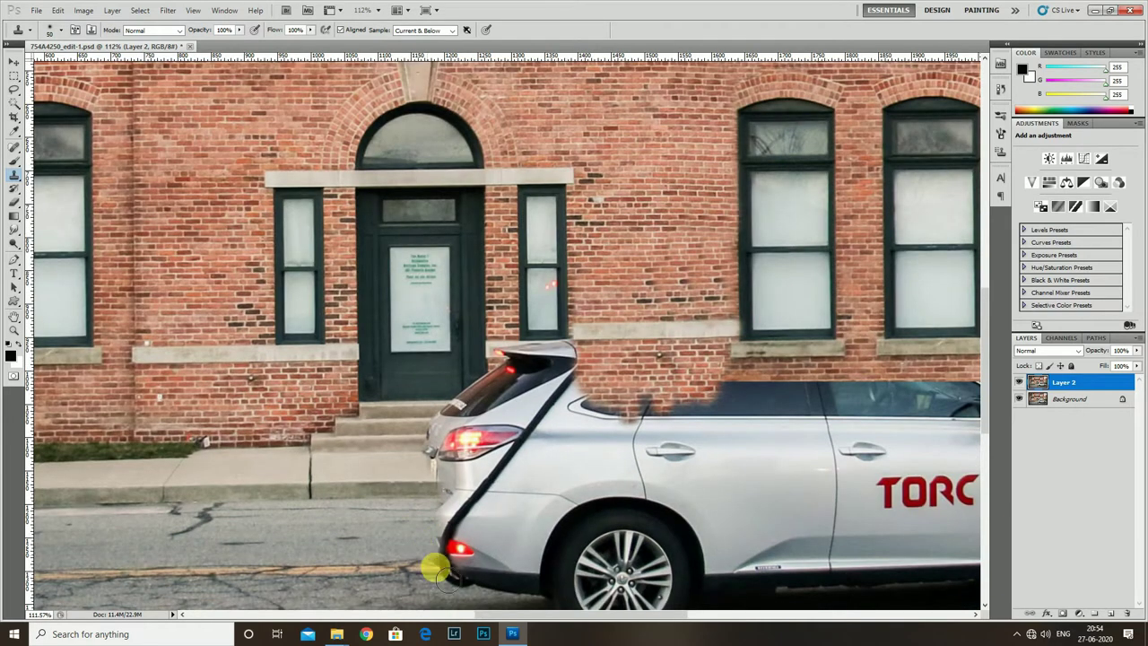
pyautogui.scroll(-1, 358, 570)
pyautogui.moveTo(356, 531); pyautogui.dragTo(349, 544)
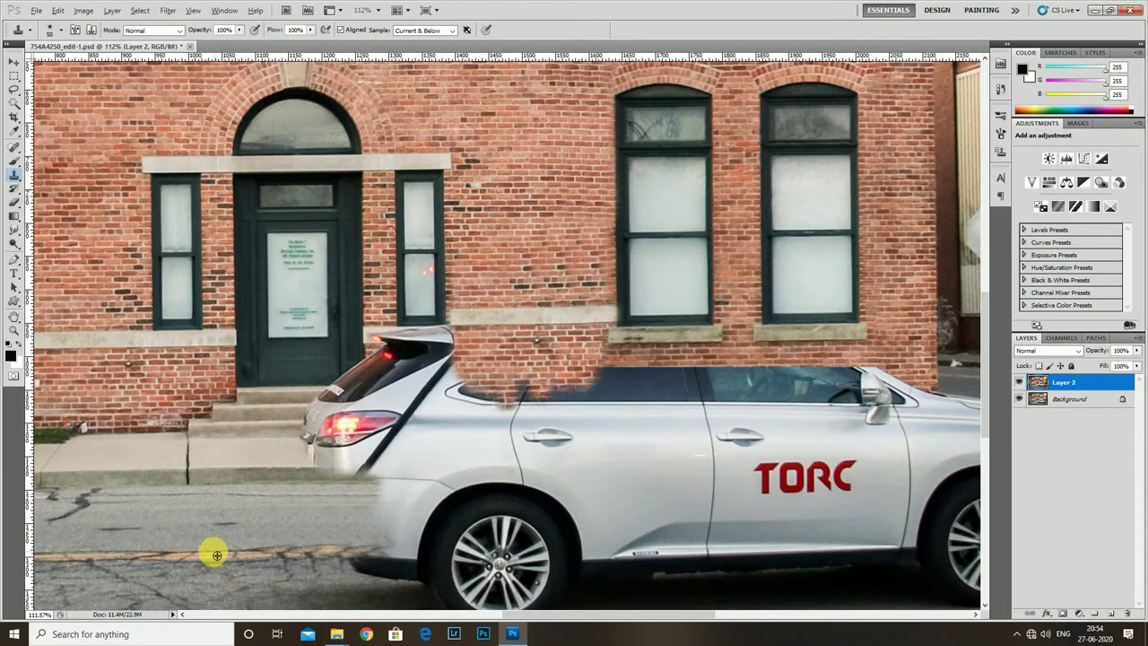
pyautogui.scroll(-1, 386, 563)
pyautogui.scroll(-1, 296, 544)
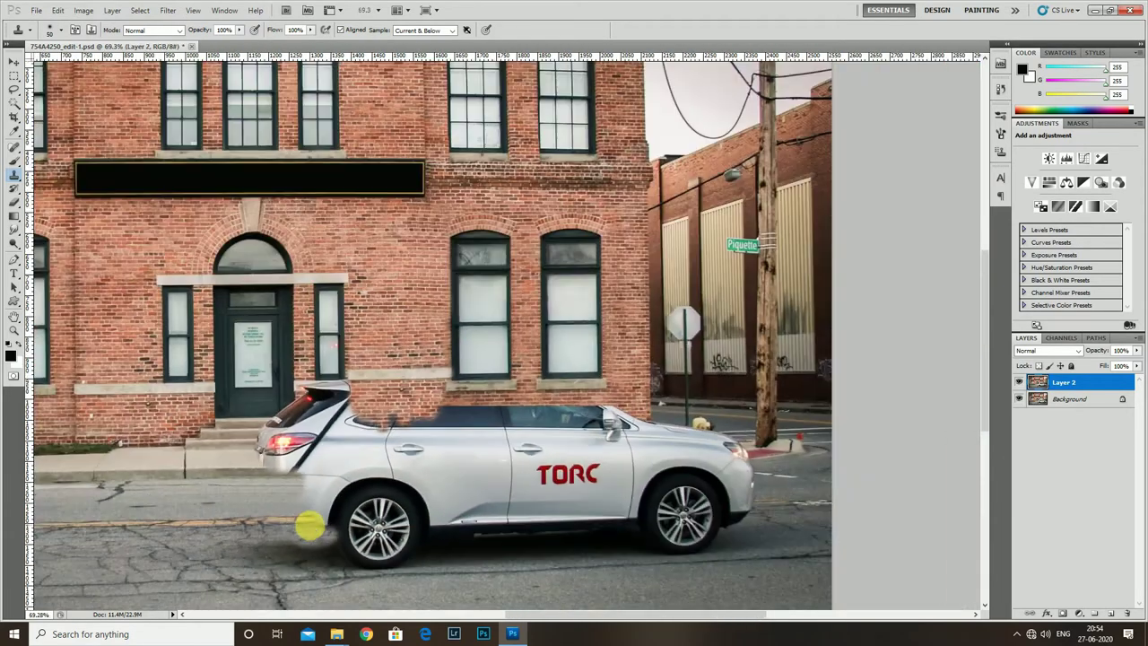
pyautogui.scroll(-1, 303, 512)
pyautogui.scroll(1, 303, 519)
pyautogui.scroll(1, 310, 479)
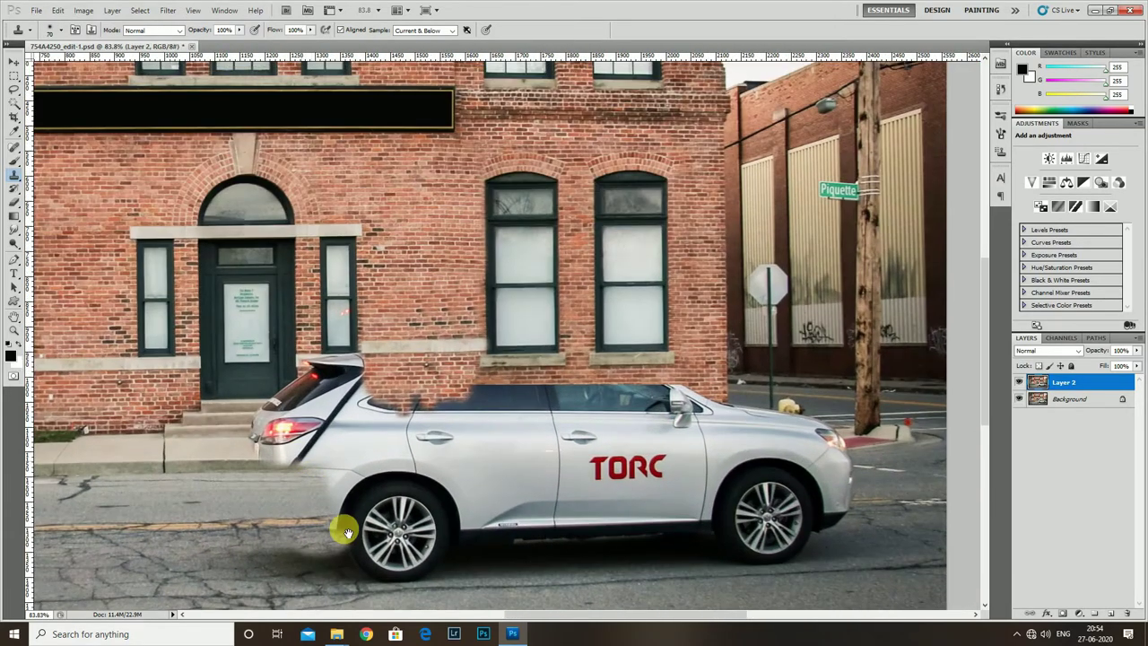
pyautogui.scroll(2, 341, 529)
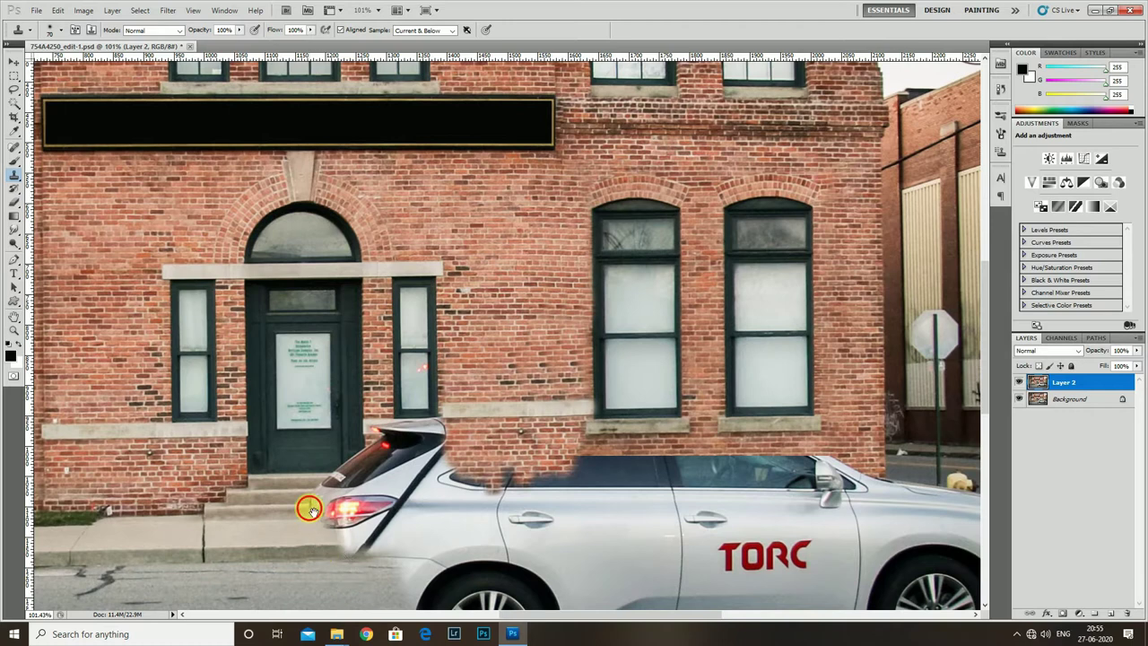
# Step: Zoom in and clone brick over the wall area behind the car roof
pyautogui.scroll(2, 308, 509)
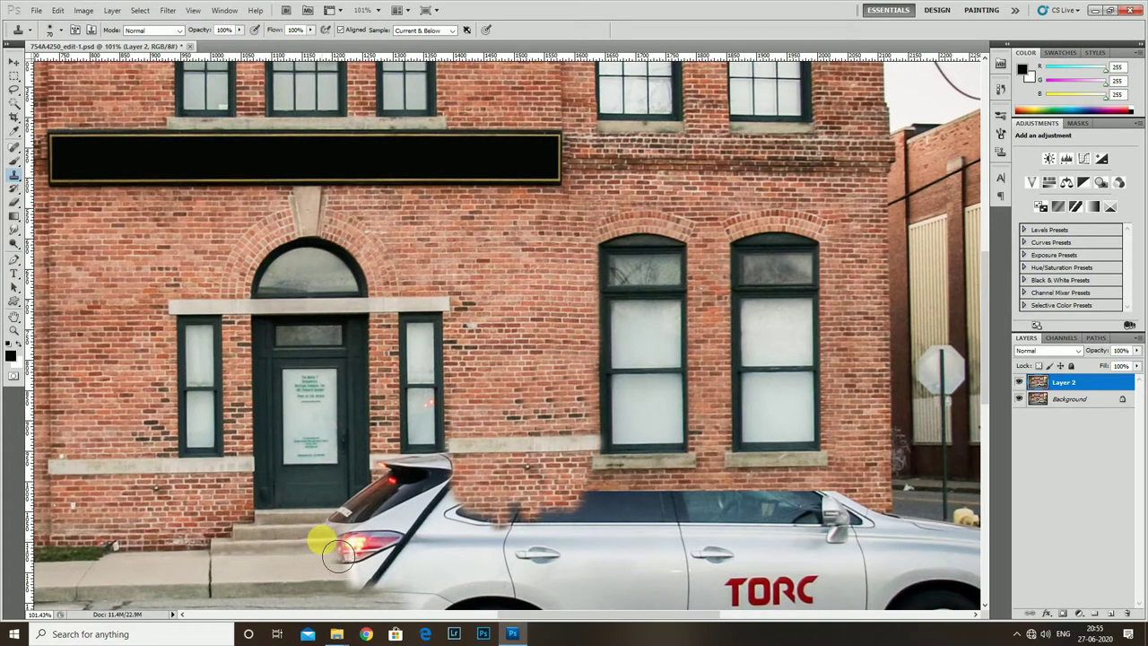
pyautogui.scroll(1, 339, 556)
pyautogui.scroll(1, 345, 561)
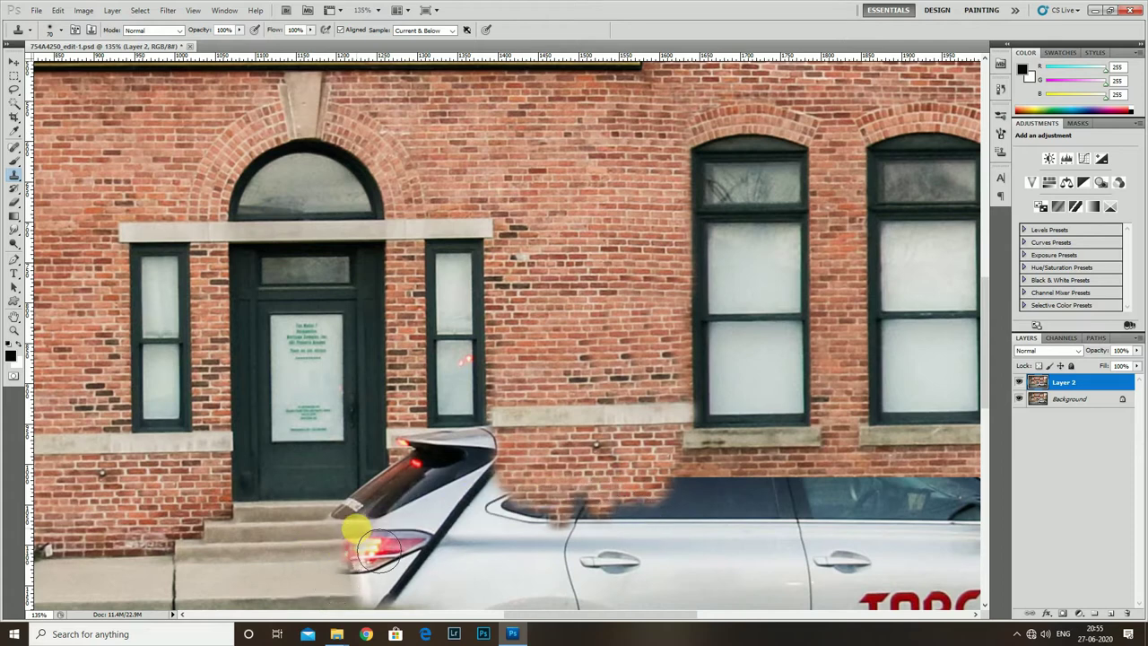
pyautogui.scroll(1, 341, 538)
pyautogui.scroll(1, 339, 534)
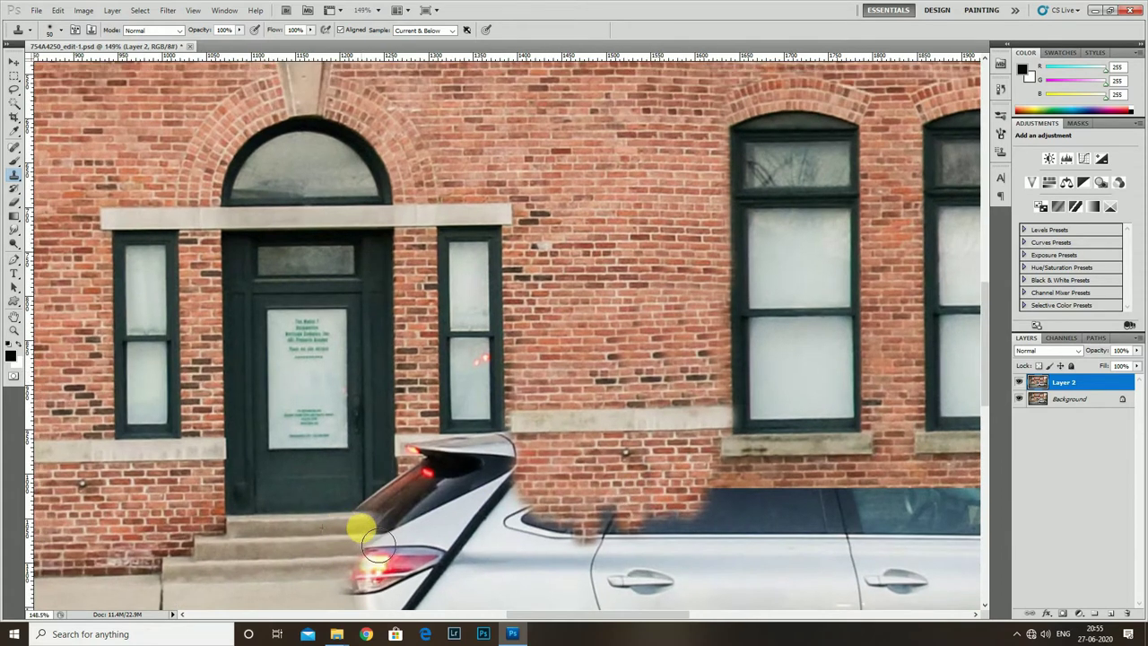
pyautogui.scroll(1, 340, 531)
pyautogui.scroll(1, 344, 526)
pyautogui.scroll(-1, 343, 524)
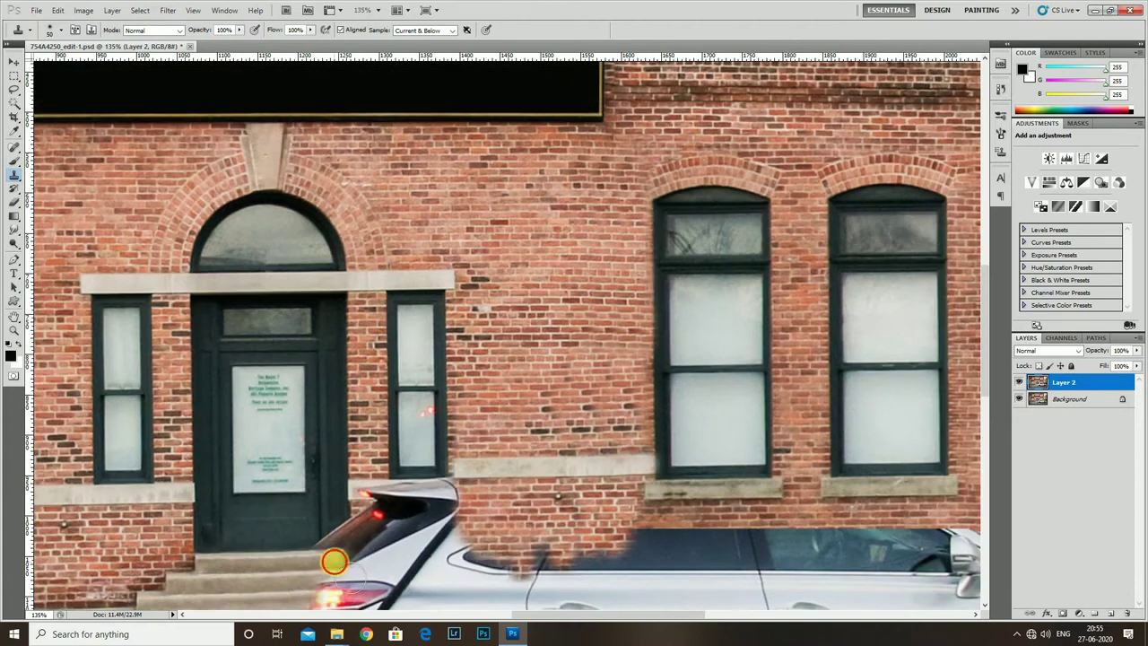
pyautogui.scroll(-1, 333, 561)
pyautogui.scroll(-1, 331, 565)
pyautogui.scroll(-1, 330, 569)
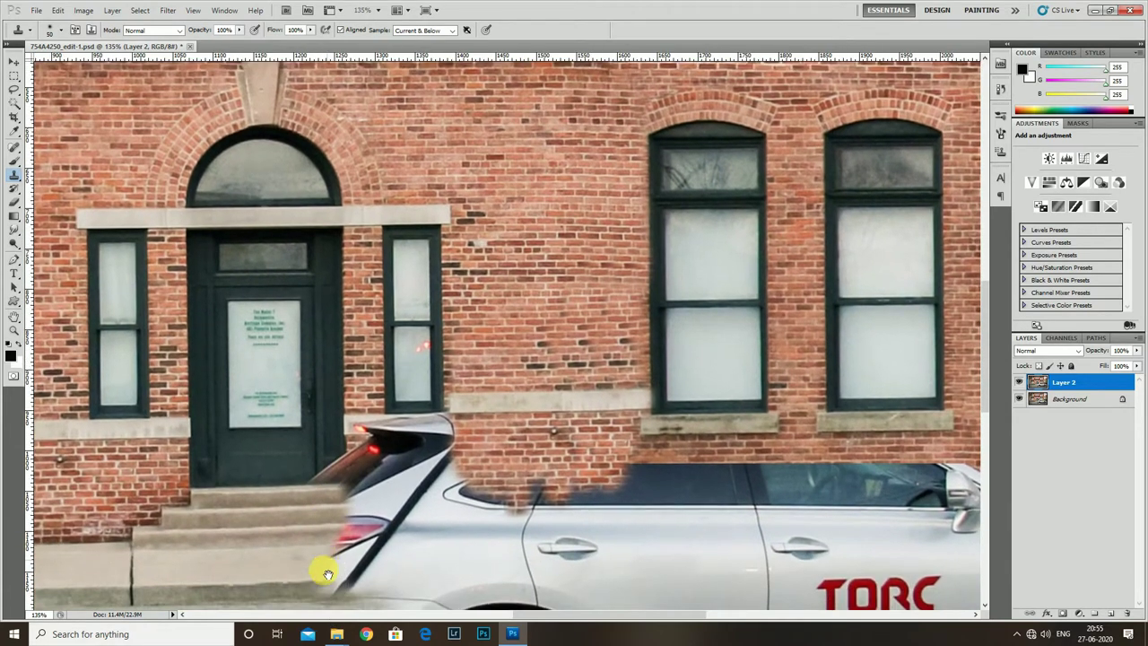
pyautogui.scroll(1, 325, 572)
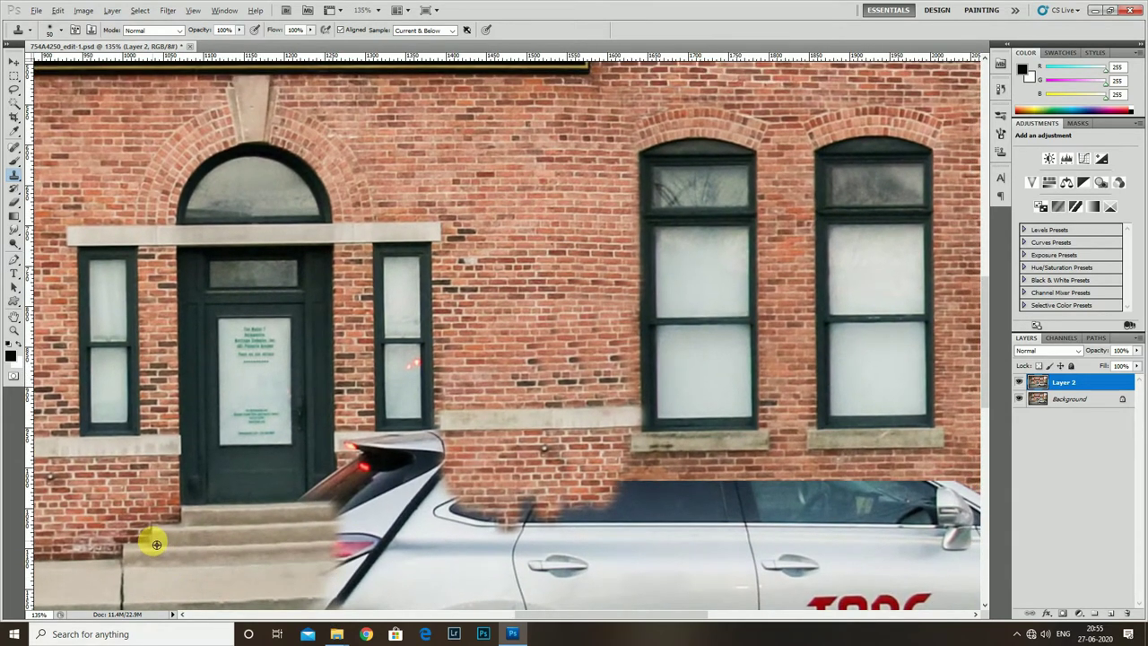
pyautogui.scroll(1, 256, 520)
pyautogui.scroll(1, 267, 493)
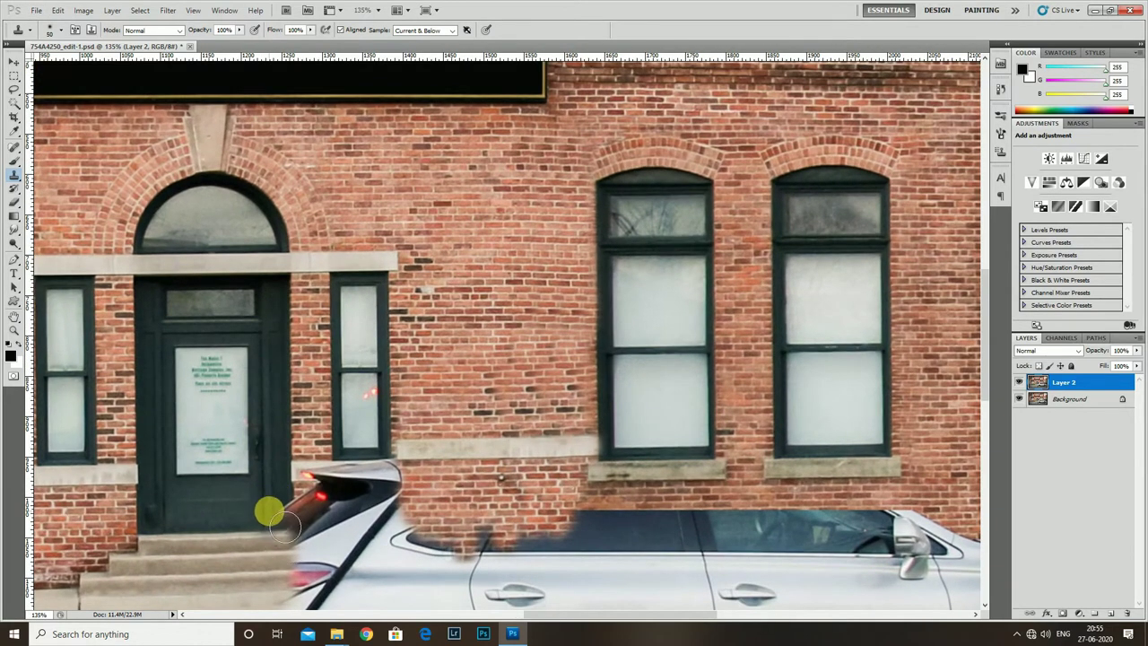
pyautogui.scroll(1, 283, 527)
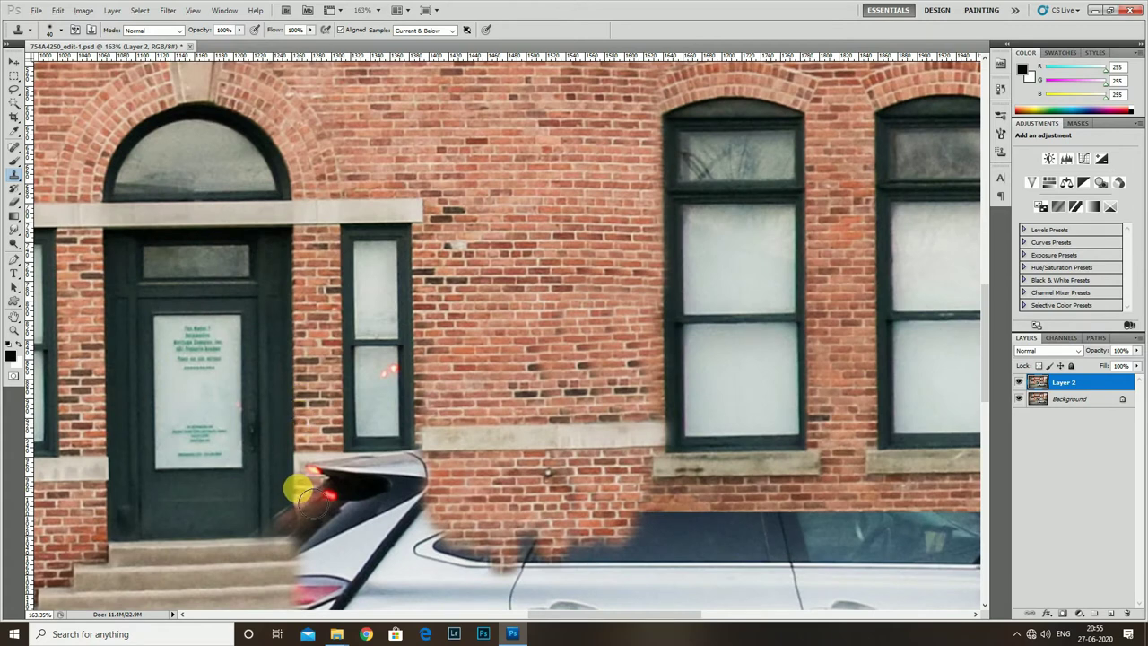
pyautogui.scroll(1, 303, 496)
pyautogui.scroll(1, 303, 496)
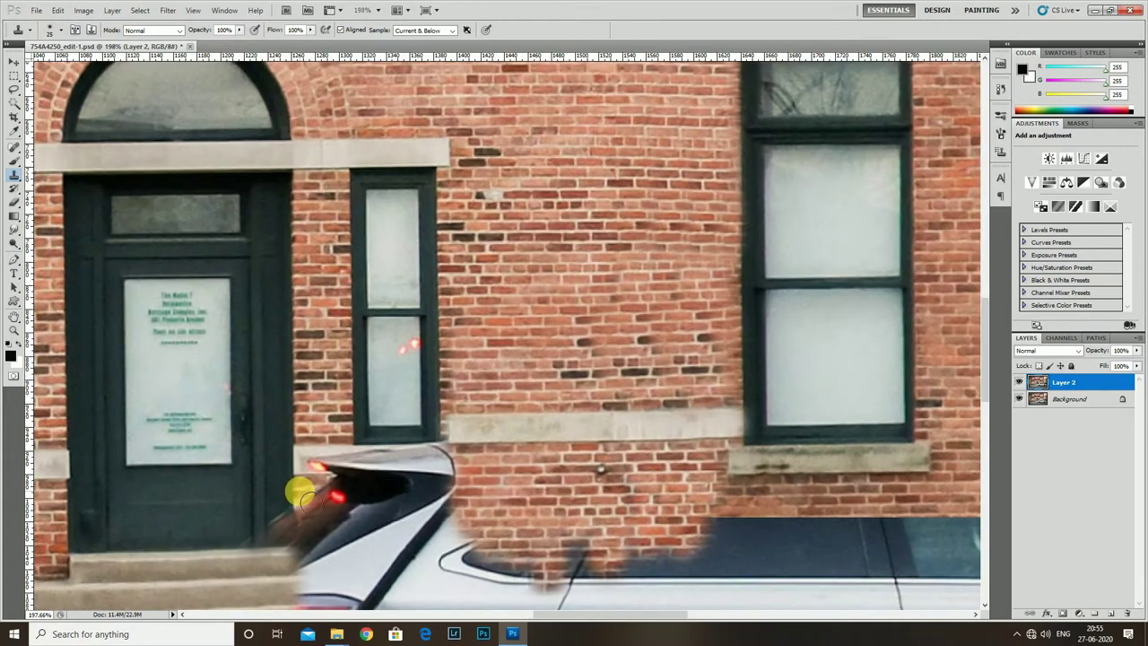
pyautogui.moveTo(284, 543)
pyautogui.mouseDown()
pyautogui.moveTo(316, 521)
pyautogui.moveTo(323, 481)
pyautogui.mouseUp()
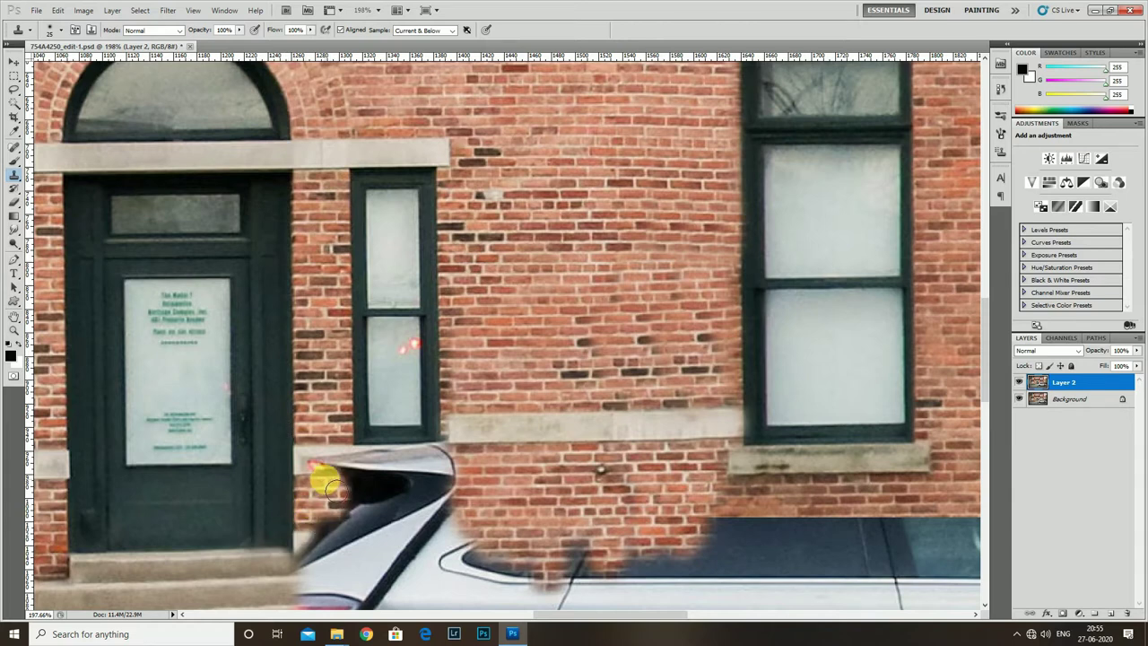
# Step: Cover the car's dark rear window with cloned brick
pyautogui.scroll(-1, 363, 471)
pyautogui.scroll(-2, 366, 469)
pyautogui.scroll(-1, 366, 469)
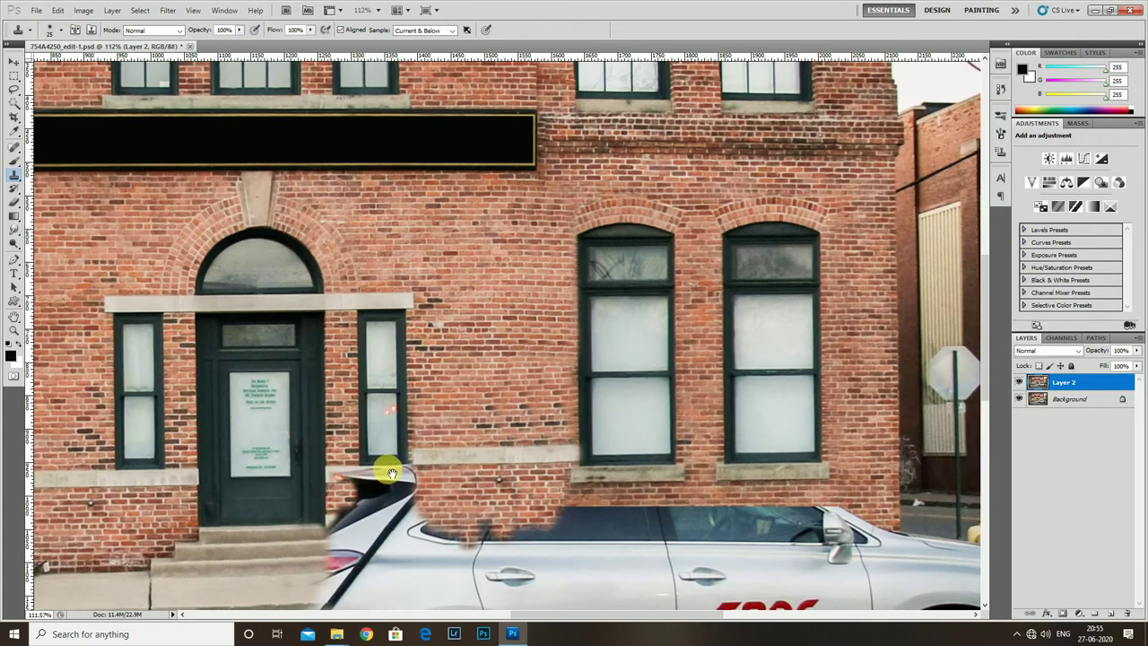
pyautogui.scroll(1, 404, 473)
pyautogui.scroll(1, 418, 474)
pyautogui.scroll(1, 449, 476)
pyautogui.scroll(2, 453, 489)
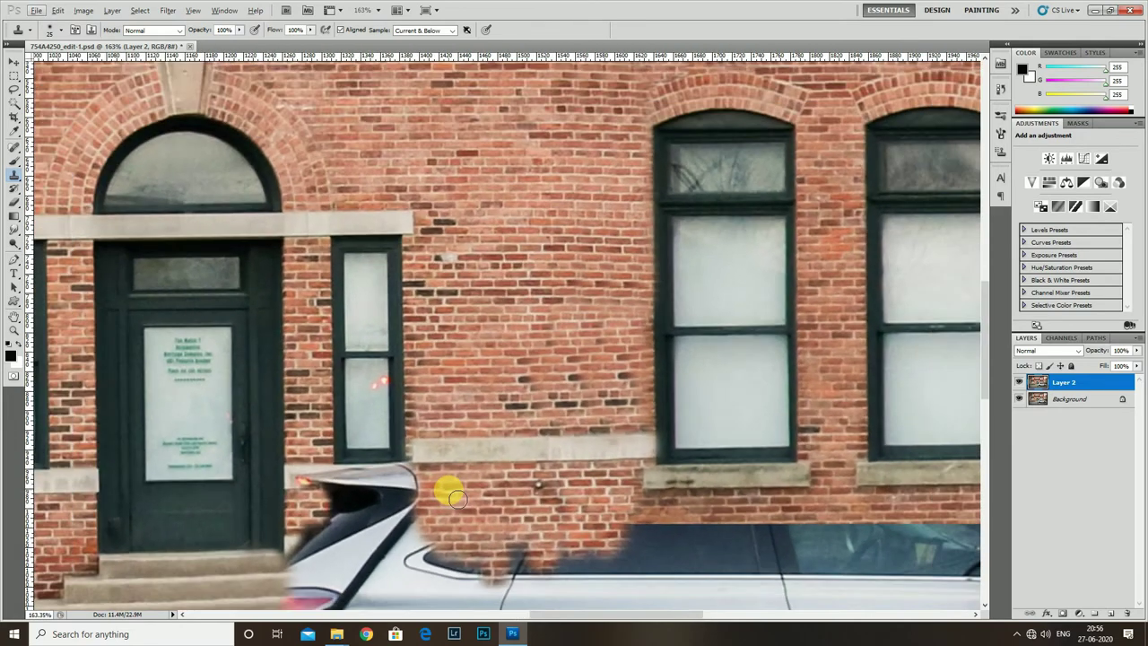
pyautogui.scroll(-3, 456, 498)
pyautogui.scroll(3, 443, 479)
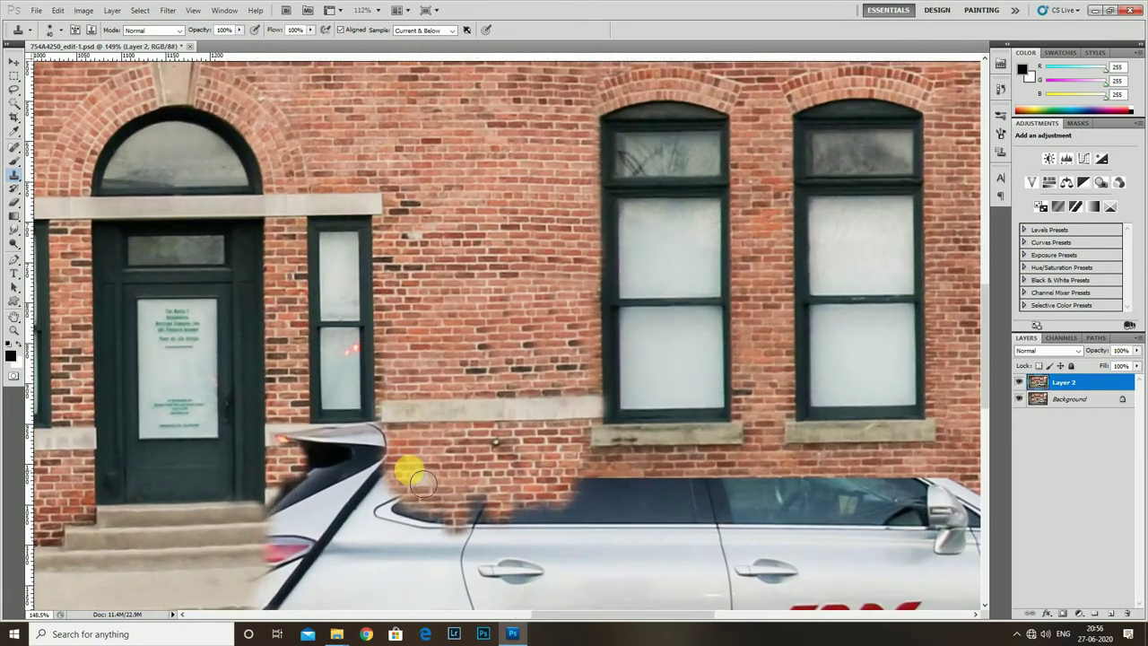
pyautogui.scroll(1, 421, 484)
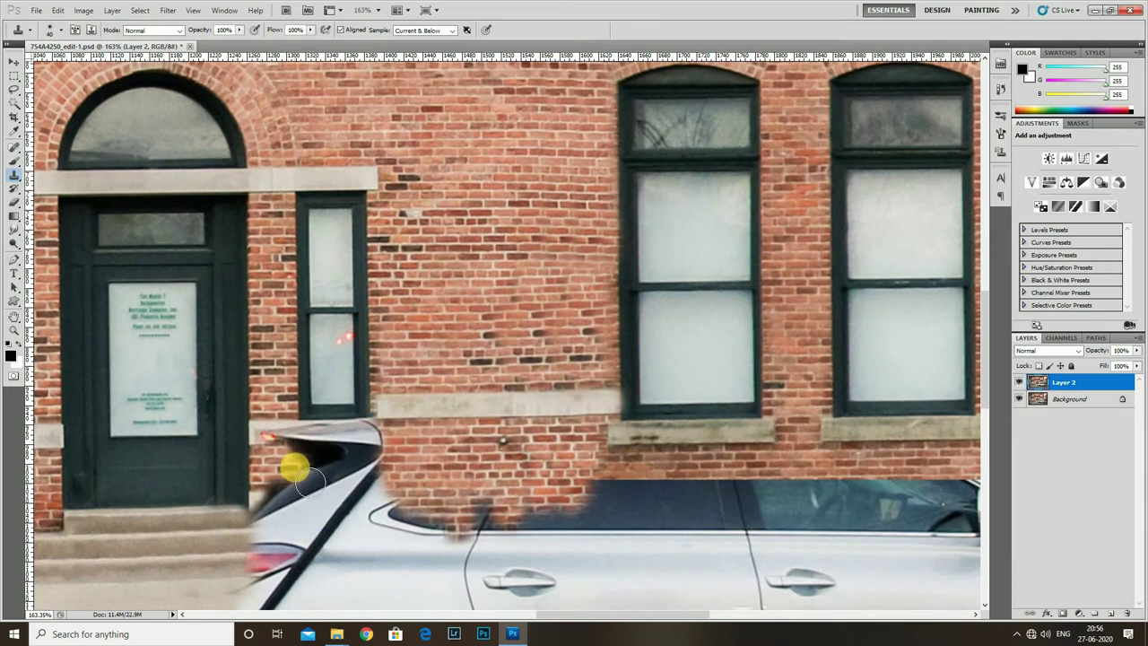
pyautogui.moveTo(307, 479)
pyautogui.mouseDown()
pyautogui.moveTo(385, 483)
pyautogui.moveTo(309, 498)
pyautogui.moveTo(417, 486)
pyautogui.moveTo(384, 493)
pyautogui.moveTo(376, 436)
pyautogui.moveTo(353, 451)
pyautogui.moveTo(317, 436)
pyautogui.moveTo(296, 448)
pyautogui.mouseUp()
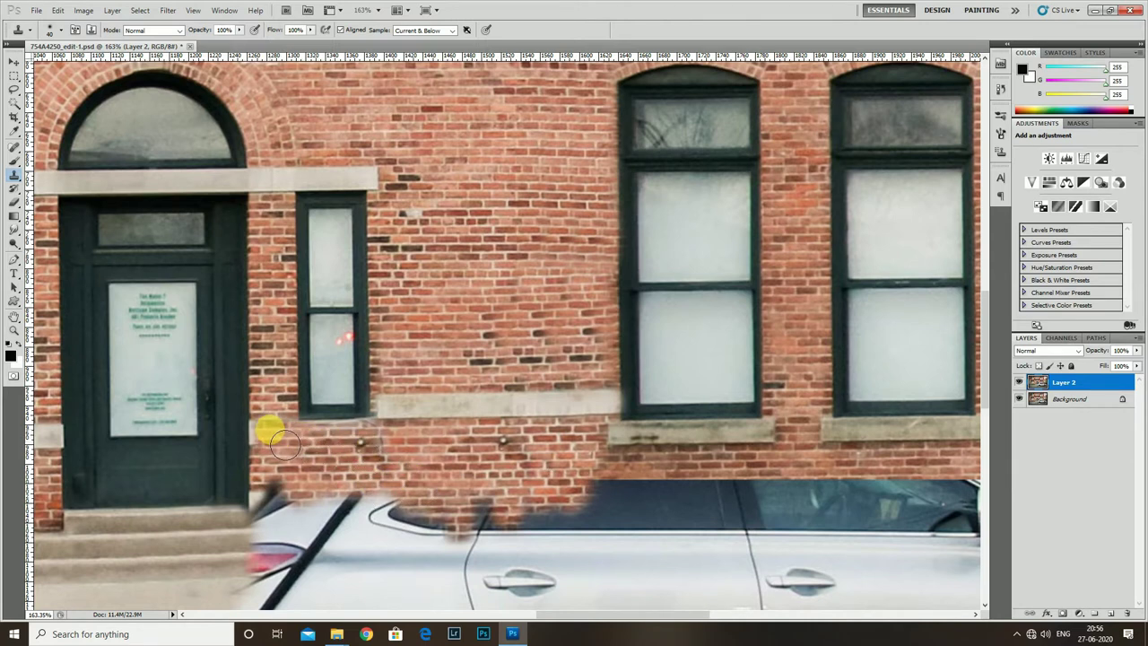
# Step: Patch brick below the window sill, hiding the stray stone sill fragment
pyautogui.moveTo(263, 450)
pyautogui.mouseDown()
pyautogui.moveTo(353, 425)
pyautogui.moveTo(262, 426)
pyautogui.mouseUp()
pyautogui.scroll(1, 295, 430)
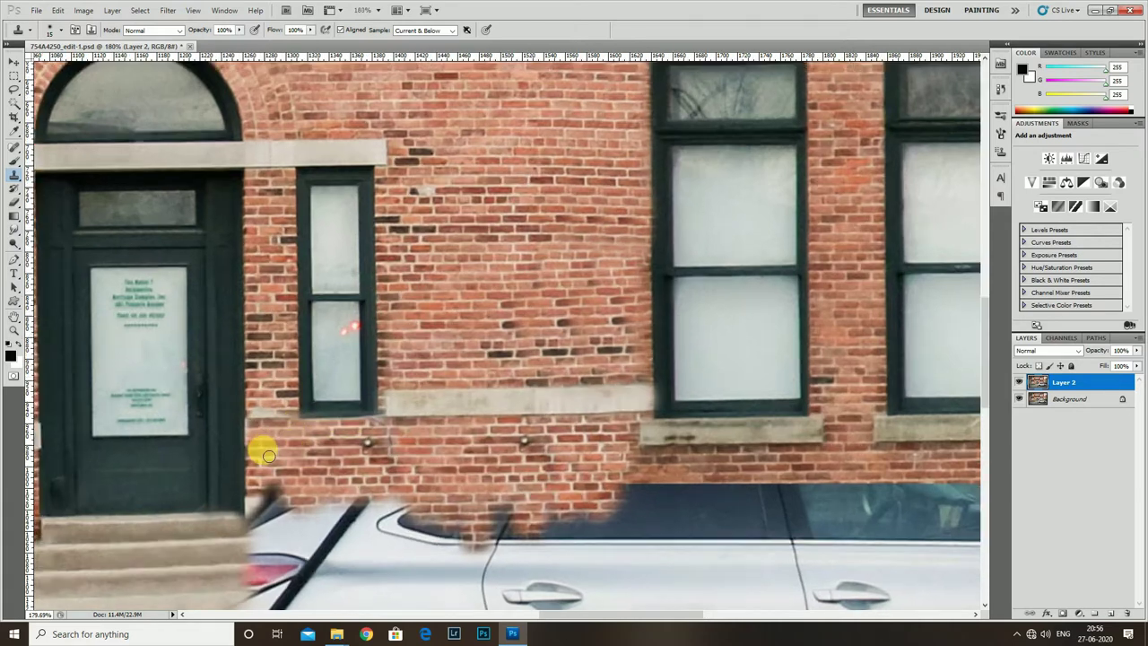
pyautogui.scroll(-2, 271, 424)
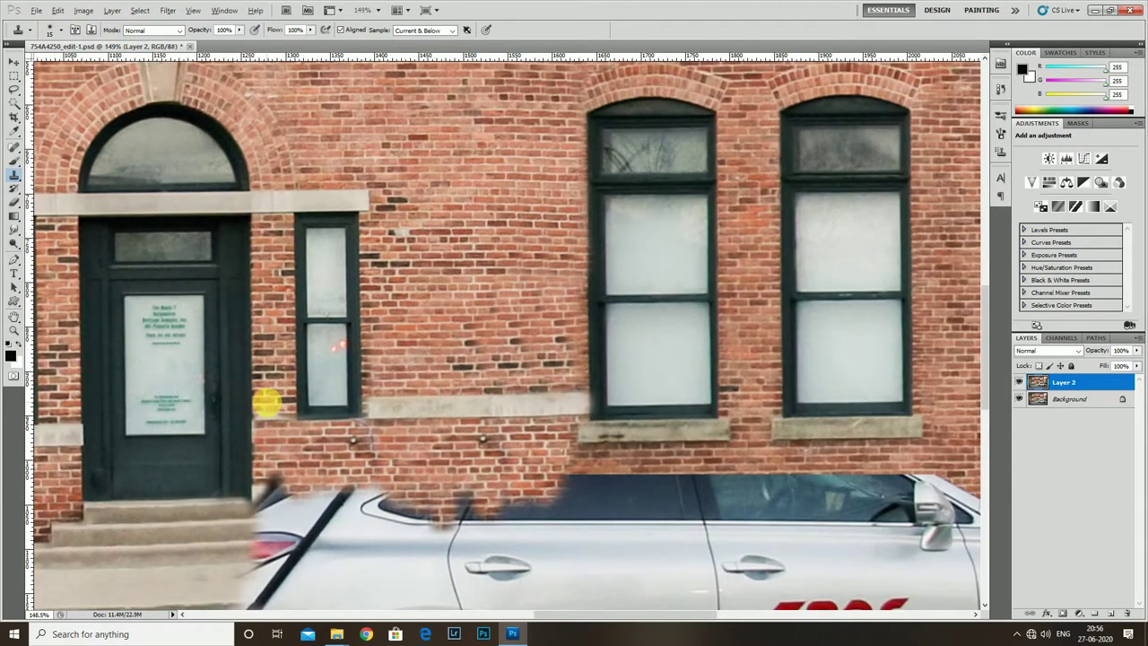
pyautogui.scroll(1, 277, 413)
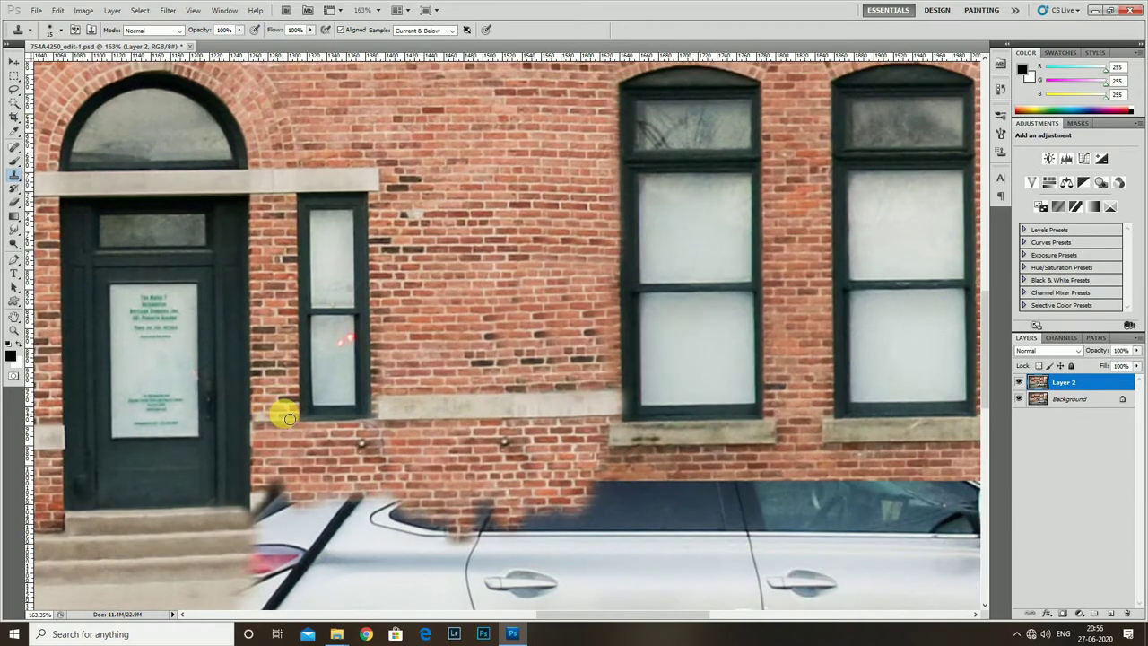
pyautogui.scroll(-4, 260, 420)
pyautogui.scroll(-4, 341, 474)
# Step: Trace a pen path around the clear strip left of the car and copy it to Layer 3
pyautogui.scroll(-4, 400, 440)
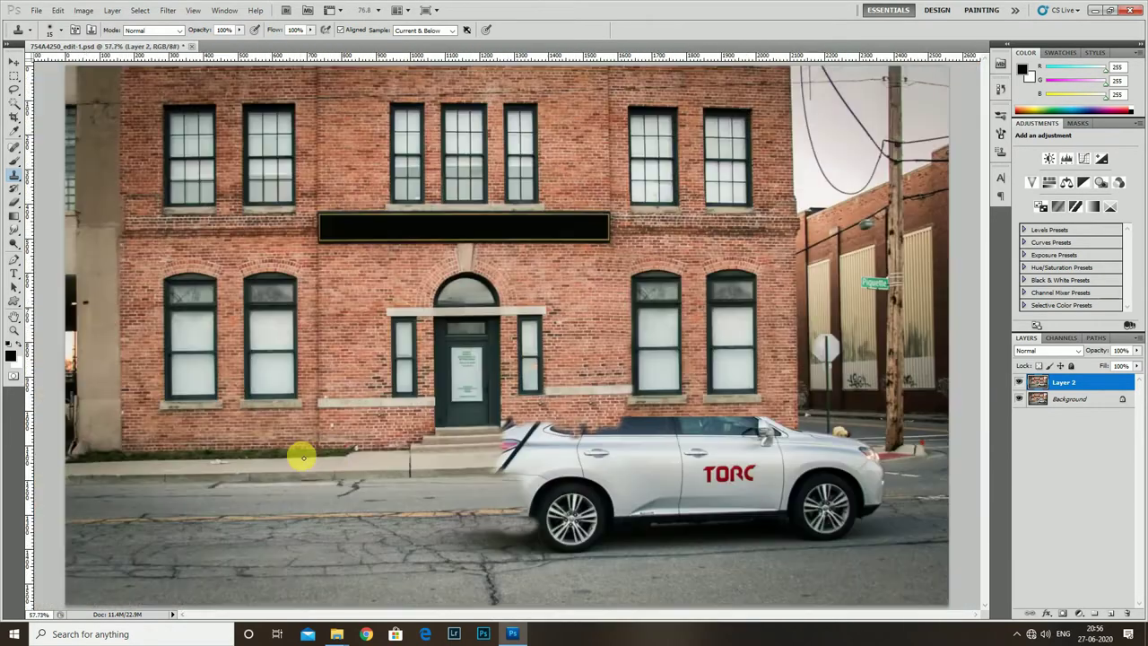
pyautogui.scroll(-2, 302, 457)
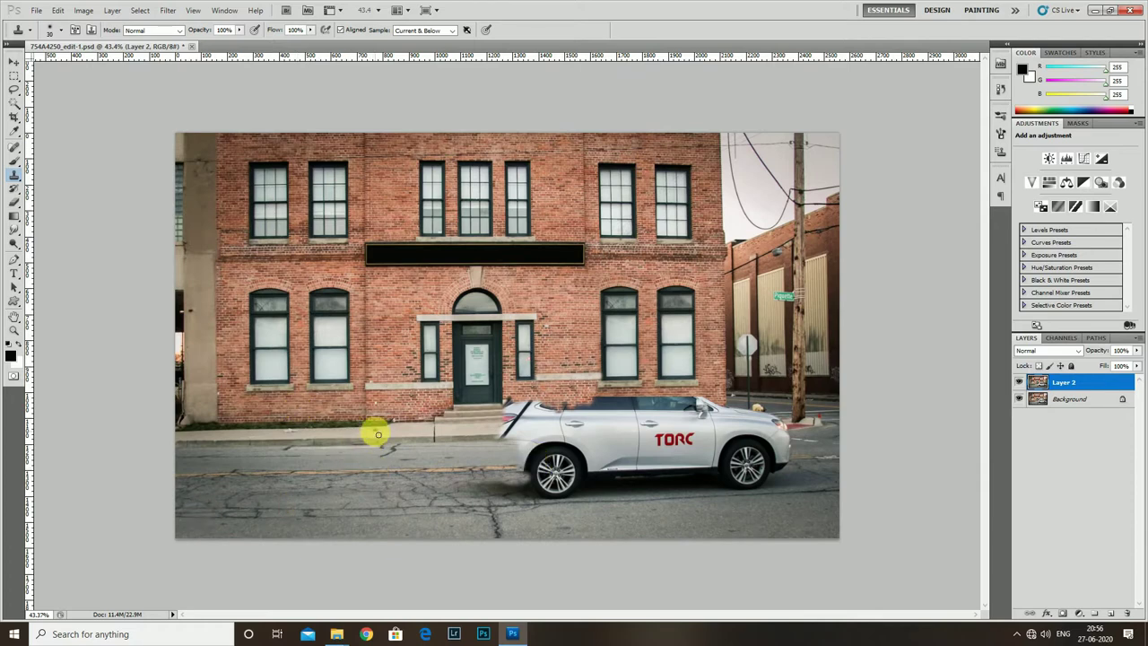
pyautogui.press('p')
pyautogui.scroll(4, 236, 422)
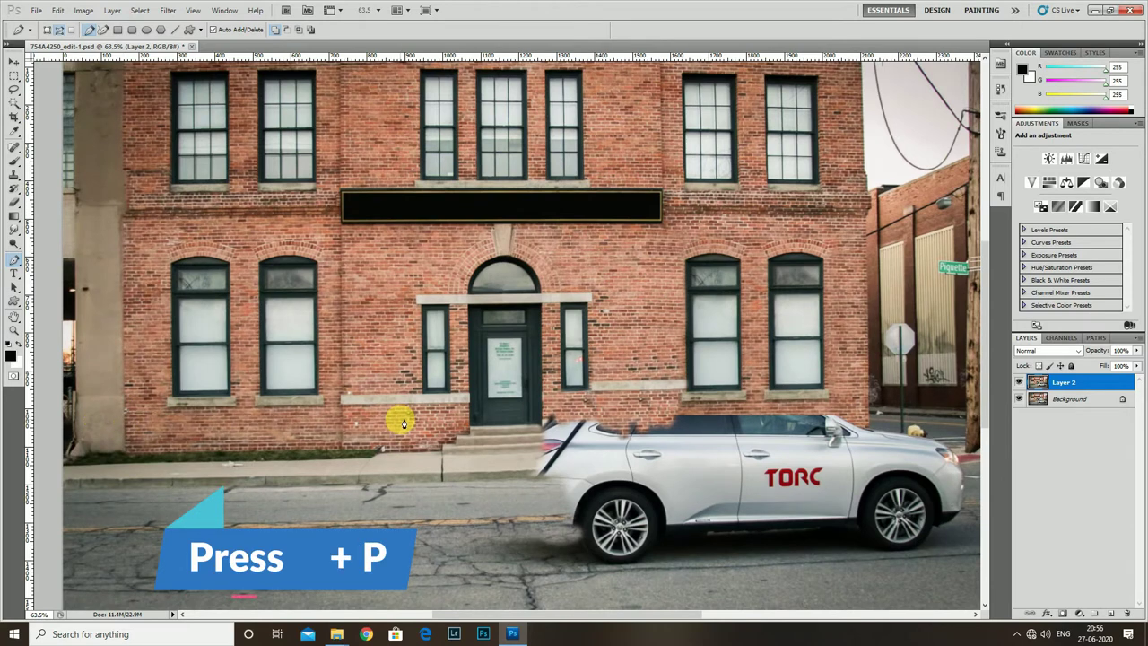
pyautogui.scroll(1, 355, 403)
pyautogui.scroll(1, 431, 403)
pyautogui.scroll(1, 448, 408)
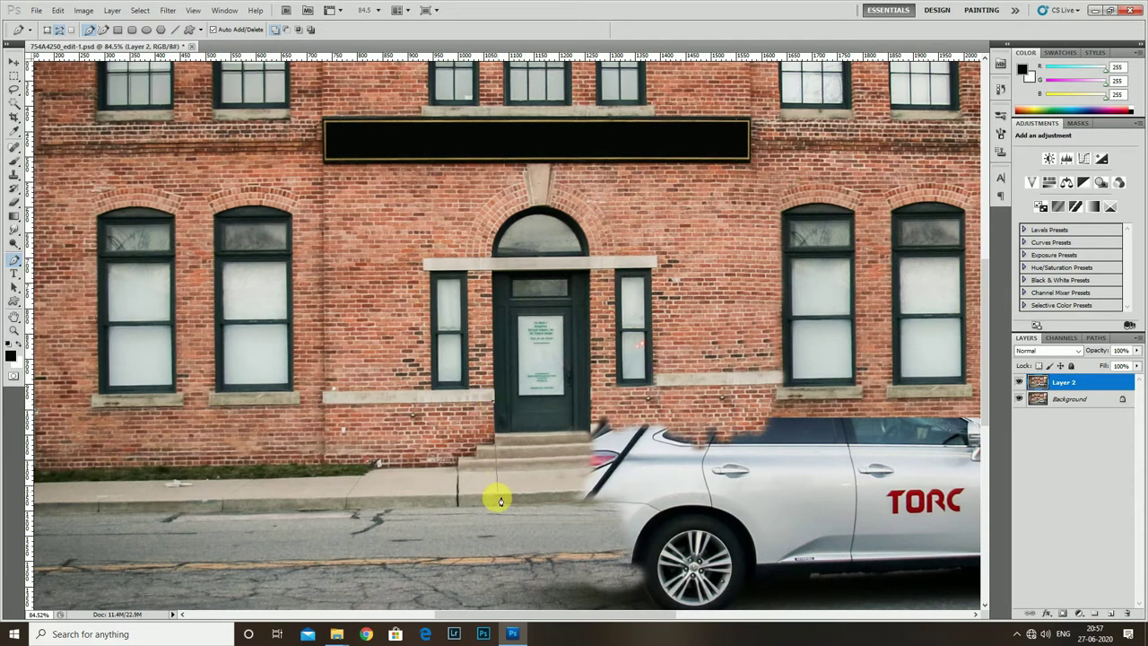
pyautogui.scroll(-5, 493, 500)
pyautogui.scroll(2, 457, 542)
pyautogui.scroll(1, 448, 565)
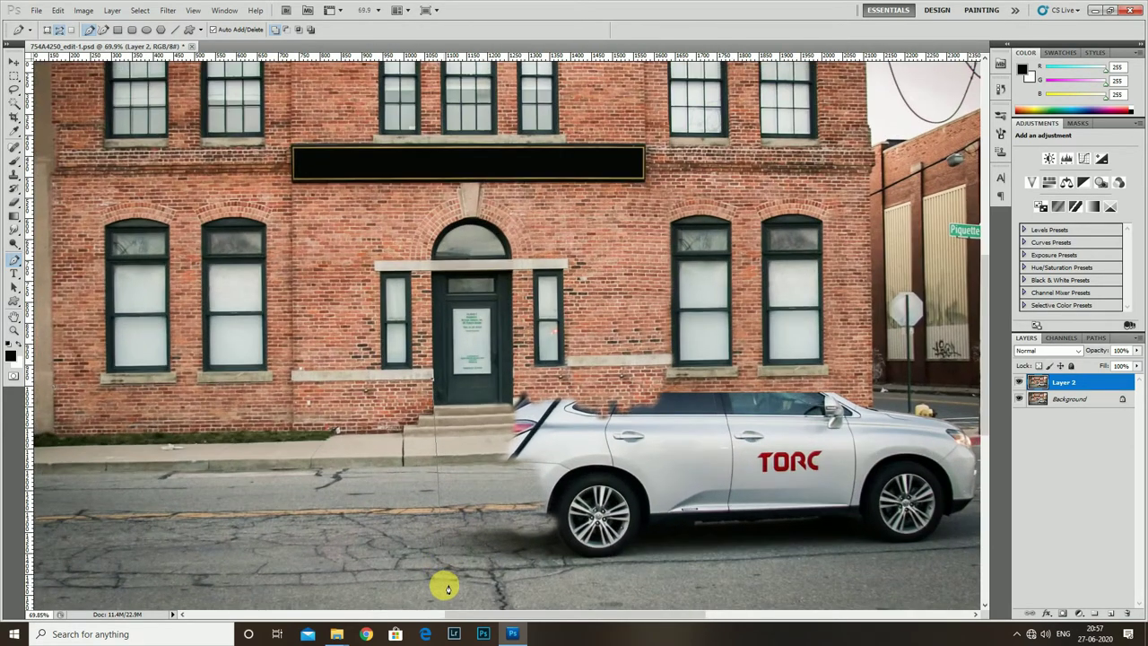
pyautogui.scroll(-2, 448, 591)
pyautogui.scroll(1, 110, 587)
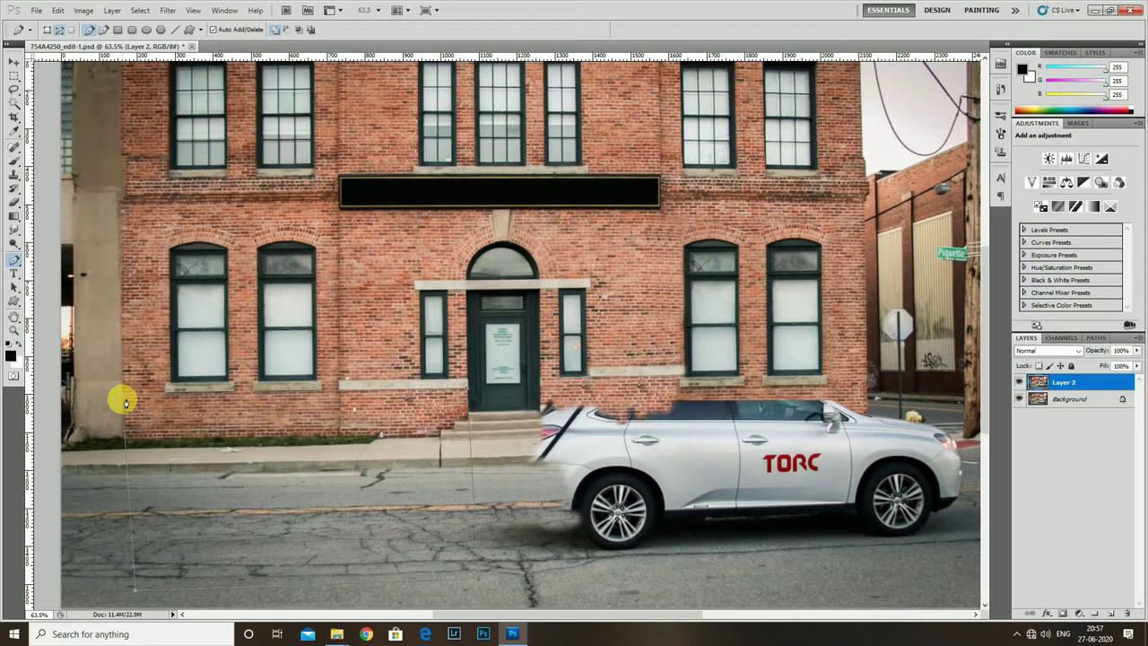
pyautogui.scroll(-1, 124, 399)
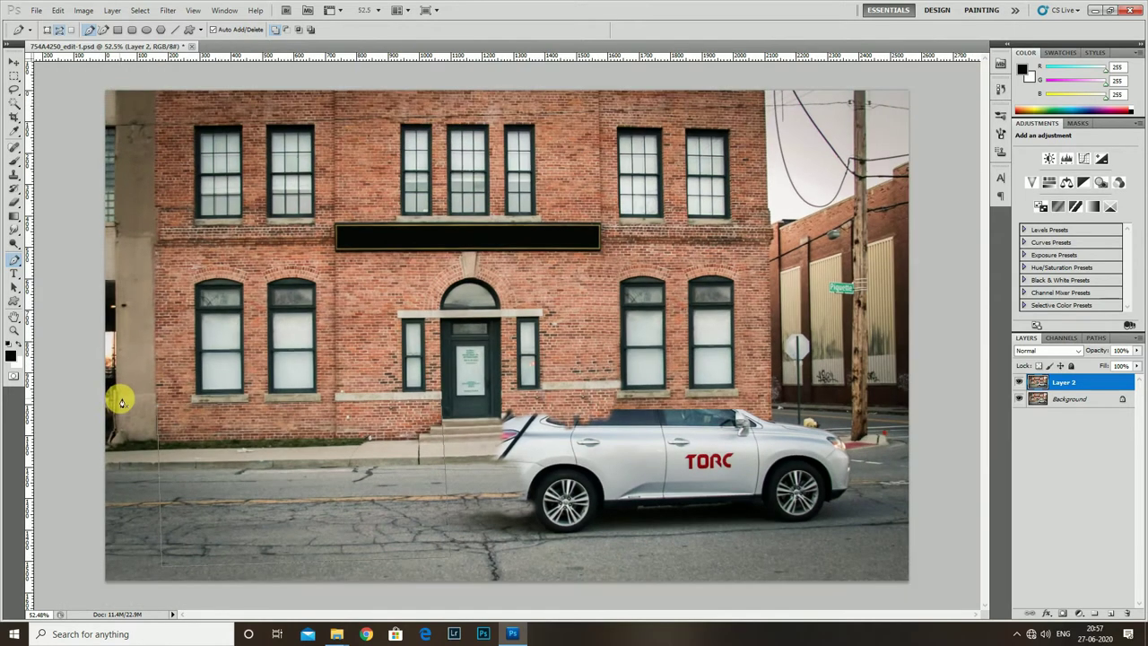
pyautogui.hotkey('ctrl', 'Return')
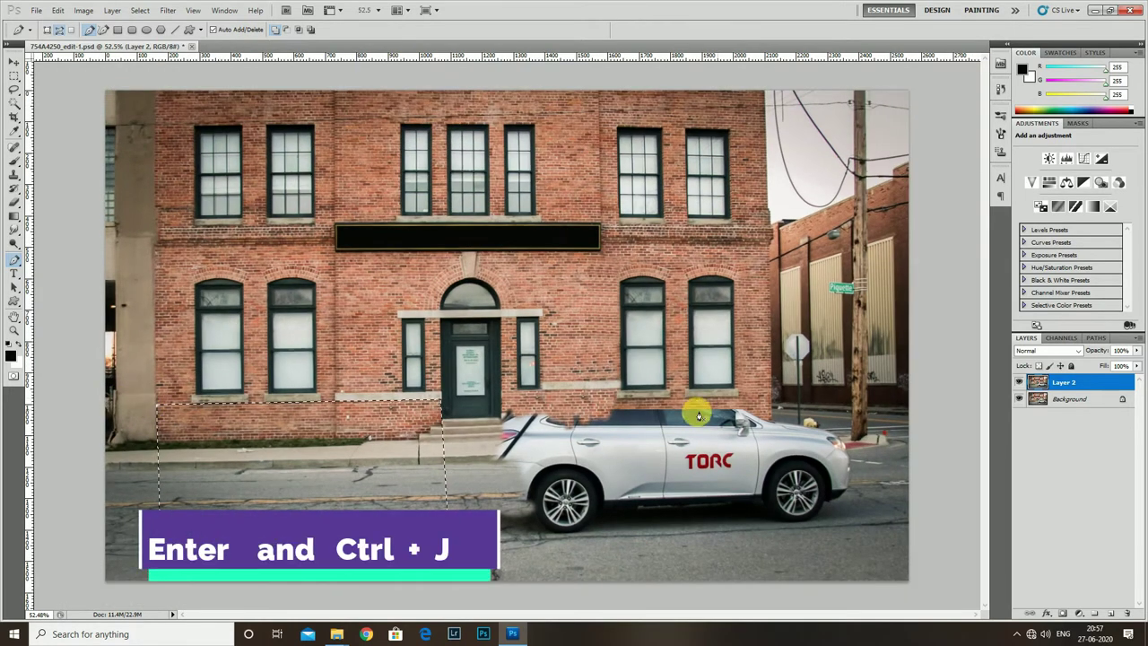
pyautogui.hotkey('ctrl', 'j')
# Step: Move Layer 3's strip right over the car's rear and flip it horizontally
pyautogui.press('v')
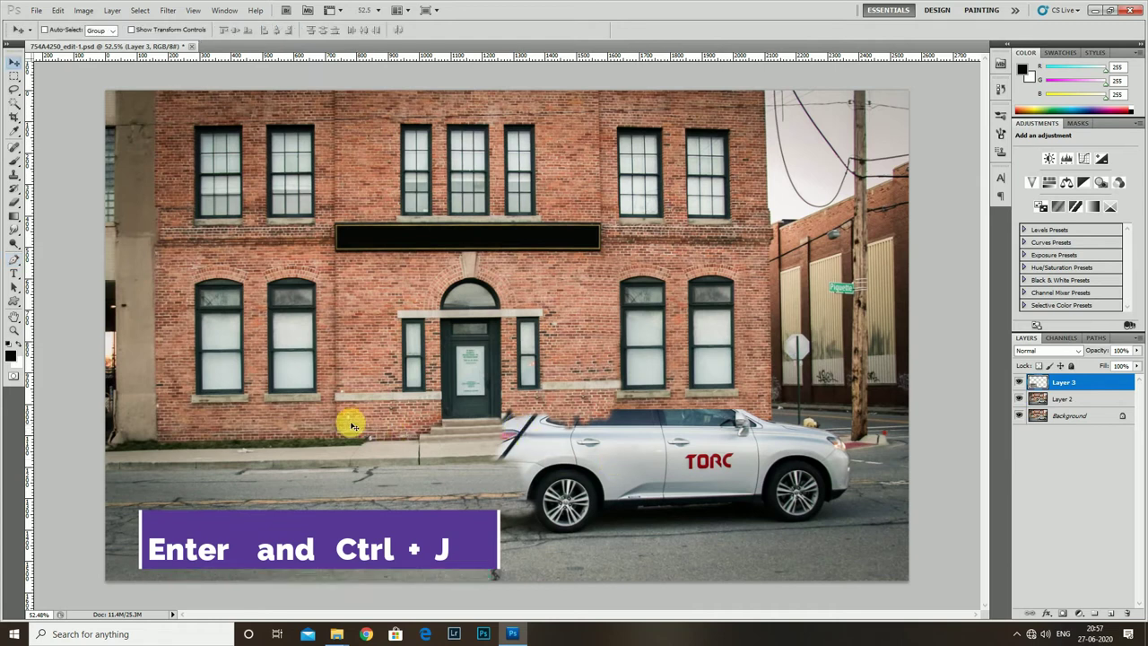
pyautogui.moveTo(328, 423); pyautogui.dragTo(717, 420)
pyautogui.hotkey('ctrl', 't')
pyautogui.rightClick(671, 453)
pyautogui.click(744, 428)
pyautogui.hotkey('ctrl', '+')
pyautogui.hscroll(3, 746, 437)
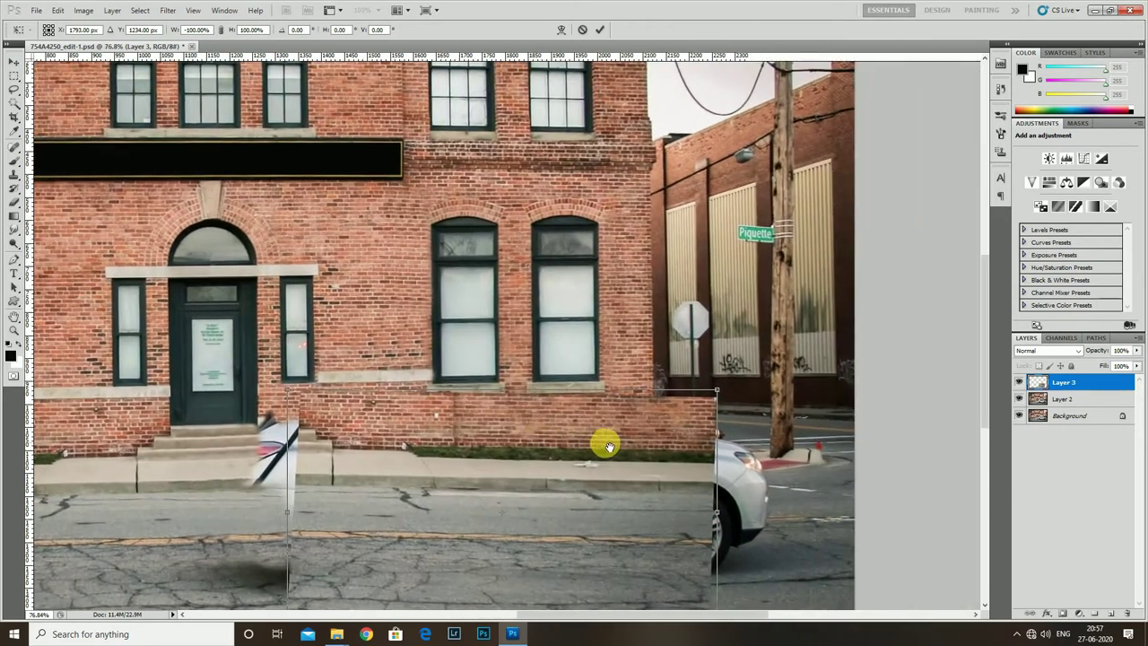
pyautogui.scroll(1, 718, 461)
# Step: Rotate and nudge the flipped strip to continue the street, commit it, and lower its opacity
pyautogui.moveTo(728, 517)
pyautogui.mouseDown()
pyautogui.moveTo(733, 487)
pyautogui.moveTo(615, 505)
pyautogui.moveTo(583, 494)
pyautogui.mouseUp()
pyautogui.scroll(1, 717, 502)
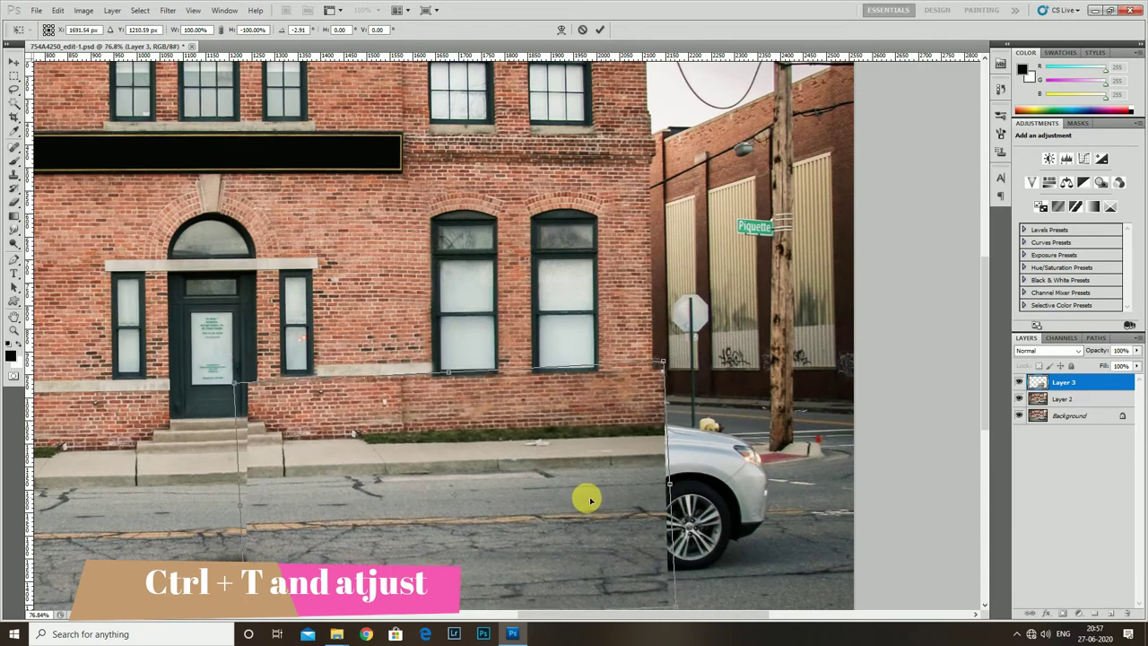
pyautogui.moveTo(679, 471); pyautogui.dragTo(686, 487)
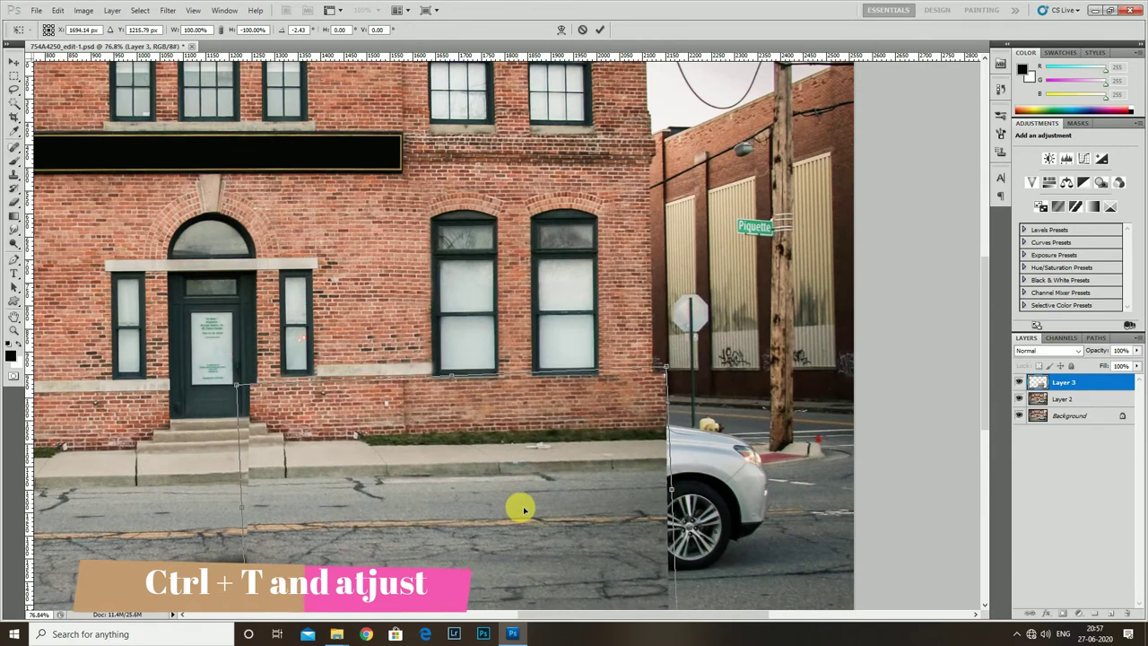
pyautogui.moveTo(520, 505); pyautogui.dragTo(528, 513)
pyautogui.scroll(1, 659, 417)
pyautogui.scroll(1, 668, 408)
pyautogui.scroll(1, 681, 404)
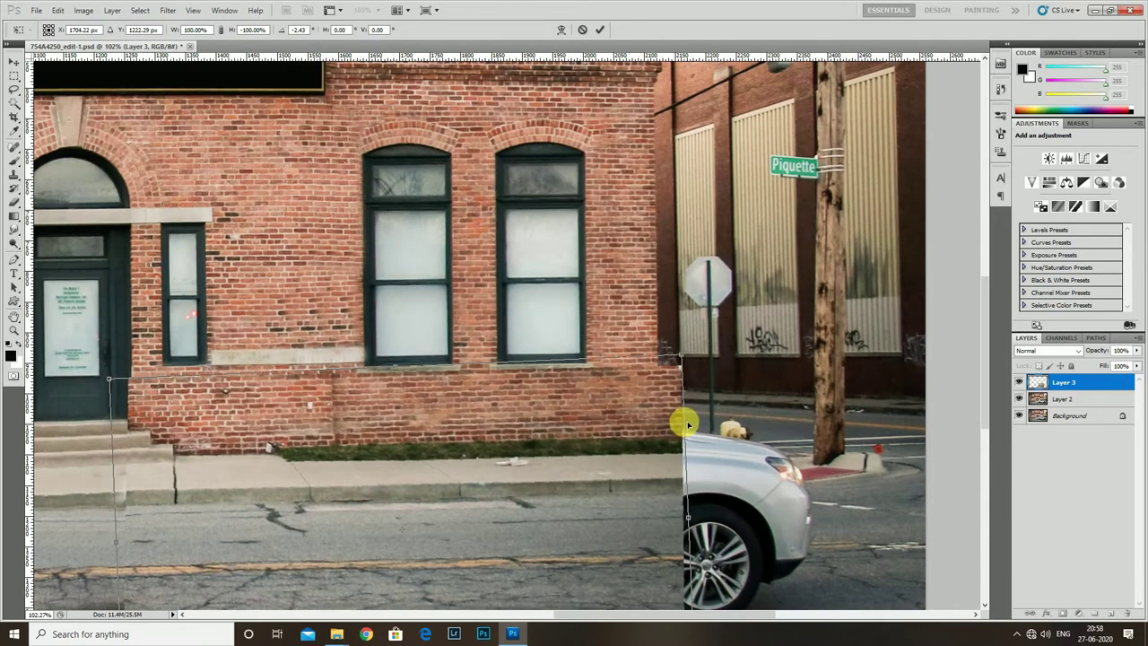
pyautogui.moveTo(681, 415); pyautogui.dragTo(687, 421)
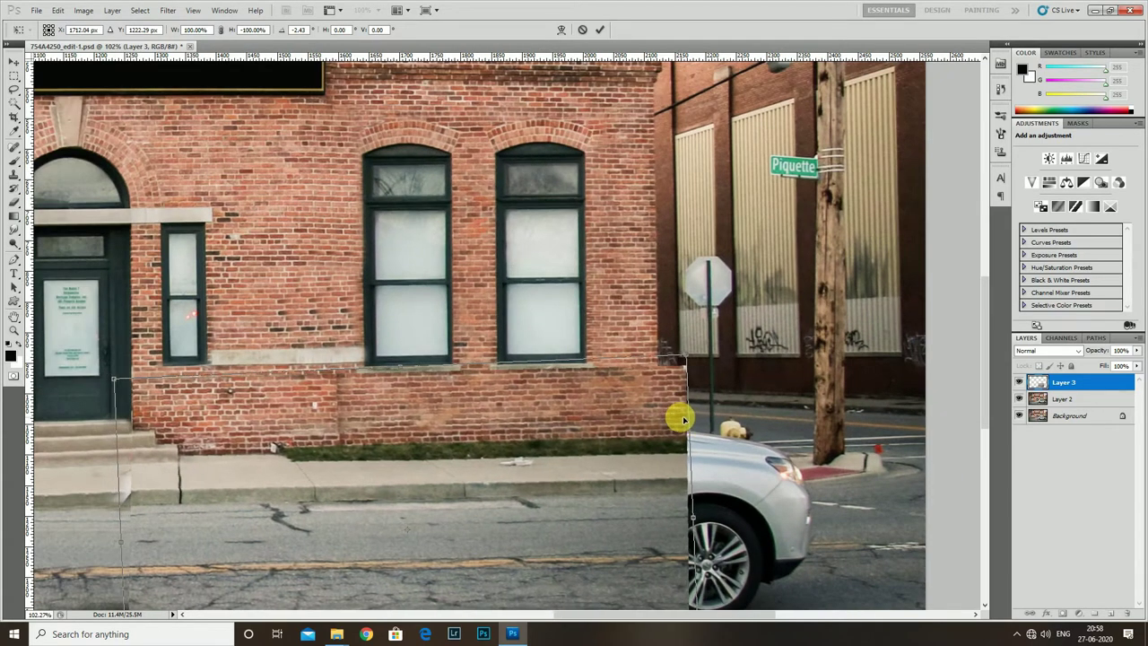
pyautogui.scroll(1, 681, 419)
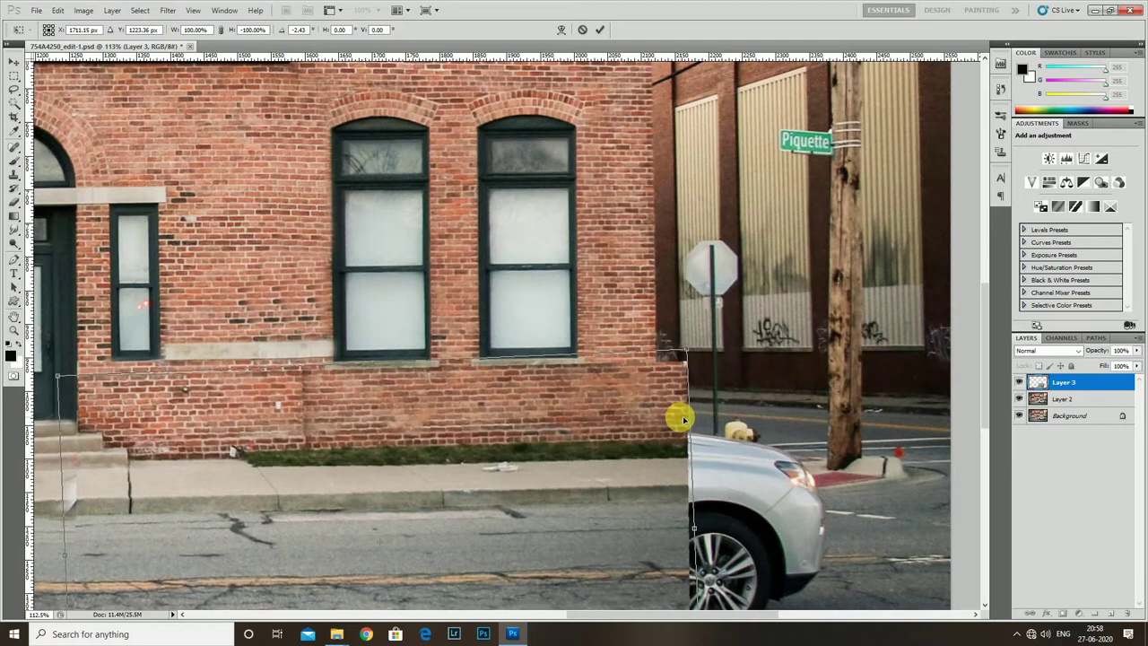
pyautogui.press('Return')
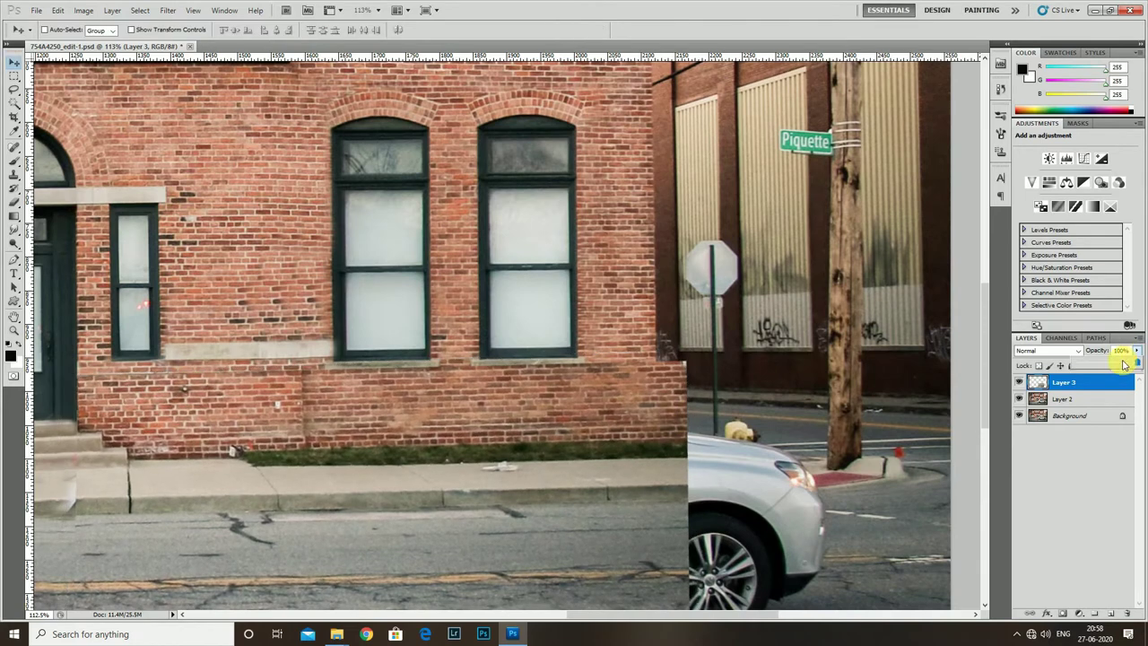
pyautogui.moveTo(1124, 363); pyautogui.dragTo(1112, 363)
# Step: Nudge the 57%-opacity patch slightly up and left so brick rows and curb line up
pyautogui.hotkey('ctrl', 't')
pyautogui.scroll(3, 807, 413)
pyautogui.scroll(2, 712, 412)
pyautogui.scroll(-2, 707, 409)
pyautogui.hscroll(-3, 681, 439)
pyautogui.hscroll(-1, 683, 438)
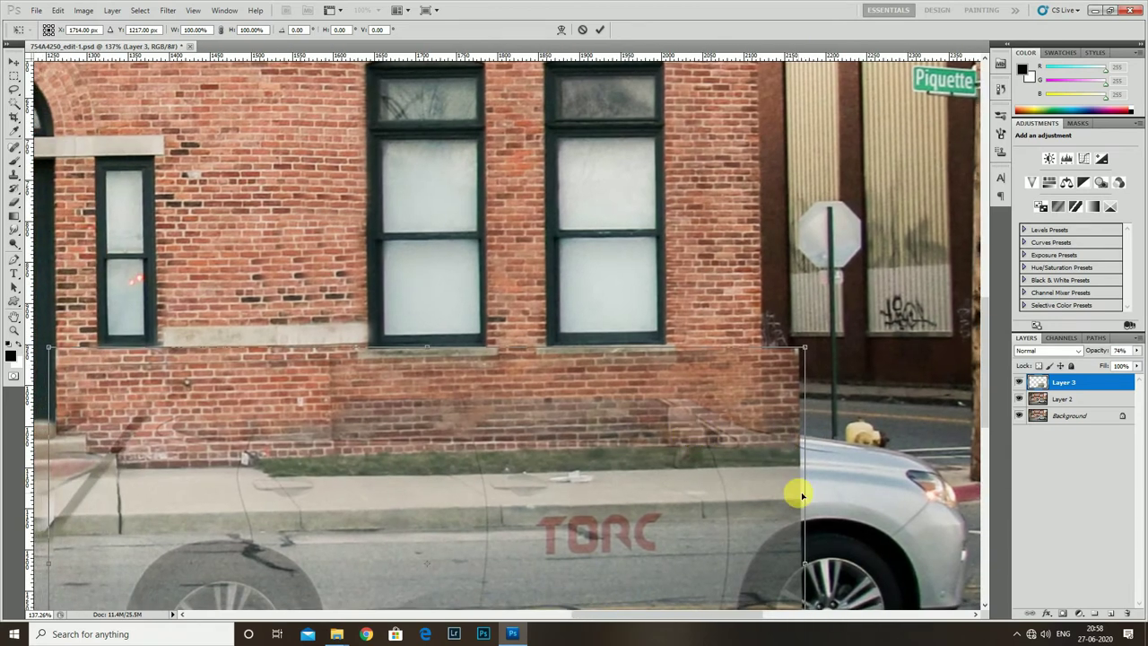
pyautogui.scroll(-1, 801, 502)
pyautogui.scroll(-1, 798, 484)
pyautogui.scroll(-1, 797, 466)
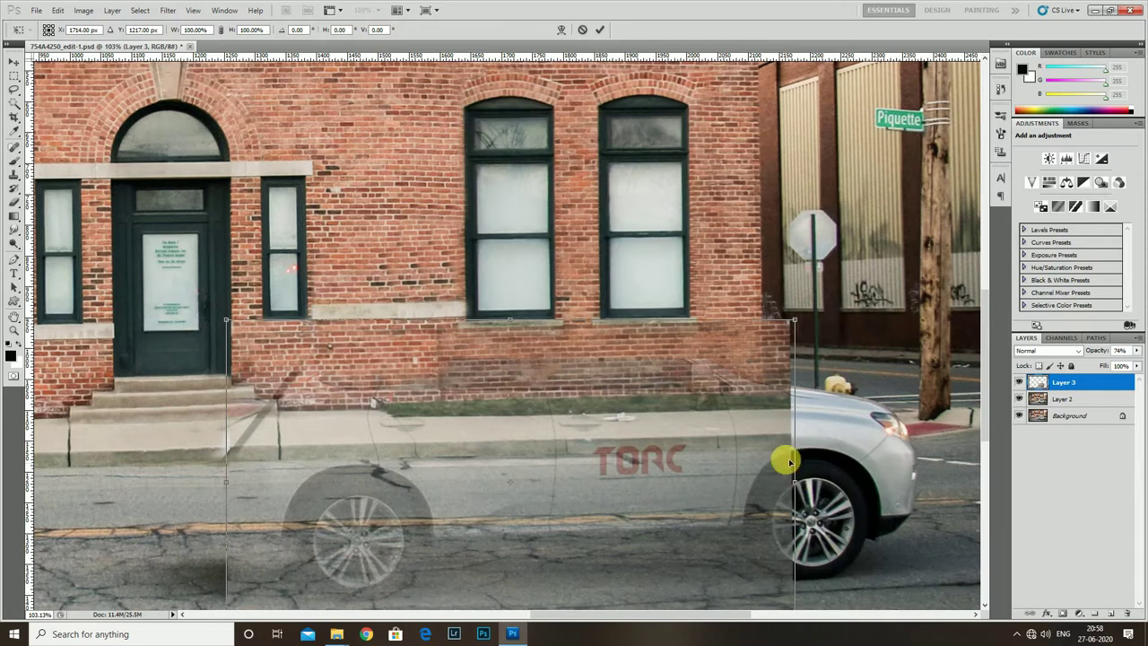
pyautogui.scroll(1, 607, 399)
pyautogui.scroll(1, 425, 371)
pyautogui.moveTo(427, 376); pyautogui.dragTo(423, 366)
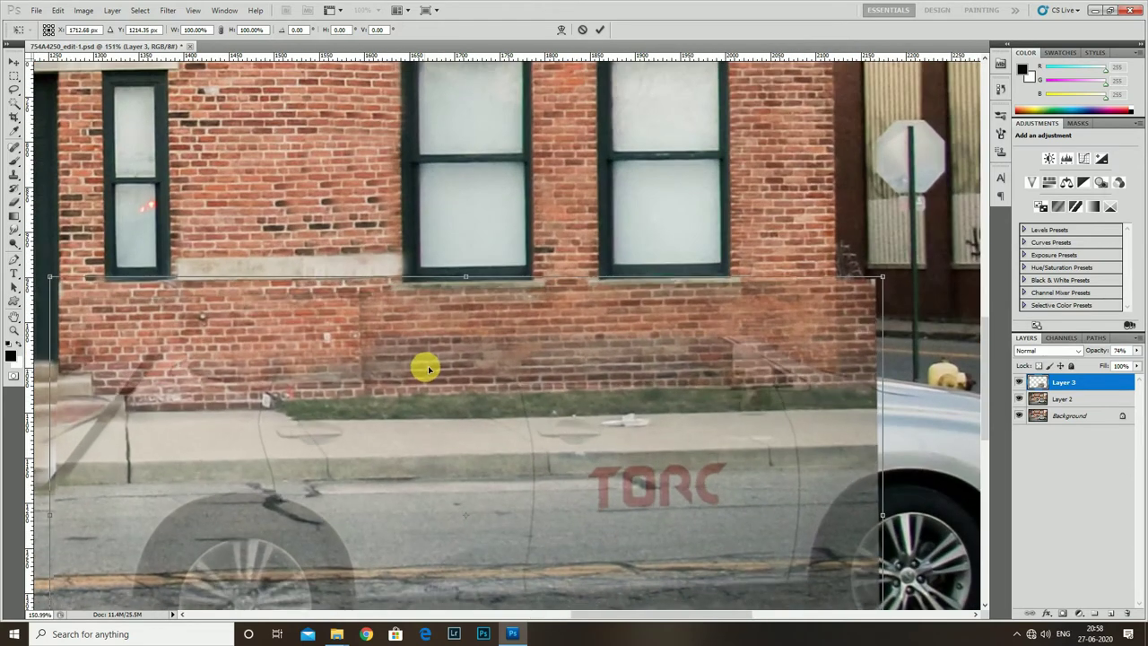
pyautogui.scroll(1, 469, 362)
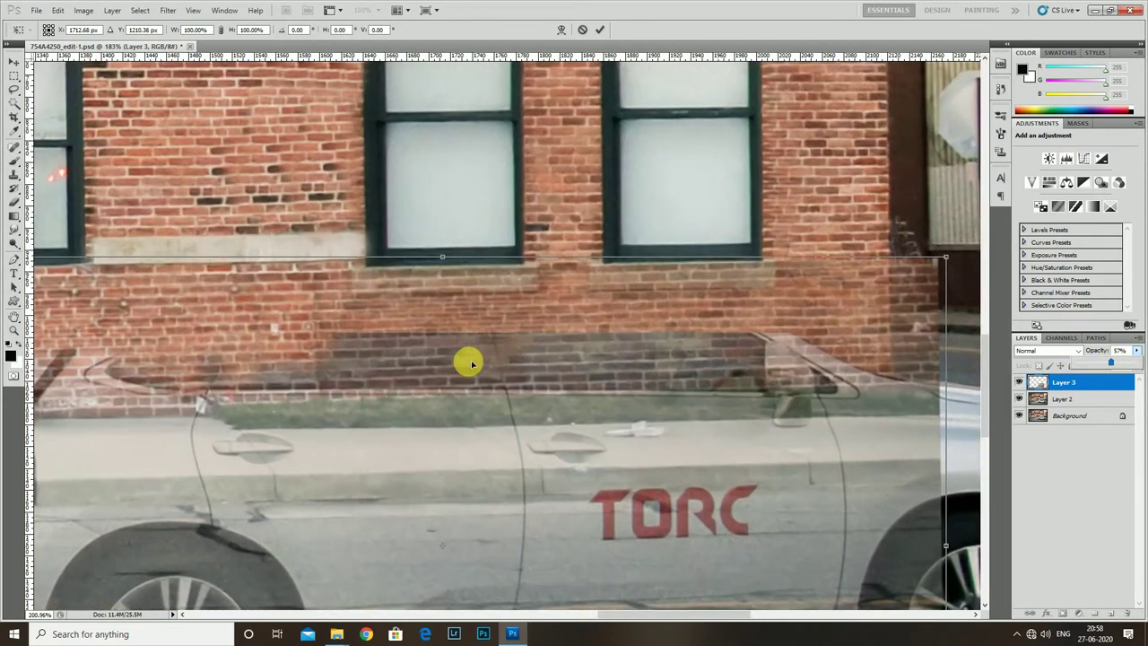
pyautogui.moveTo(418, 359); pyautogui.dragTo(417, 355)
# Step: Commit the patch and select its overhang near the signpost with a pen path
pyautogui.press('Return')
pyautogui.press('p')
pyautogui.scroll(-1, 417, 354)
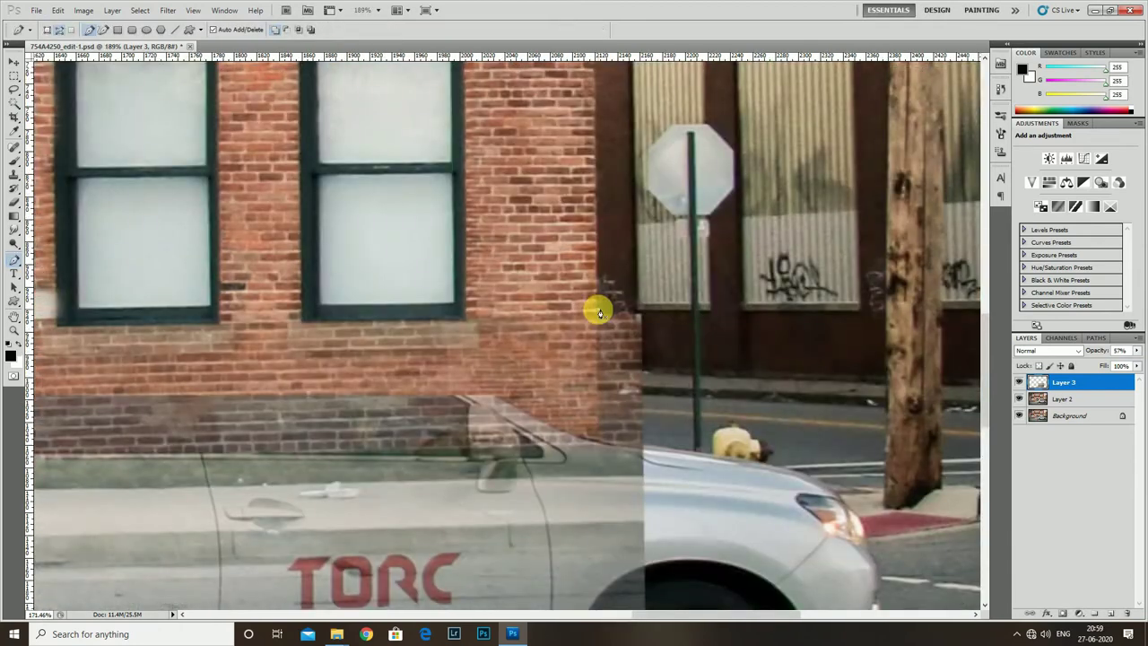
pyautogui.scroll(-1, 597, 308)
pyautogui.scroll(-1, 569, 264)
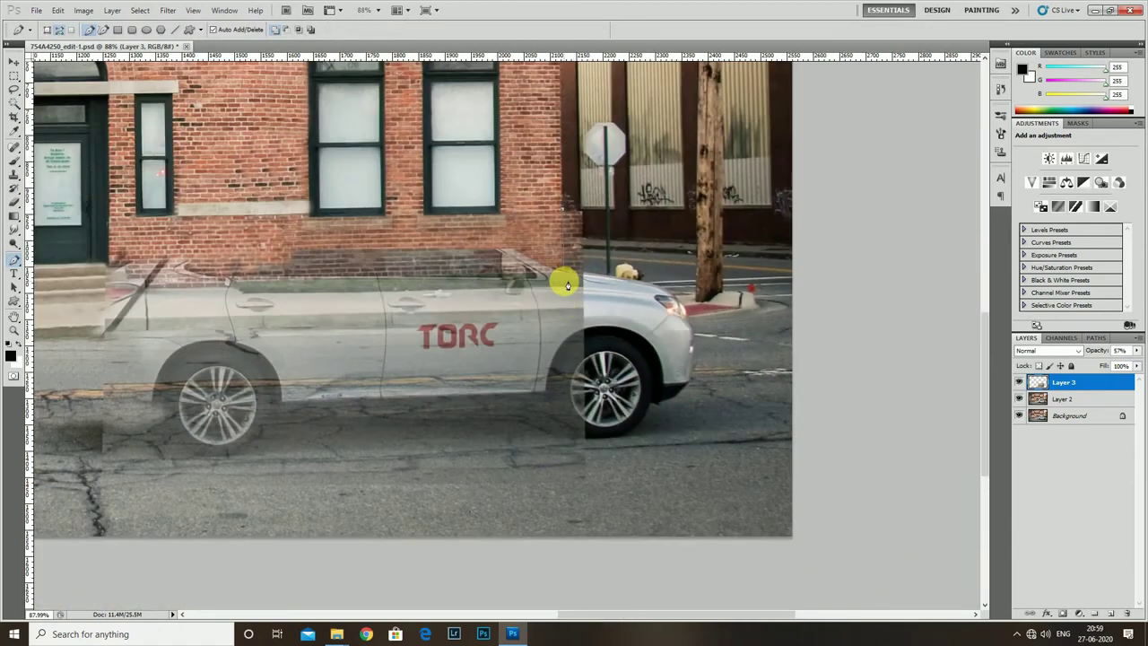
pyautogui.scroll(1, 566, 285)
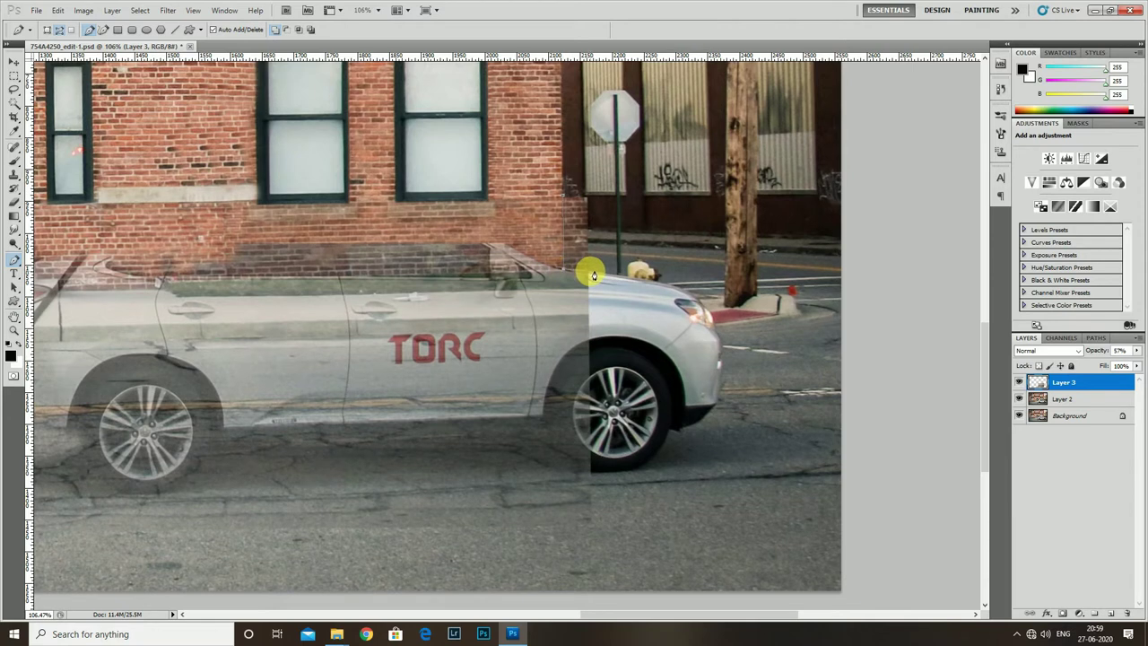
pyautogui.click(590, 186)
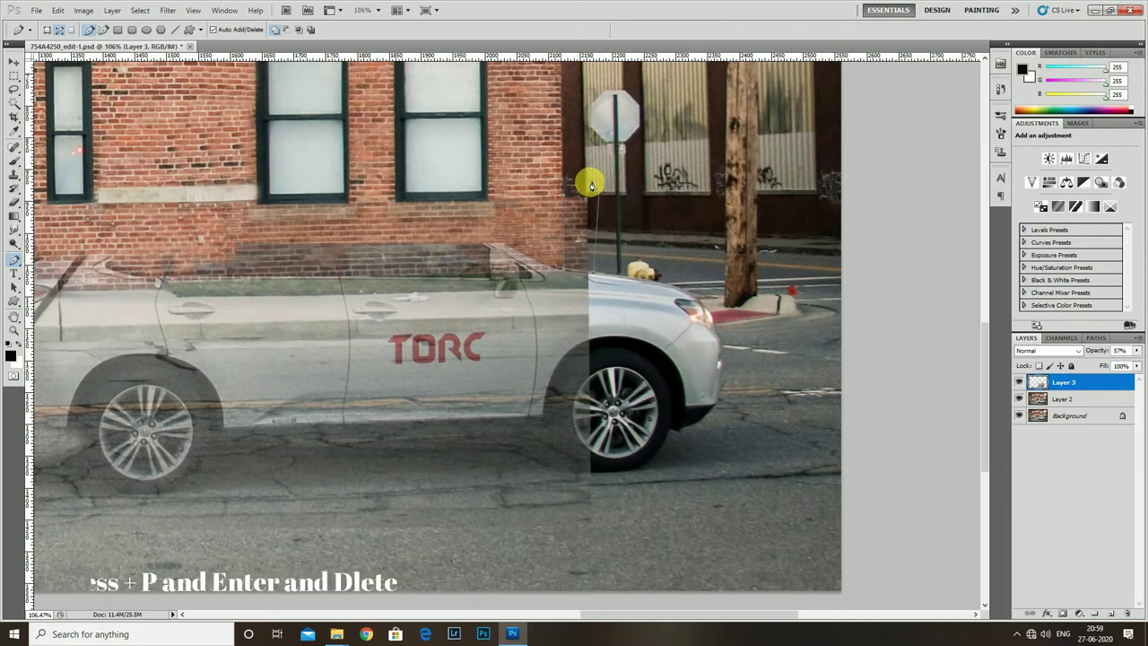
pyautogui.hotkey('ctrl', 'Return')
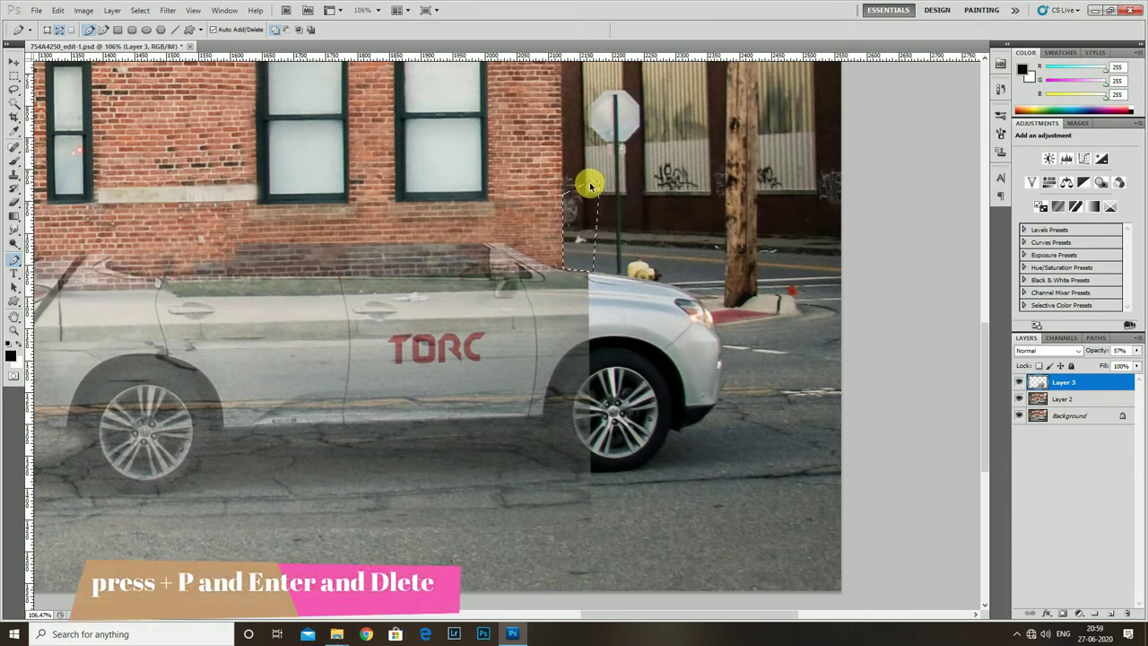
pyautogui.hotkey('ctrl', '0')
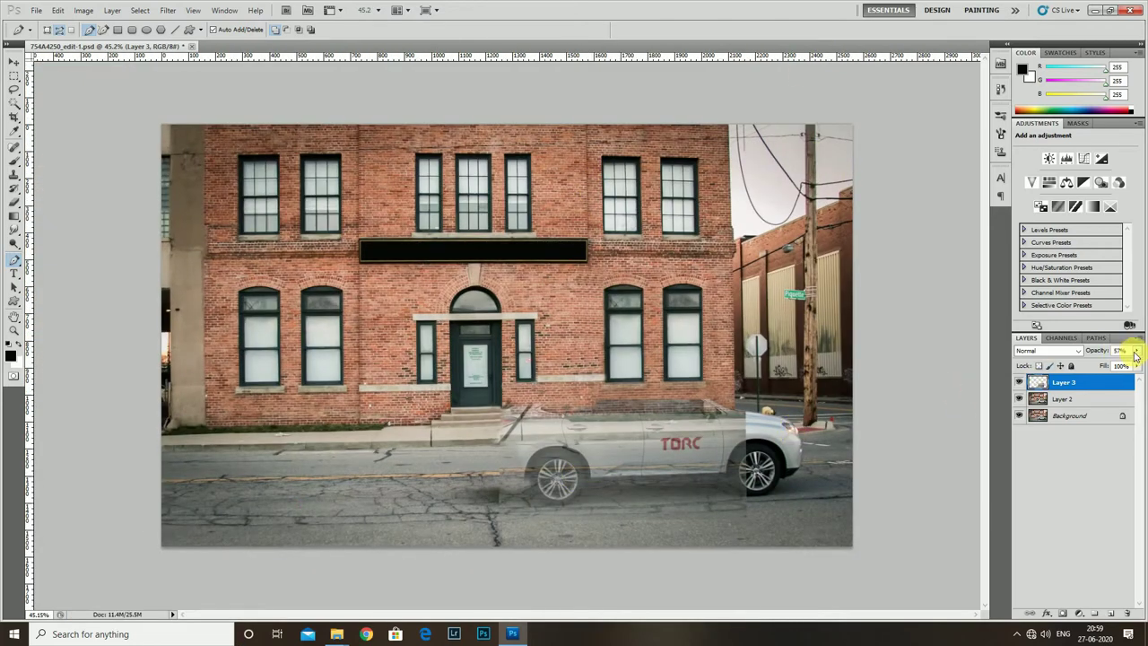
# Step: Stretch the patch's top-right and top-left corners so the brick rows align
pyautogui.moveTo(1135, 355); pyautogui.dragTo(1146, 357)
pyautogui.scroll(3, 654, 433)
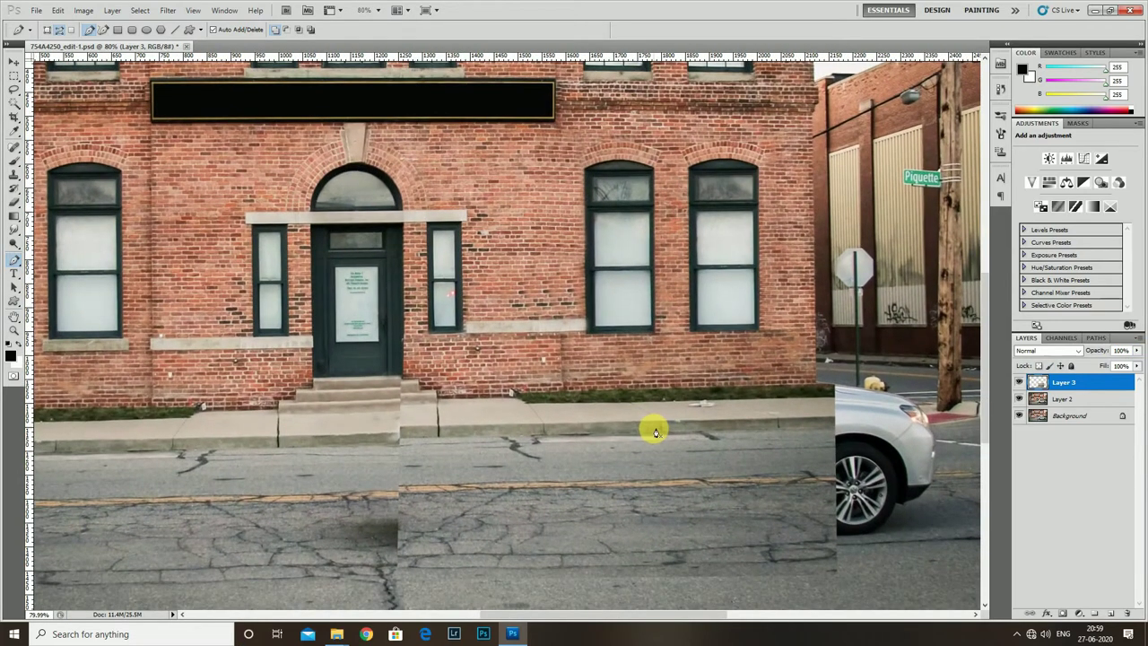
pyautogui.hotkey('ctrl', 't')
pyautogui.scroll(2, 498, 497)
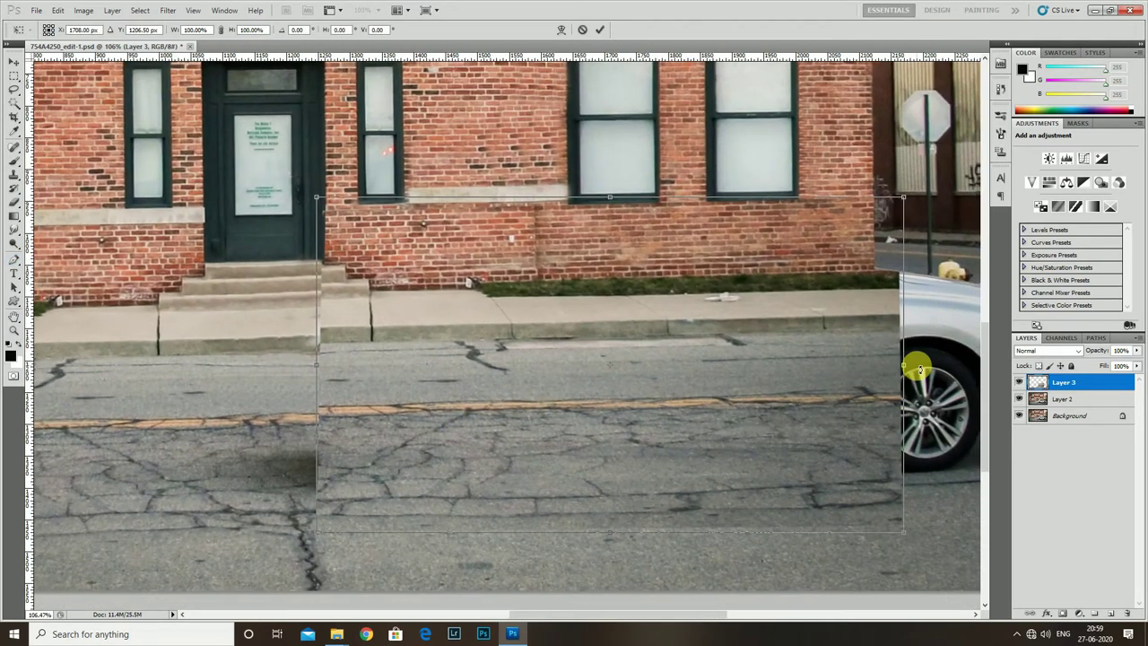
pyautogui.scroll(3, 753, 305)
pyautogui.moveTo(753, 305); pyautogui.dragTo(751, 321)
pyautogui.hscroll(-5, 751, 320)
pyautogui.hscroll(-5, 602, 403)
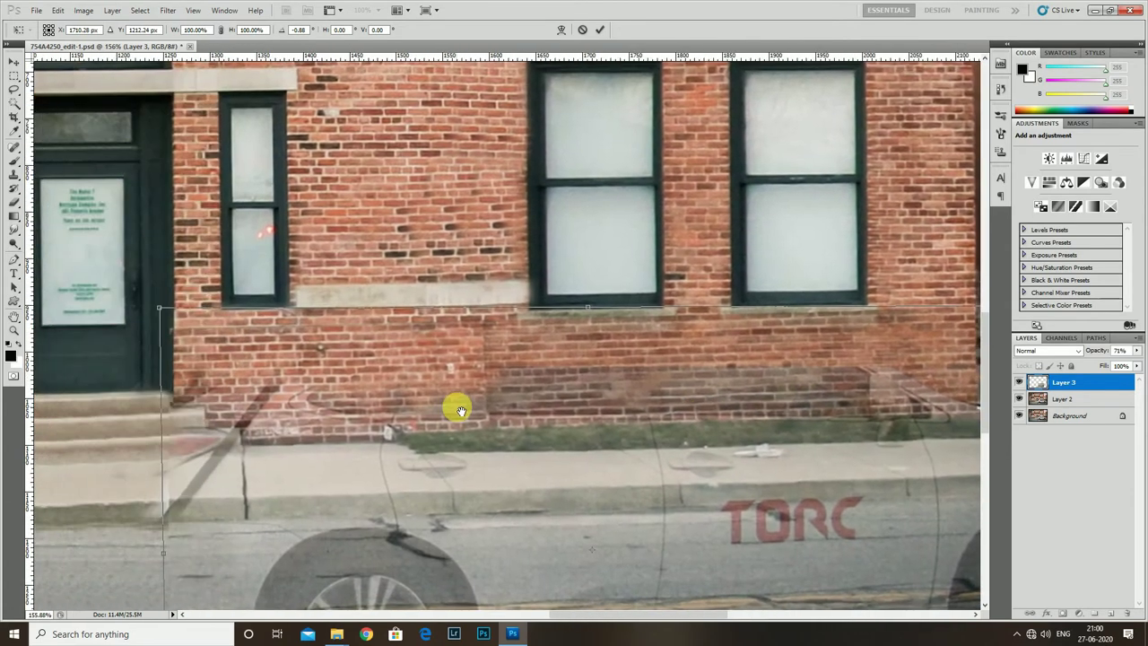
pyautogui.hscroll(-3, 456, 402)
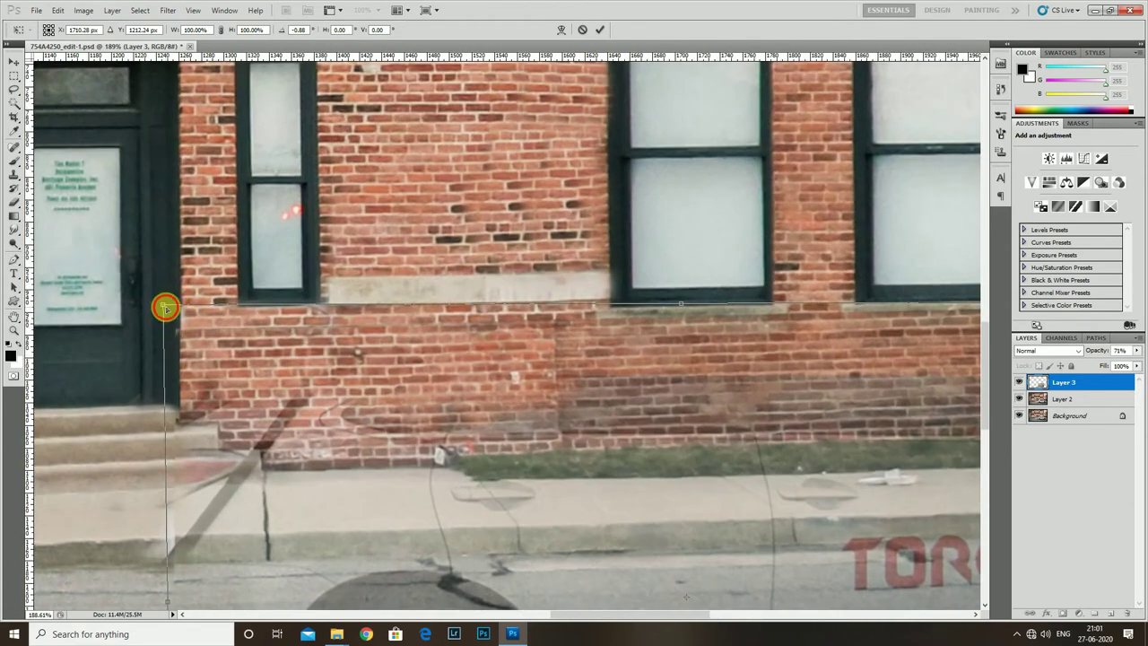
pyautogui.moveTo(166, 308)
pyautogui.mouseDown()
pyautogui.moveTo(170, 328)
pyautogui.moveTo(166, 312)
pyautogui.mouseUp()
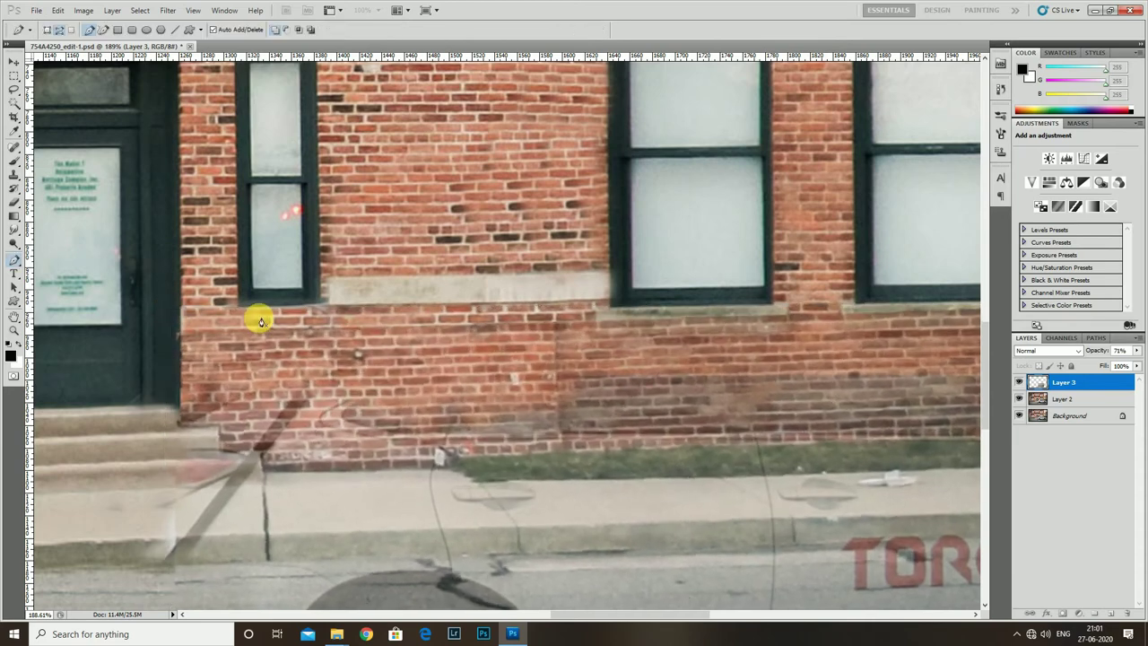
pyautogui.press('Return')
# Step: At 100% opacity, rotate the patch 0.40° and adjust its left corners to match road and wall
pyautogui.scroll(-2, 258, 318)
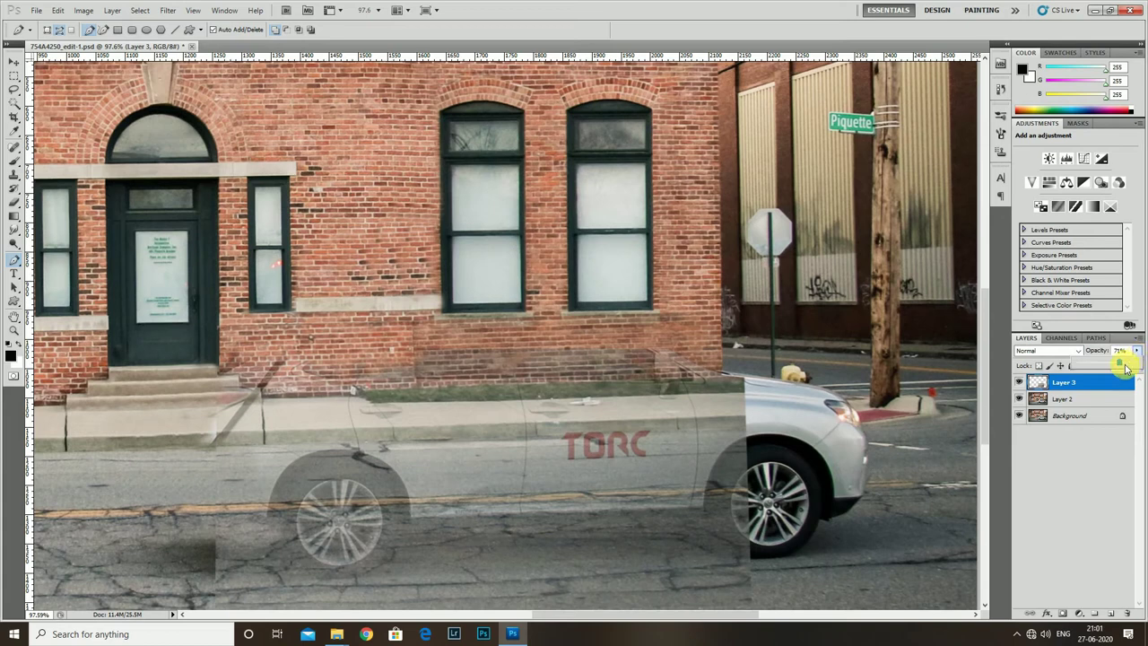
pyautogui.moveTo(1126, 368); pyautogui.dragTo(1137, 368)
pyautogui.scroll(1, 505, 356)
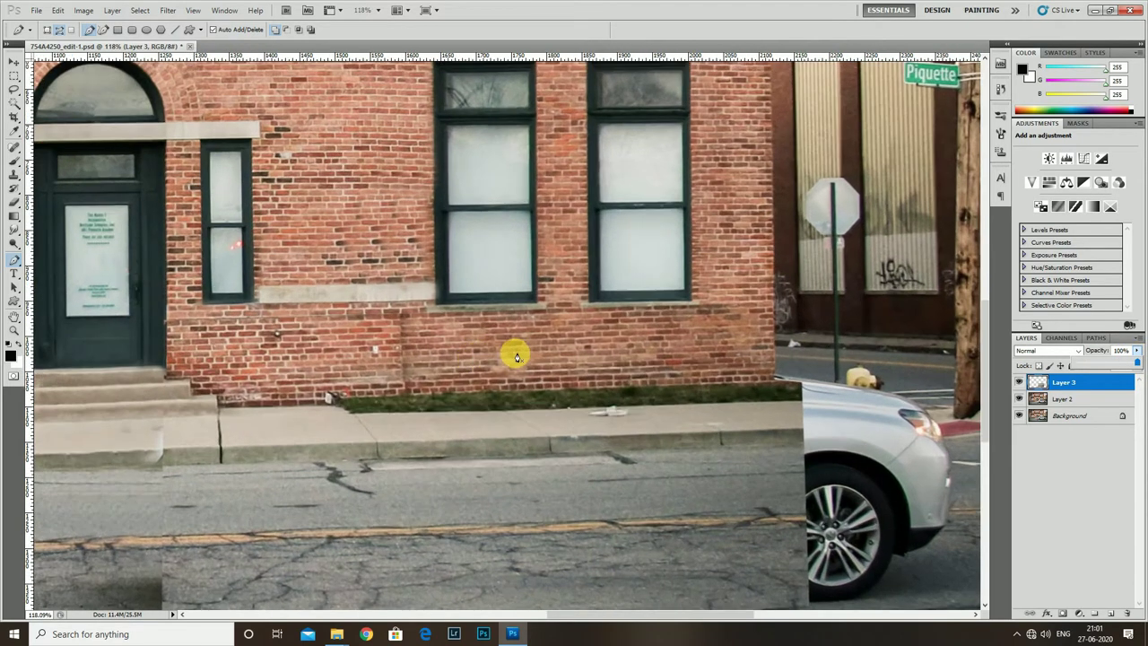
pyautogui.hotkey('ctrl', 't')
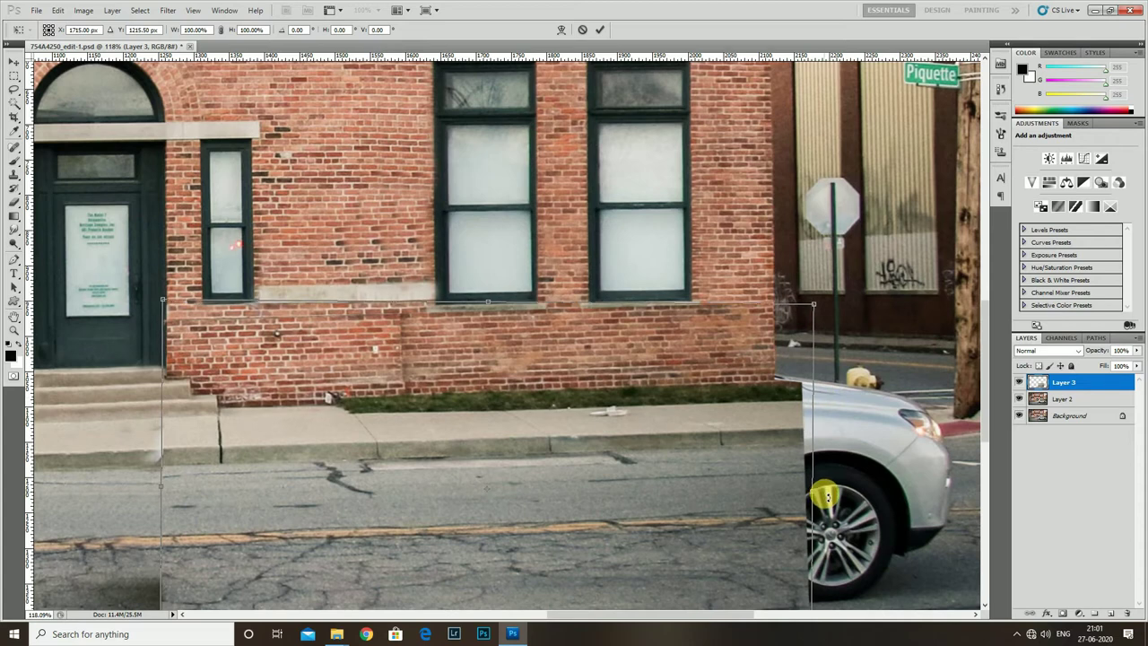
pyautogui.moveTo(824, 492); pyautogui.dragTo(824, 495)
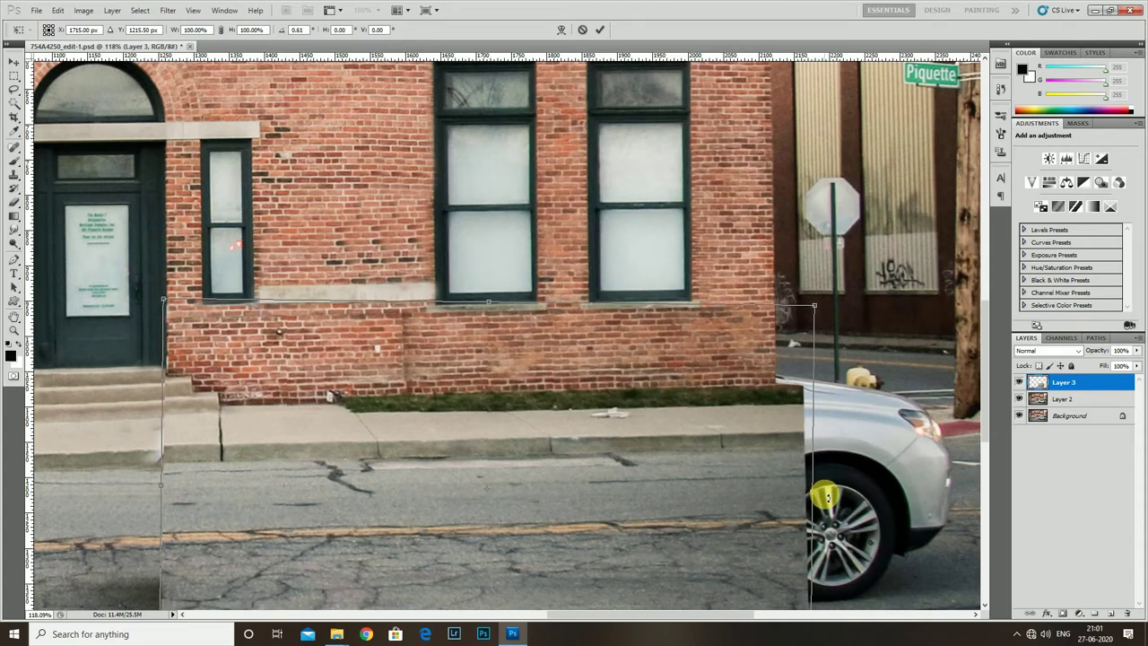
pyautogui.scroll(-2, 544, 469)
pyautogui.scroll(-2, 368, 457)
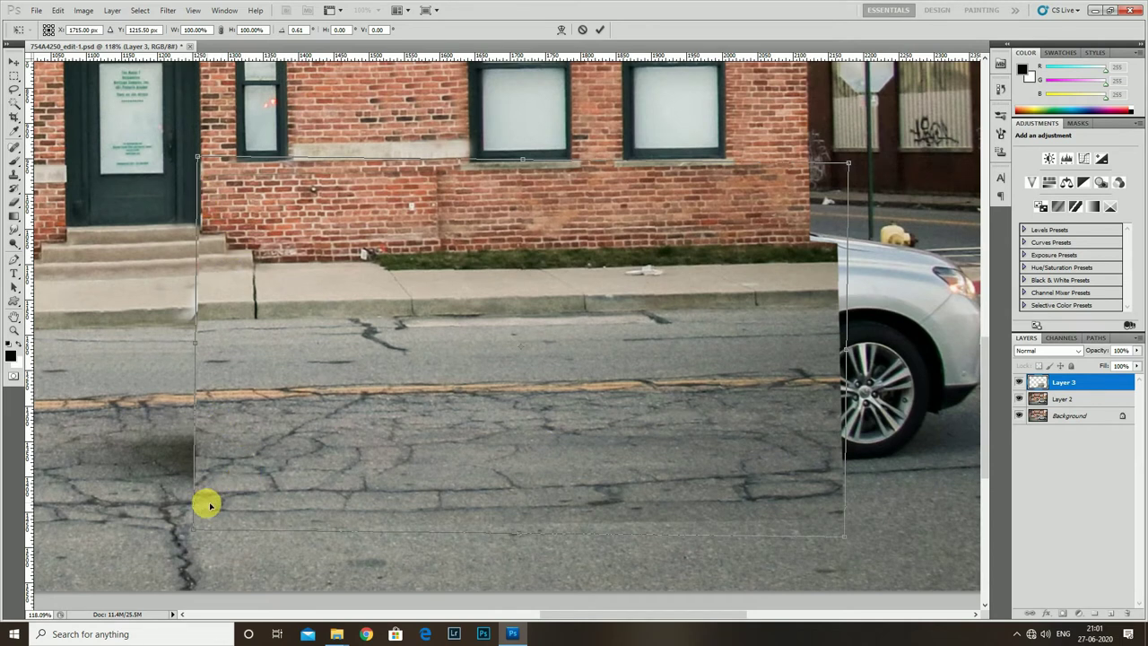
pyautogui.moveTo(194, 532); pyautogui.dragTo(199, 536)
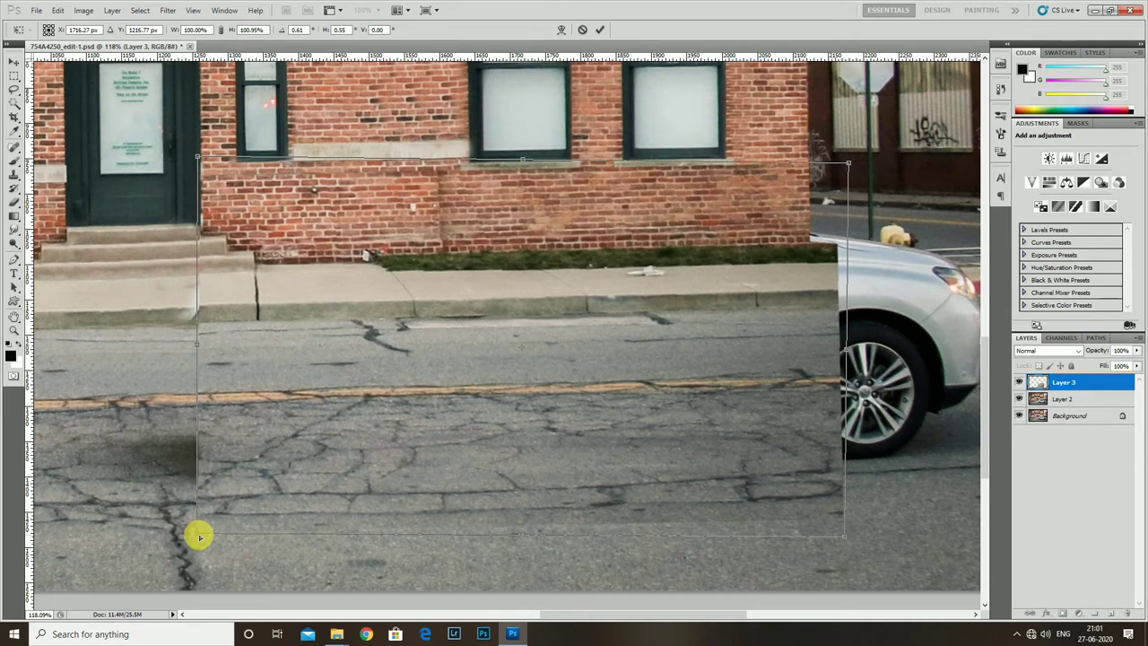
pyautogui.moveTo(203, 161); pyautogui.dragTo(204, 163)
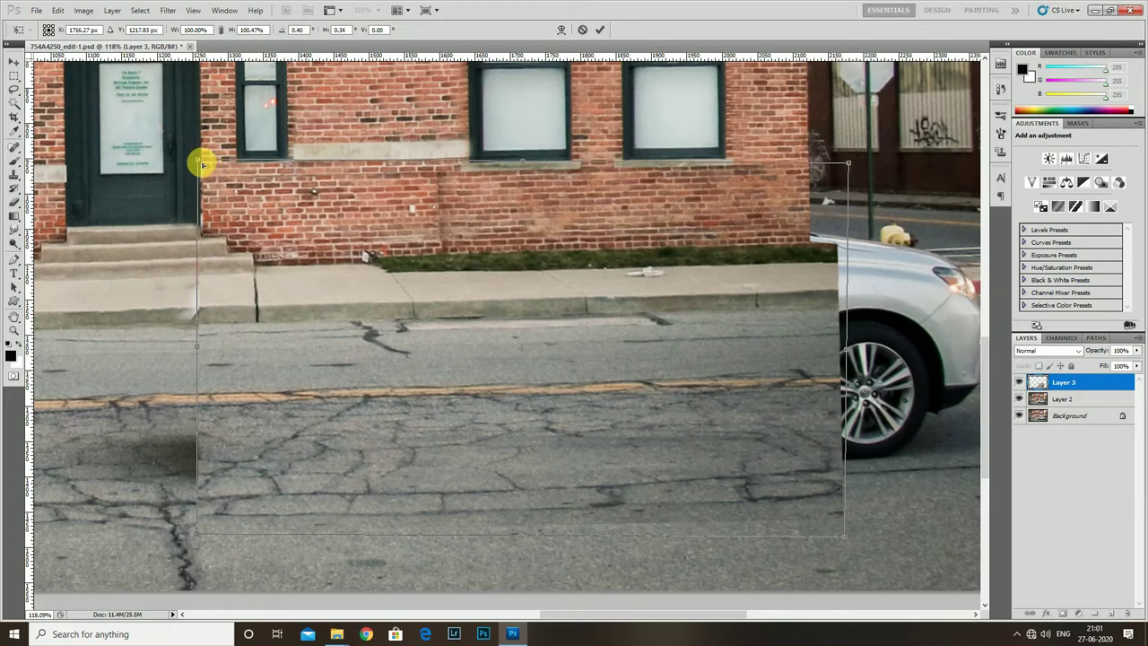
# Step: Apply the patch transform and merge Layer 2 into Layer 3 above Background
pyautogui.press('Return')
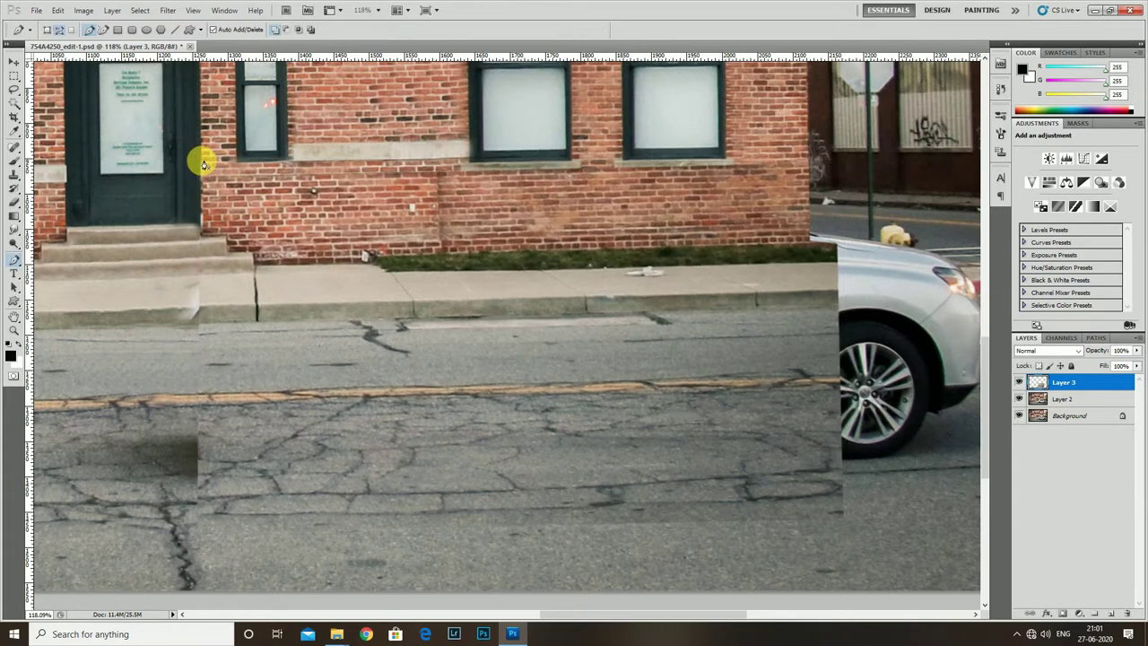
pyautogui.scroll(-2, 333, 217)
pyautogui.scroll(2, 234, 235)
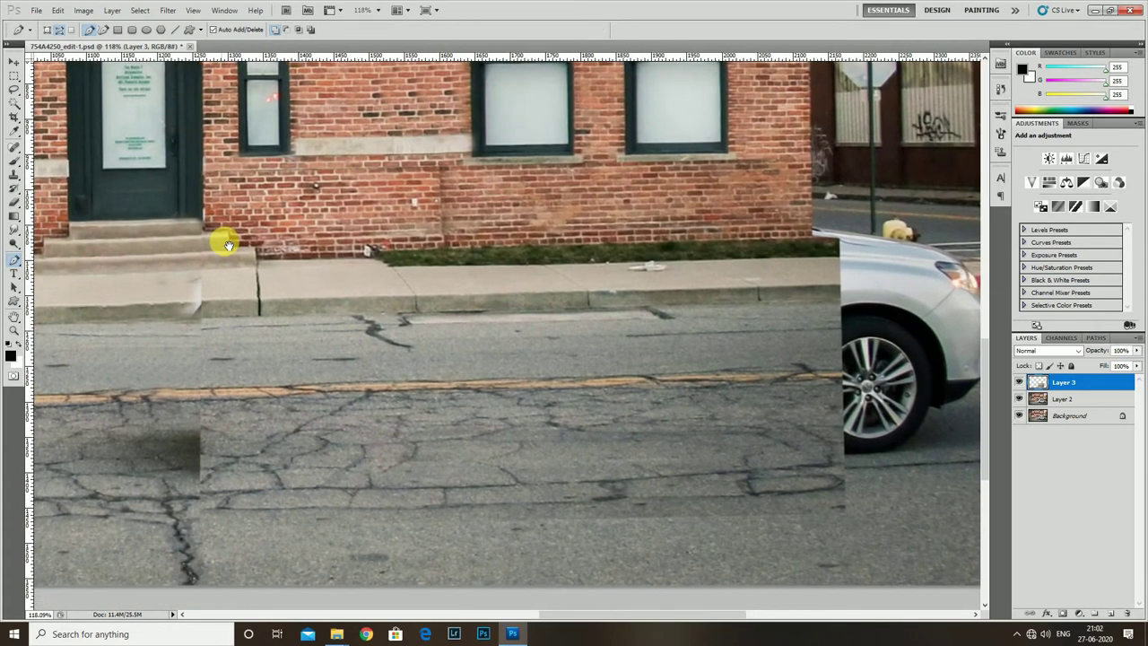
pyautogui.scroll(-2, 231, 244)
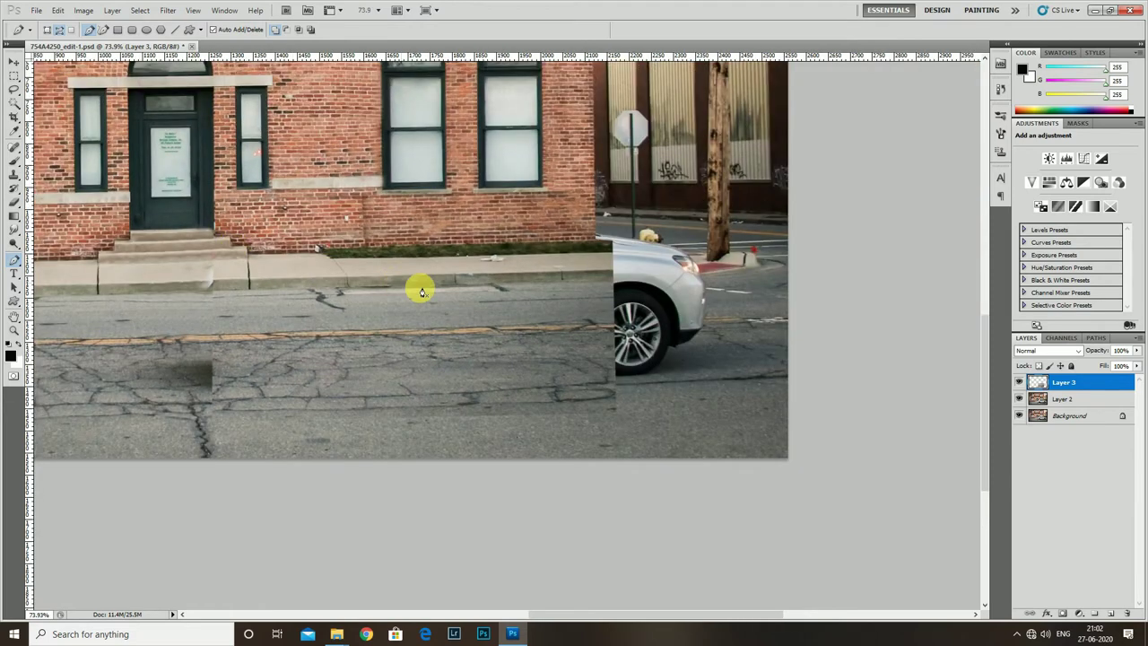
pyautogui.press('e')
pyautogui.scroll(2, 353, 257)
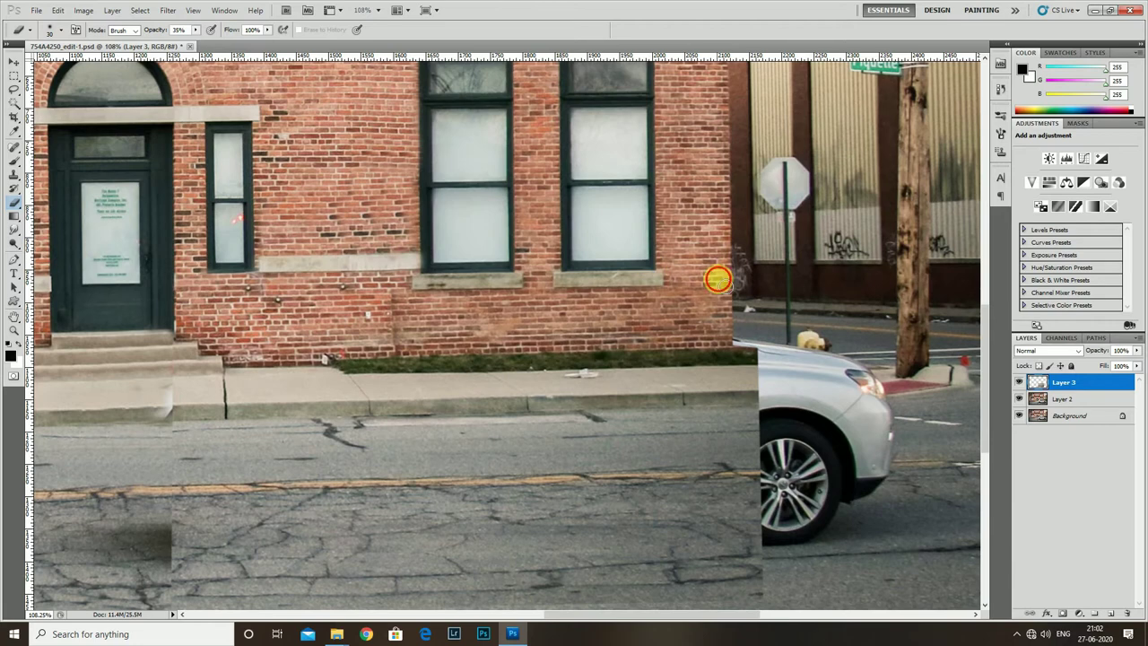
pyautogui.scroll(-2, 948, 313)
pyautogui.scroll(-2, 927, 325)
pyautogui.scroll(-2, 968, 404)
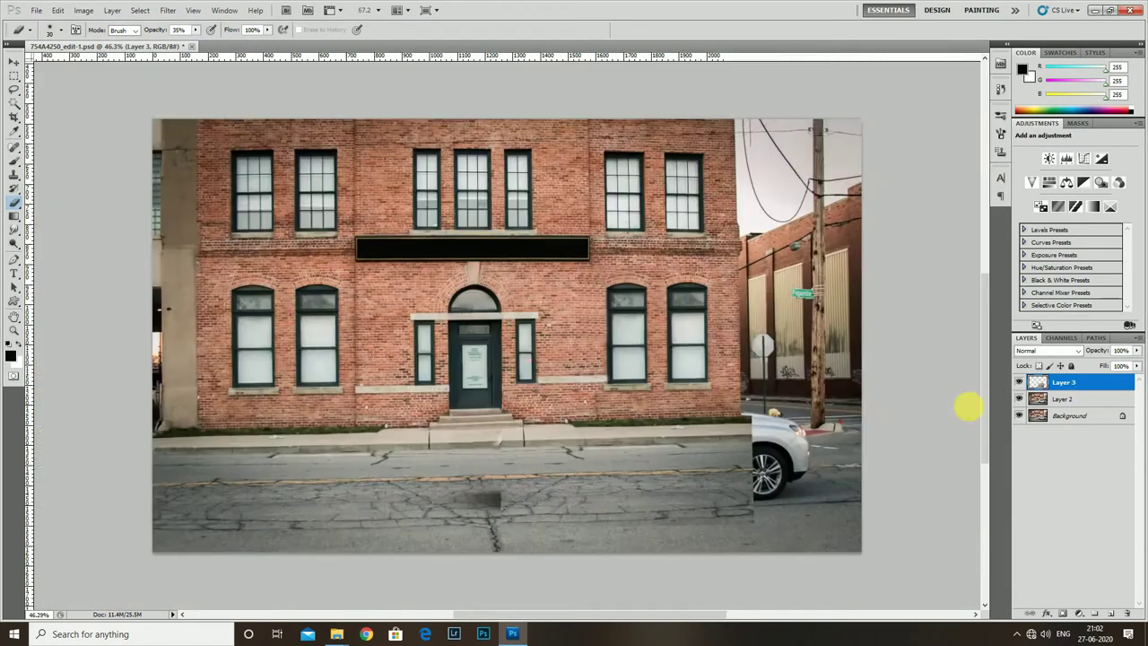
pyautogui.keyDown('shift'); pyautogui.click(1065, 398); pyautogui.keyUp('shift')
pyautogui.hotkey('ctrl', 'e')
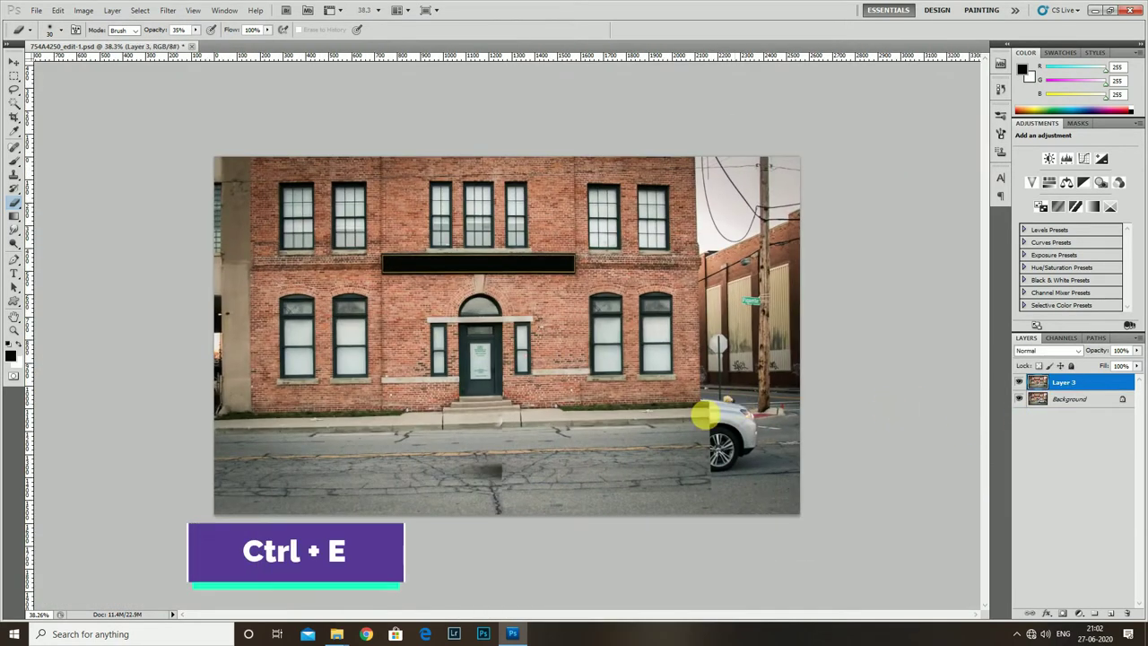
pyautogui.press('s')
pyautogui.scroll(2, 538, 453)
# Step: Clone clean pavement over the seam below the steps and the dark road smudge
pyautogui.scroll(2, 515, 449)
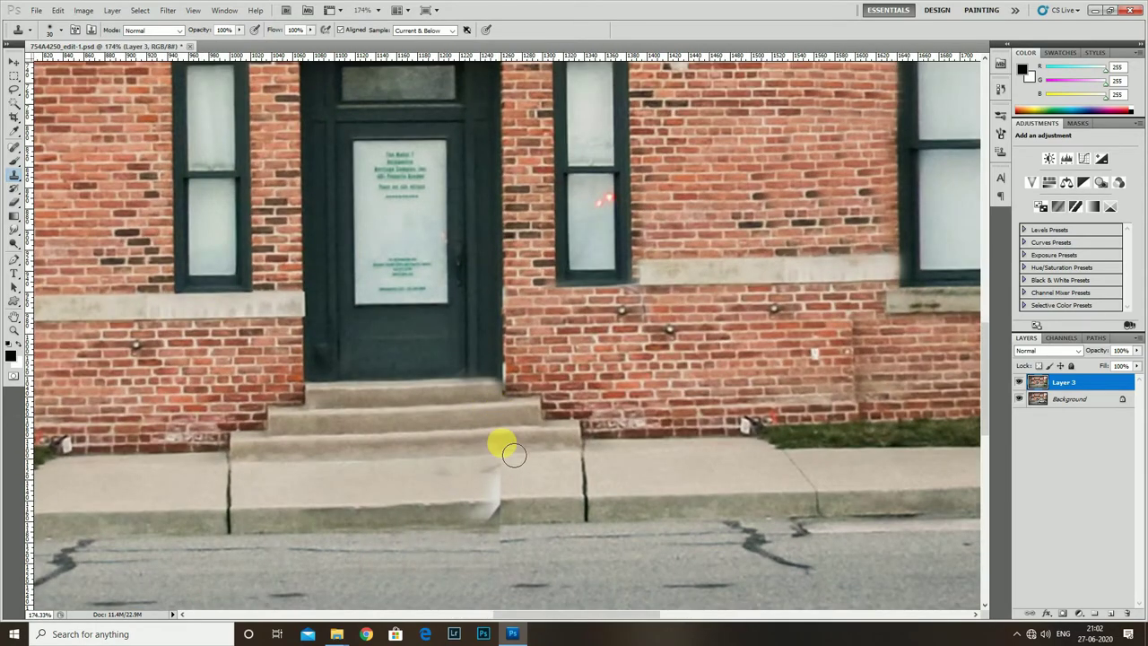
pyautogui.scroll(-1, 511, 454)
pyautogui.scroll(-1, 506, 457)
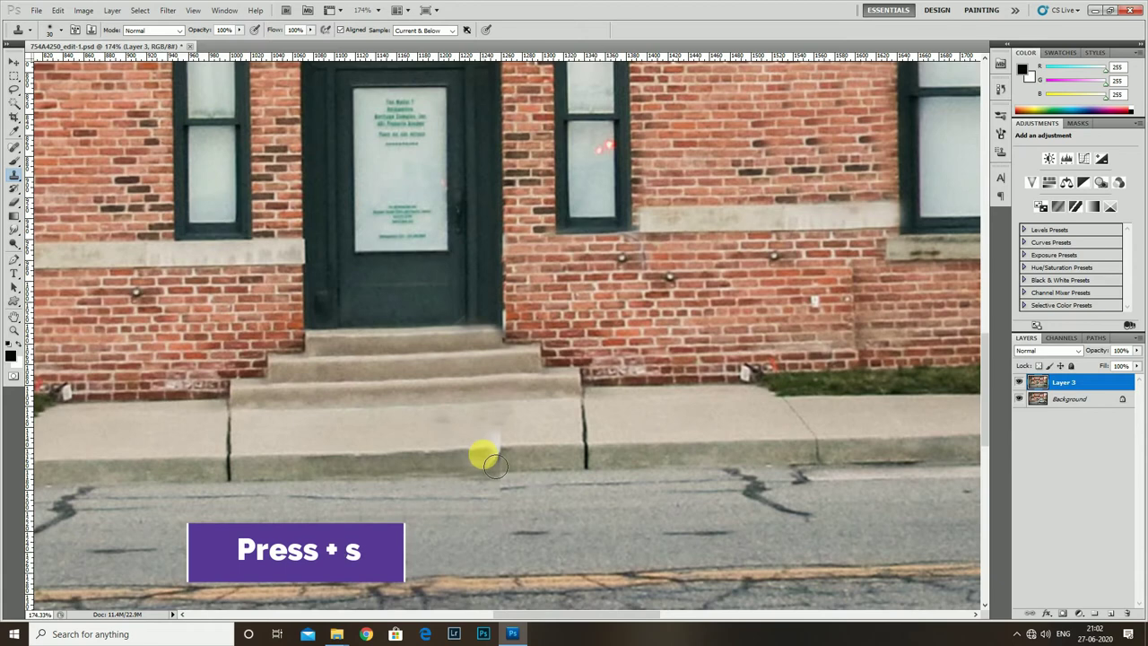
pyautogui.keyDown('alt'); pyautogui.click(512, 466); pyautogui.keyUp('alt')
pyautogui.scroll(-2, 502, 482)
pyautogui.moveTo(476, 430); pyautogui.dragTo(410, 403)
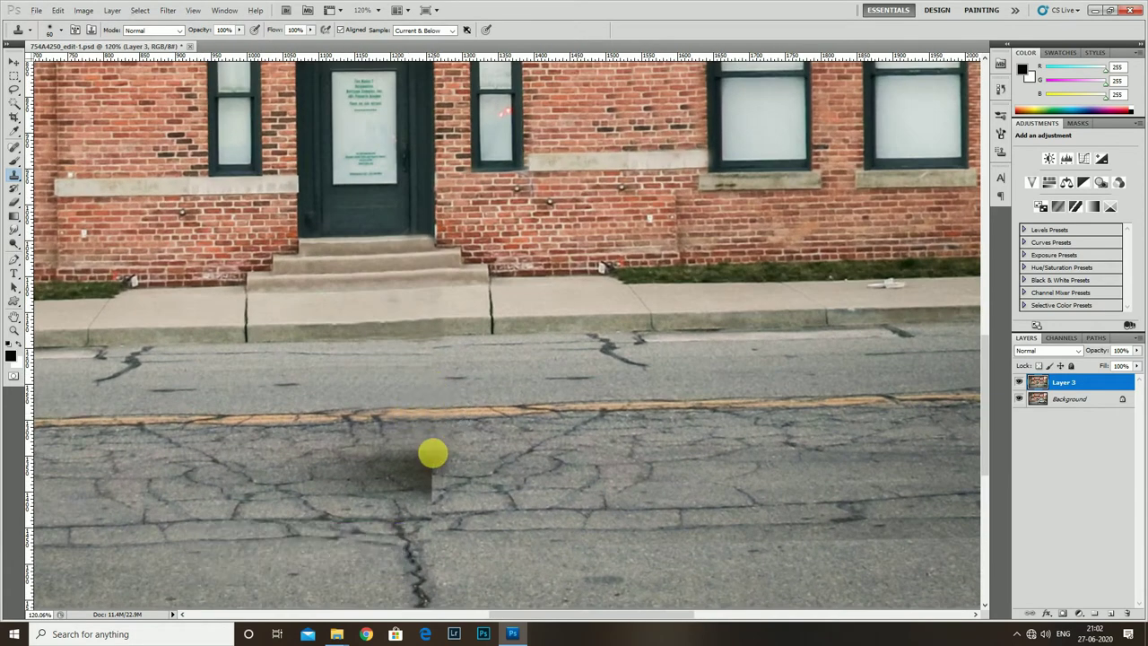
pyautogui.scroll(-2, 430, 449)
pyautogui.moveTo(426, 392); pyautogui.dragTo(373, 413)
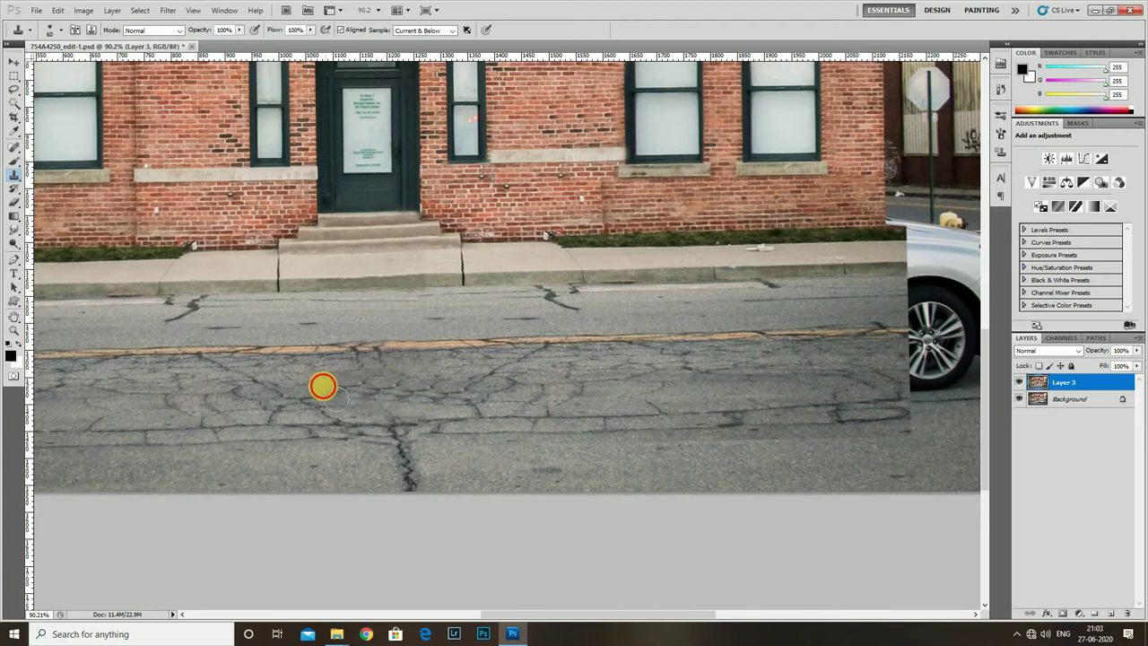
pyautogui.scroll(3, 442, 422)
pyautogui.scroll(1, 405, 502)
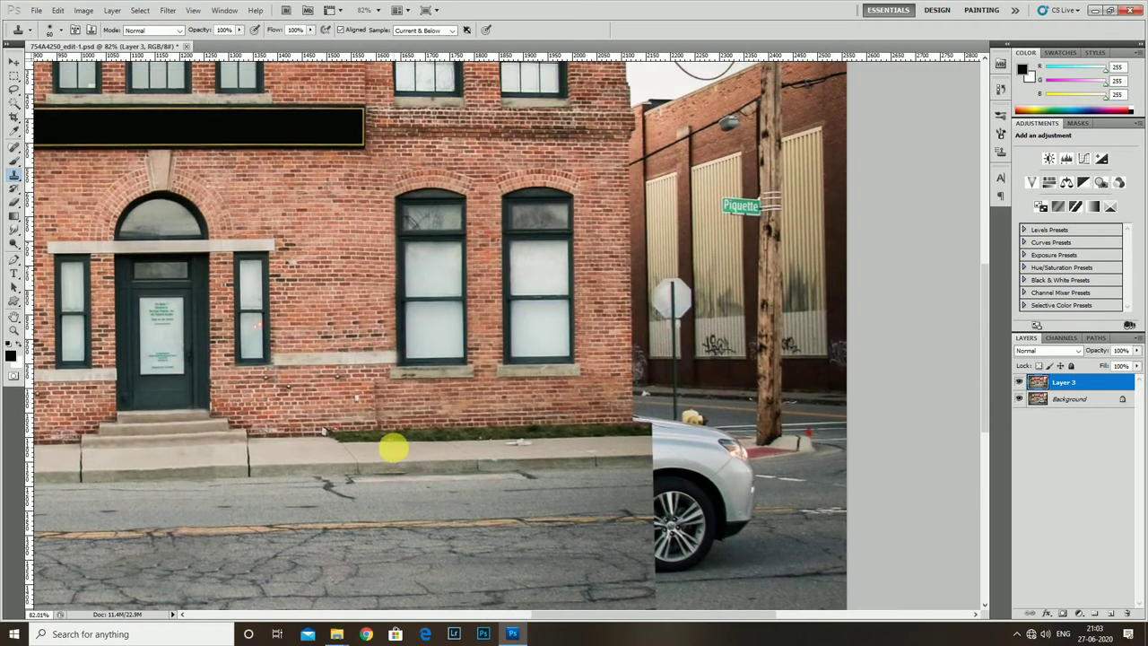
pyautogui.scroll(-1, 487, 466)
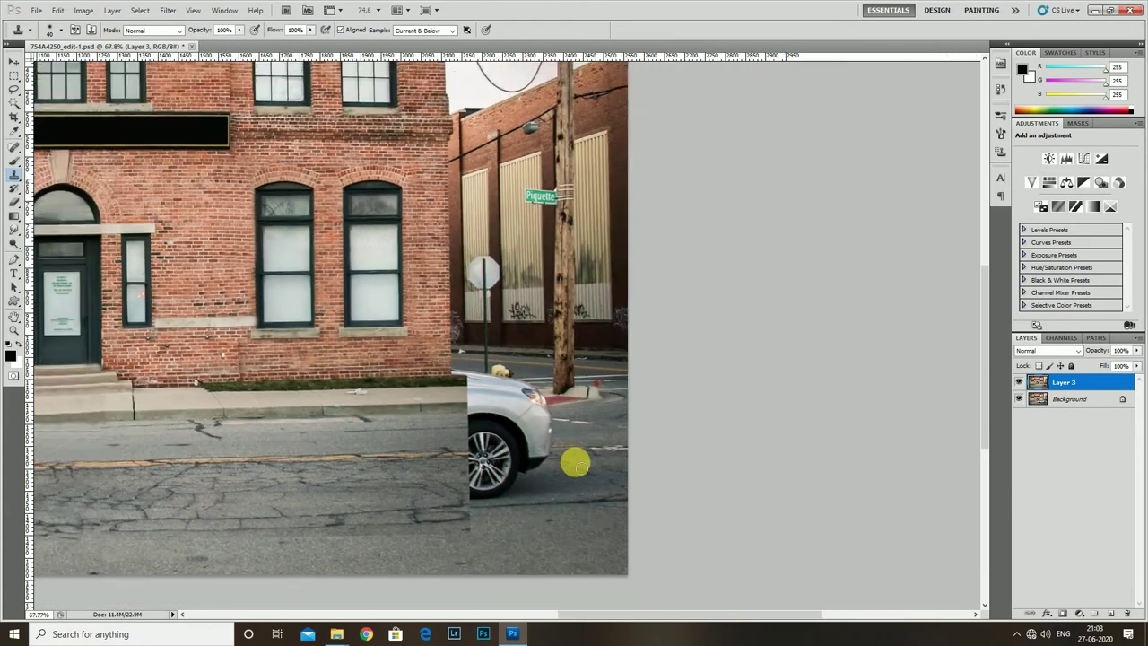
pyautogui.scroll(-2, 506, 467)
pyautogui.scroll(-3, 505, 467)
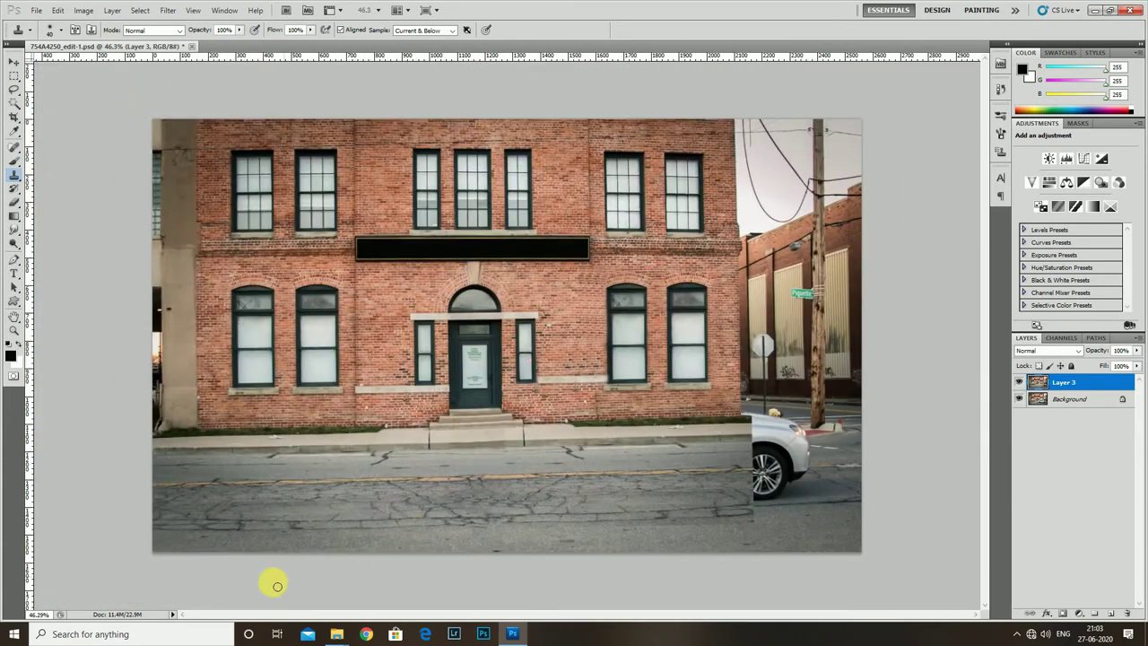
pyautogui.press('m')
pyautogui.scroll(2, 649, 476)
pyautogui.scroll(2, 762, 484)
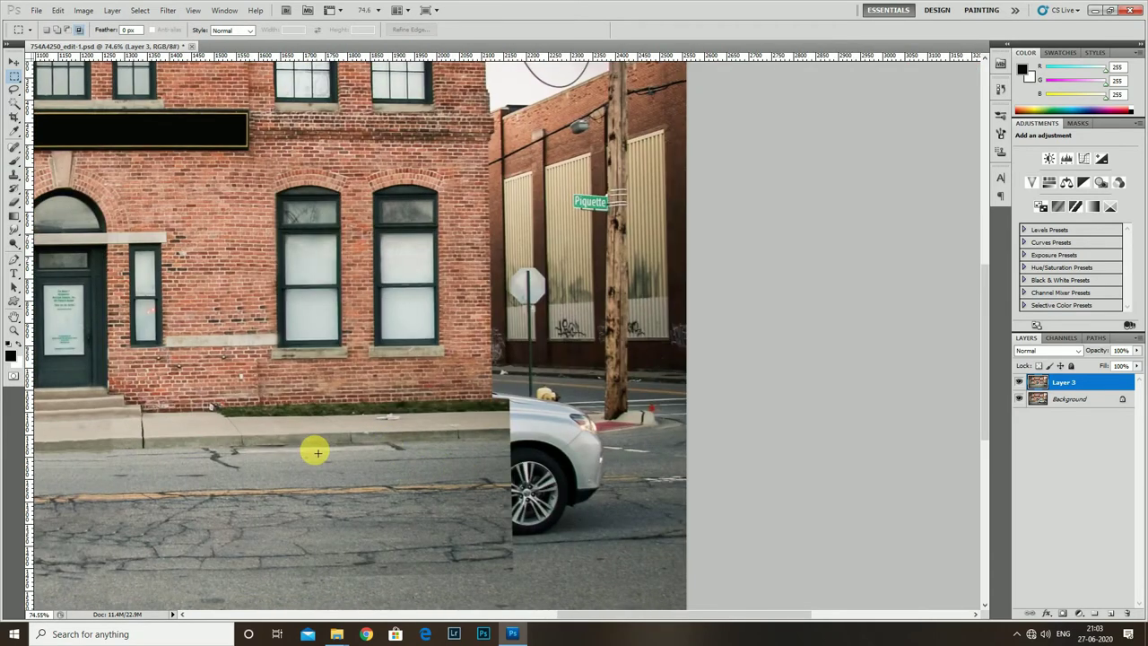
# Step: Copy a rectangular road area to new Layer 4 and move it up over the car
pyautogui.moveTo(328, 489); pyautogui.dragTo(509, 585)
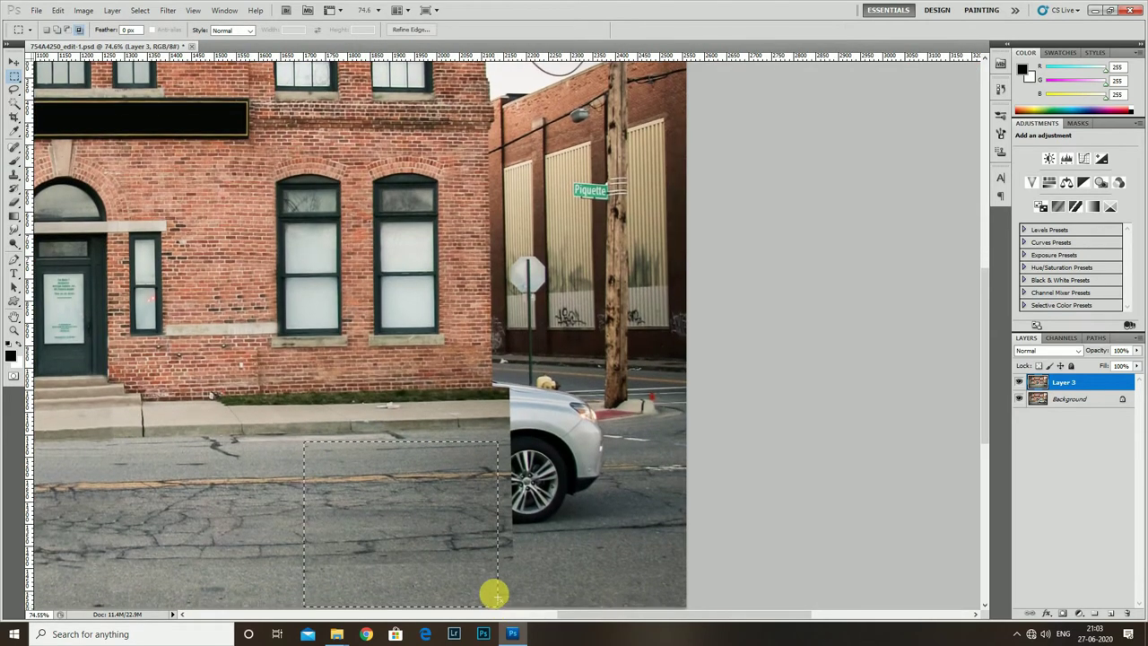
pyautogui.hotkey('ctrl', 'j')
pyautogui.press('v')
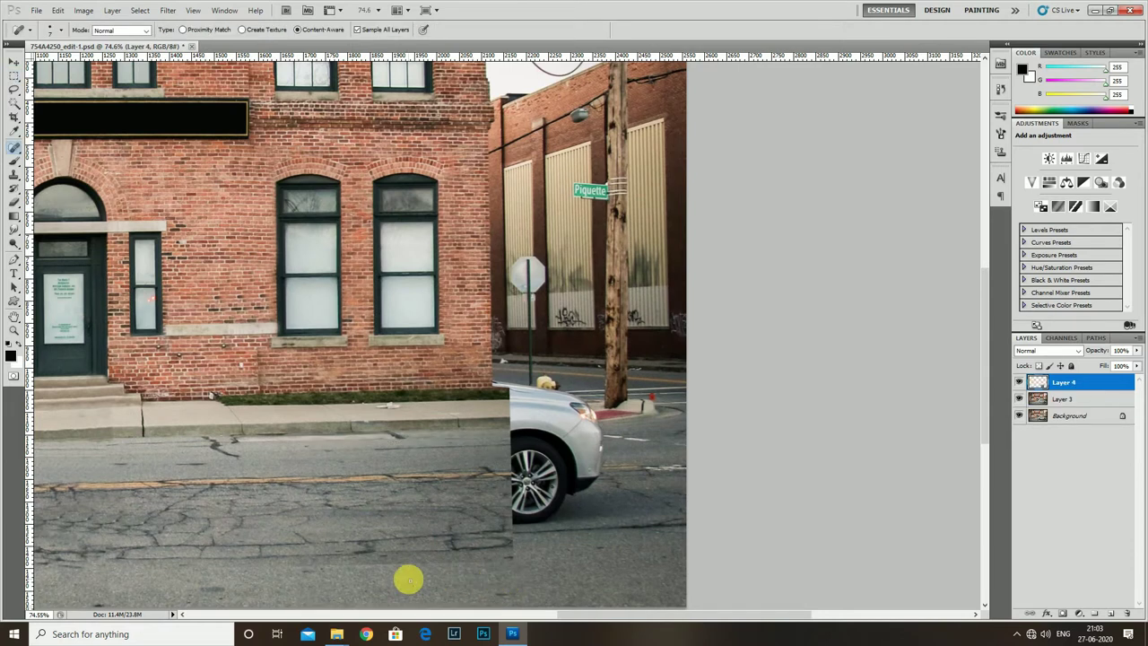
pyautogui.moveTo(410, 569)
pyautogui.mouseDown()
pyautogui.moveTo(559, 488)
pyautogui.moveTo(589, 506)
pyautogui.mouseUp()
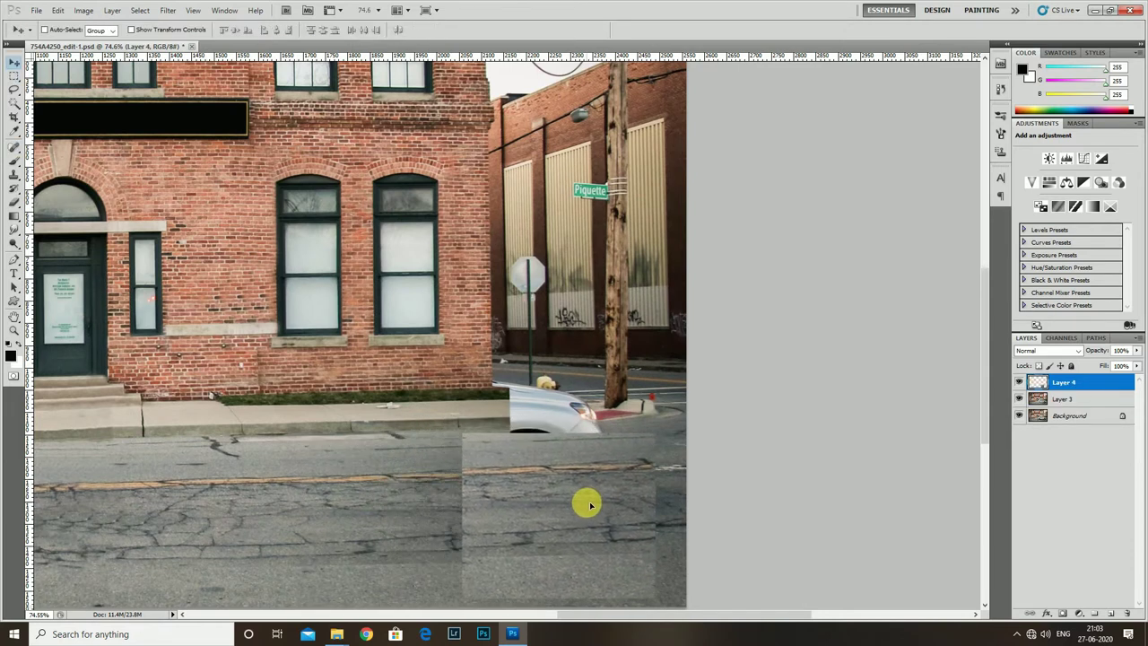
# Step: Stretch the road patch wider across the street on the right
pyautogui.hotkey('ctrl', 't')
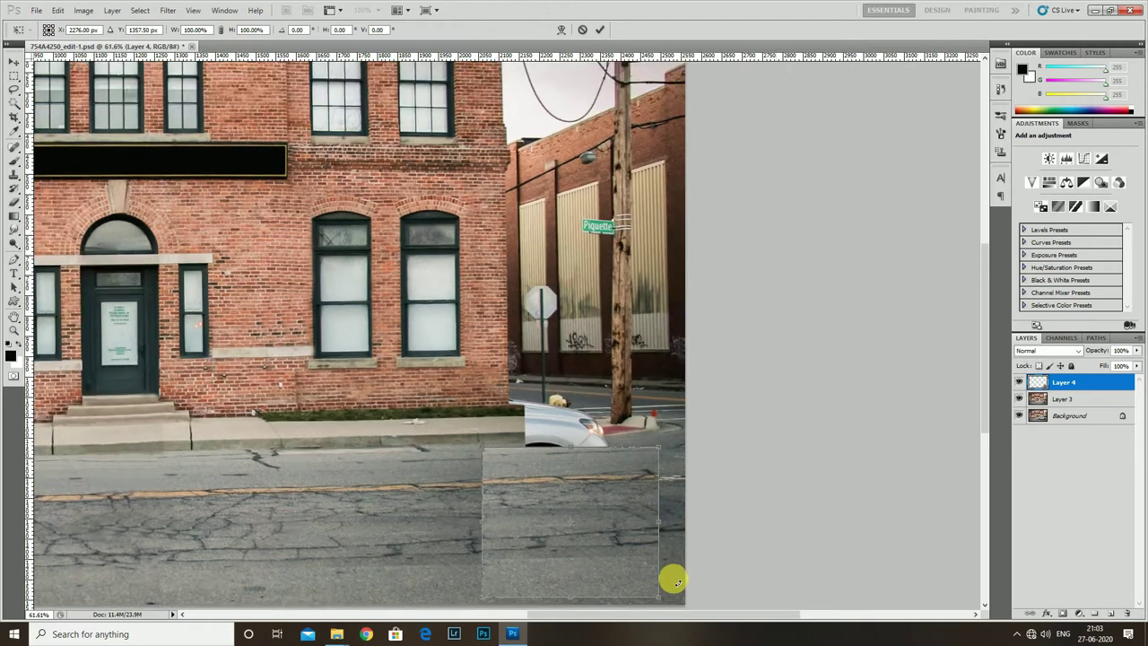
pyautogui.scroll(-2, 662, 517)
pyautogui.moveTo(661, 595); pyautogui.dragTo(668, 601)
pyautogui.moveTo(673, 532); pyautogui.dragTo(695, 532)
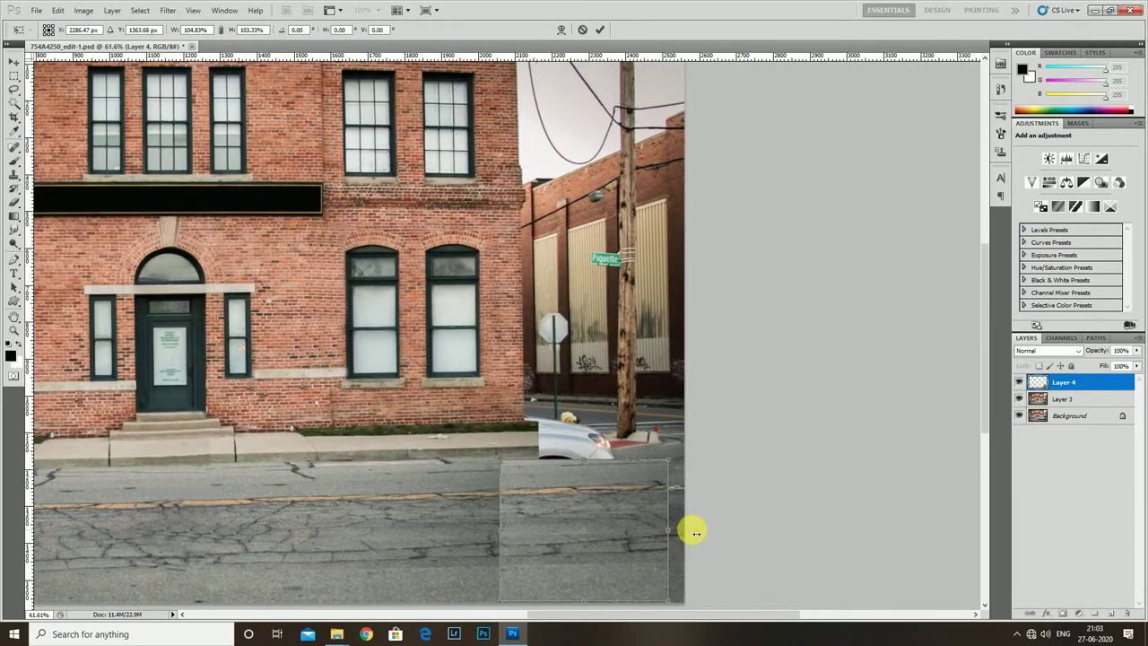
pyautogui.scroll(1, 627, 499)
pyautogui.scroll(1, 609, 475)
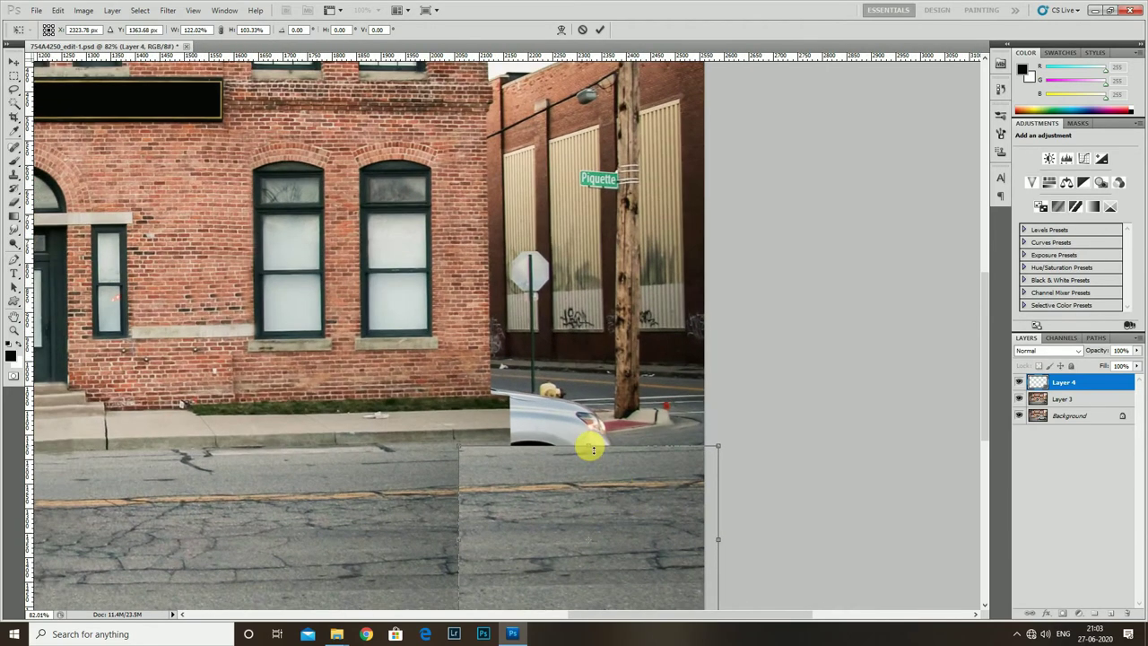
pyautogui.press('Return')
pyautogui.scroll(-1, 578, 462)
pyautogui.scroll(-1, 551, 475)
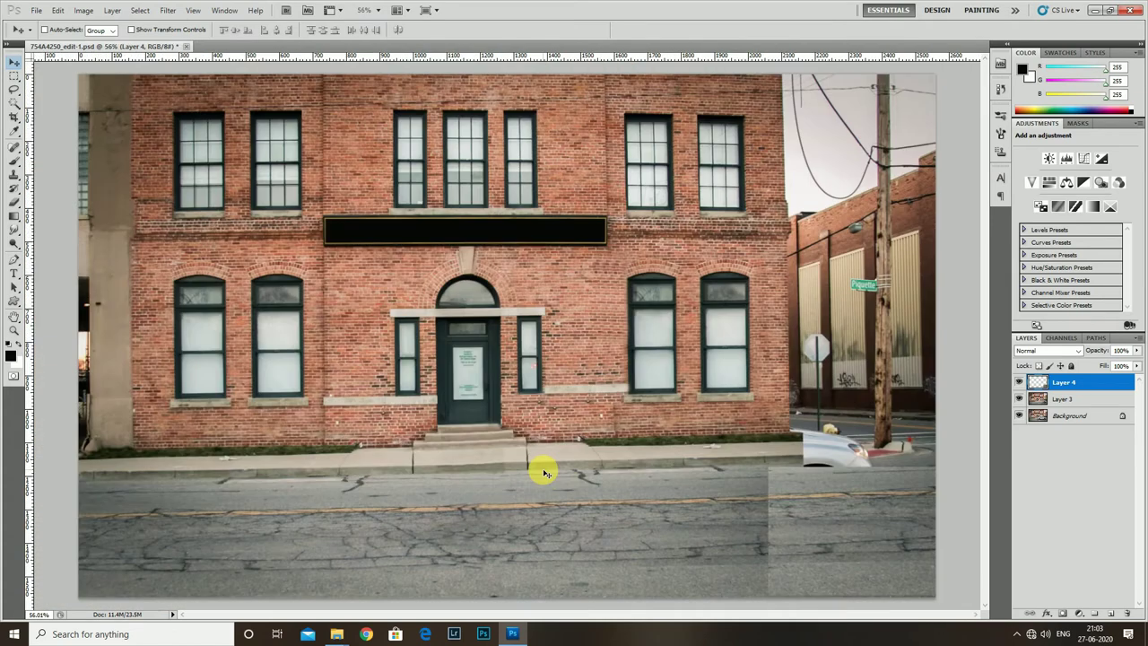
pyautogui.hotkey('ctrl', 'l')
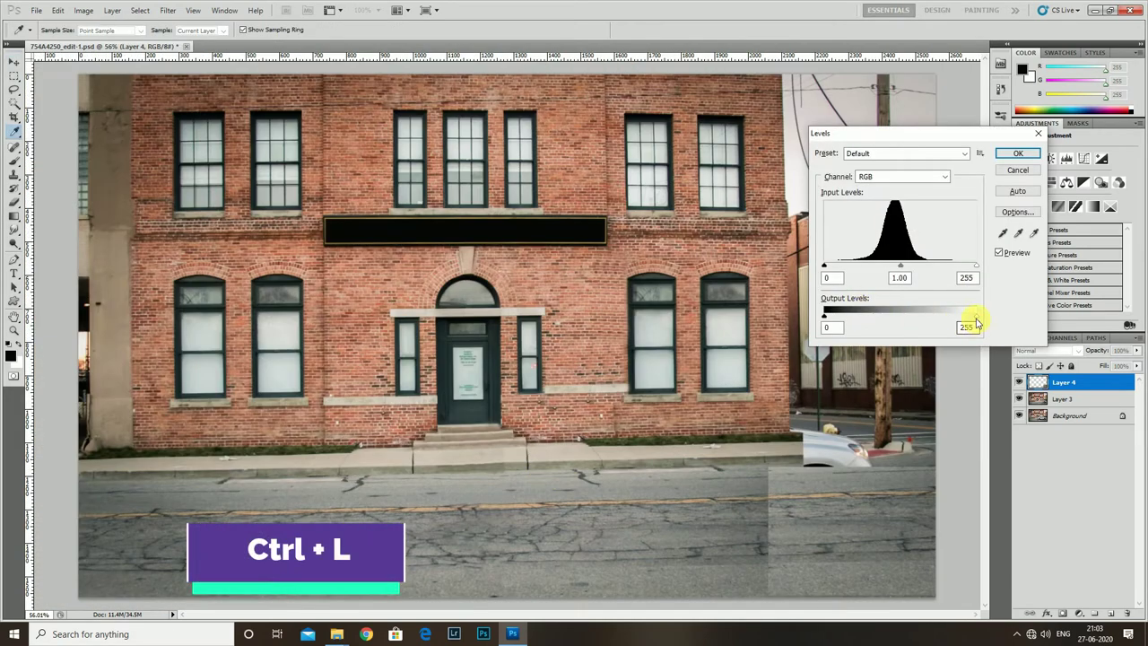
# Step: Darken Layer 4's road patch with Levels output white 204, then merge Layer 3 down
pyautogui.moveTo(973, 320); pyautogui.dragTo(944, 331)
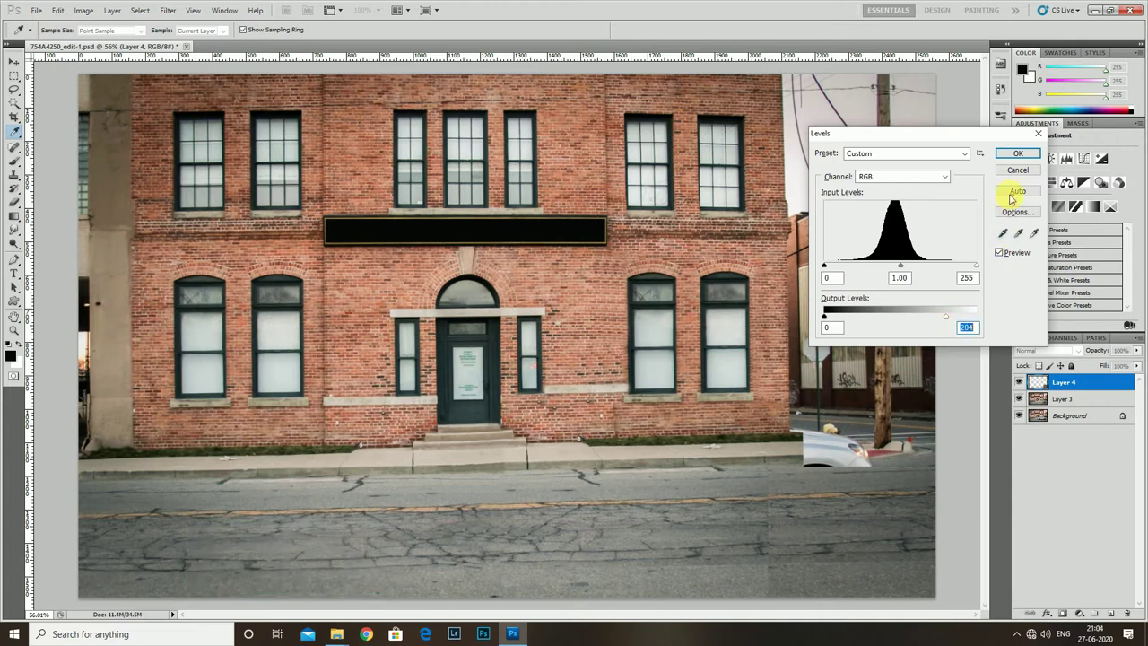
pyautogui.click(1017, 153)
pyautogui.moveTo(773, 530); pyautogui.dragTo(598, 494)
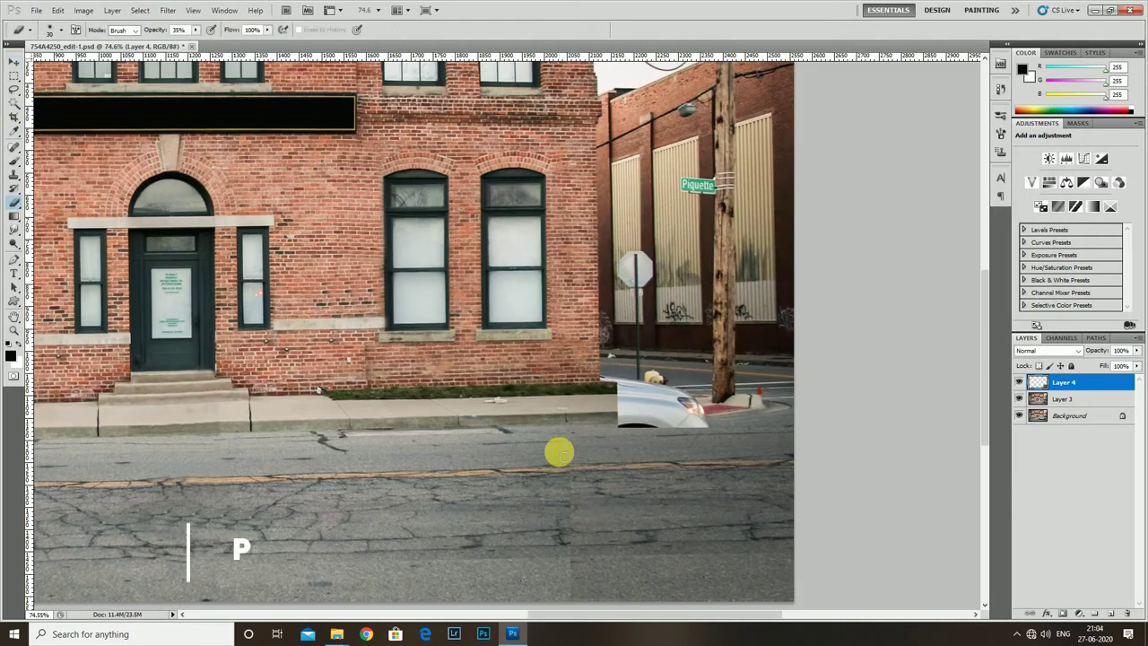
pyautogui.hotkey('ctrl', 'alt', 'shift', 'e')
pyautogui.moveTo(568, 495)
pyautogui.mouseDown()
pyautogui.moveTo(558, 454)
pyautogui.moveTo(579, 512)
pyautogui.moveTo(582, 436)
pyautogui.mouseUp()
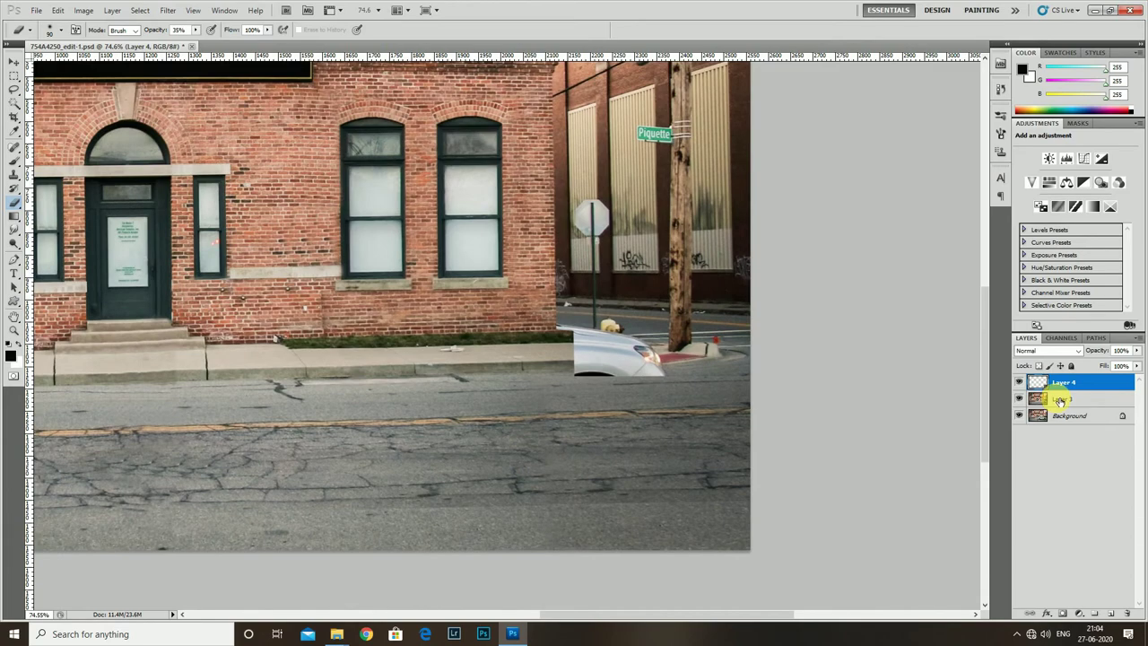
pyautogui.keyDown('ctrl'); pyautogui.click(1059, 402); pyautogui.keyUp('ctrl')
pyautogui.press('s')
pyautogui.scroll(3, 478, 407)
pyautogui.hotkey('ctrl', 'e')
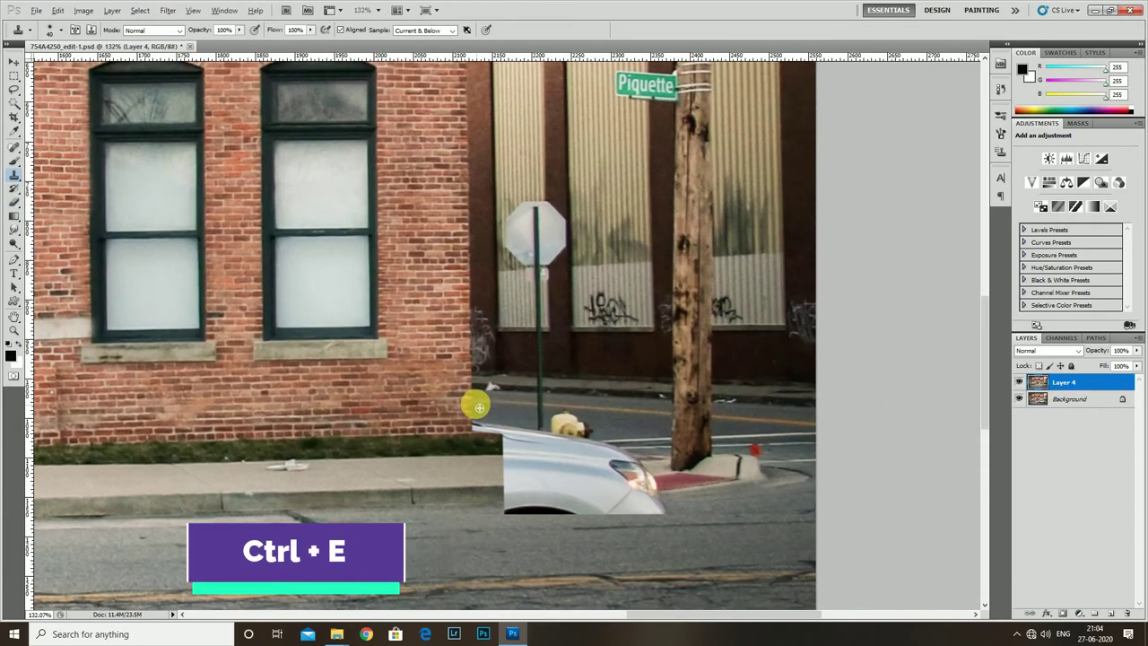
# Step: Zoom around the street corner to inspect the leftover car front
pyautogui.scroll(1, 484, 408)
pyautogui.scroll(1, 476, 405)
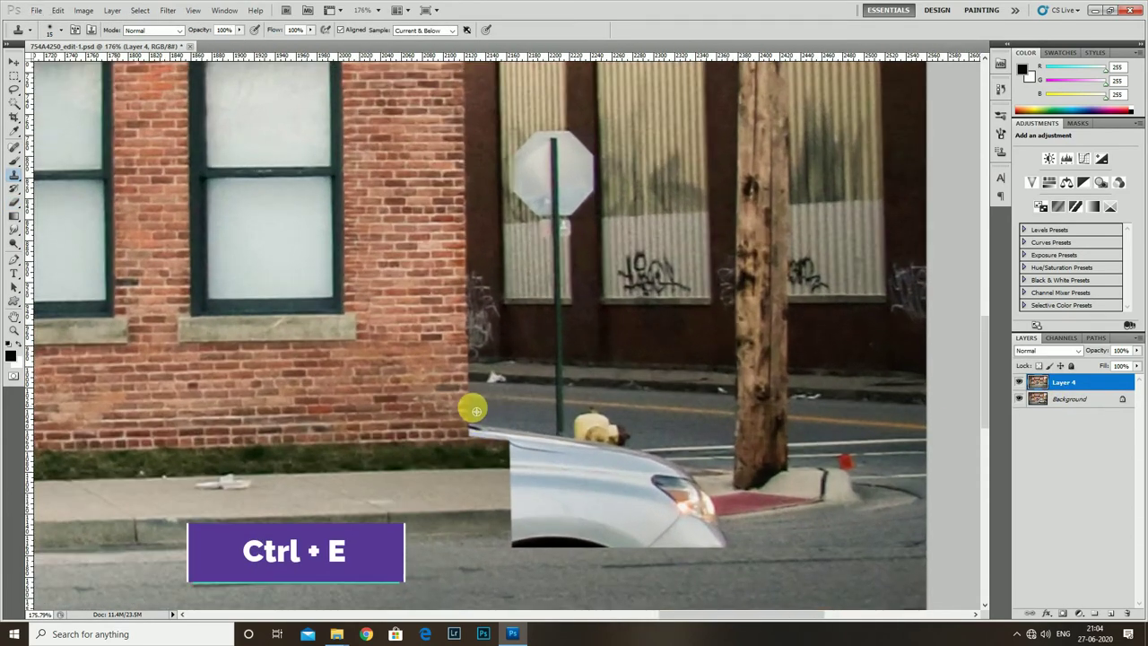
pyautogui.scroll(-5, 517, 417)
pyautogui.scroll(-1, 529, 417)
pyautogui.scroll(2, 687, 402)
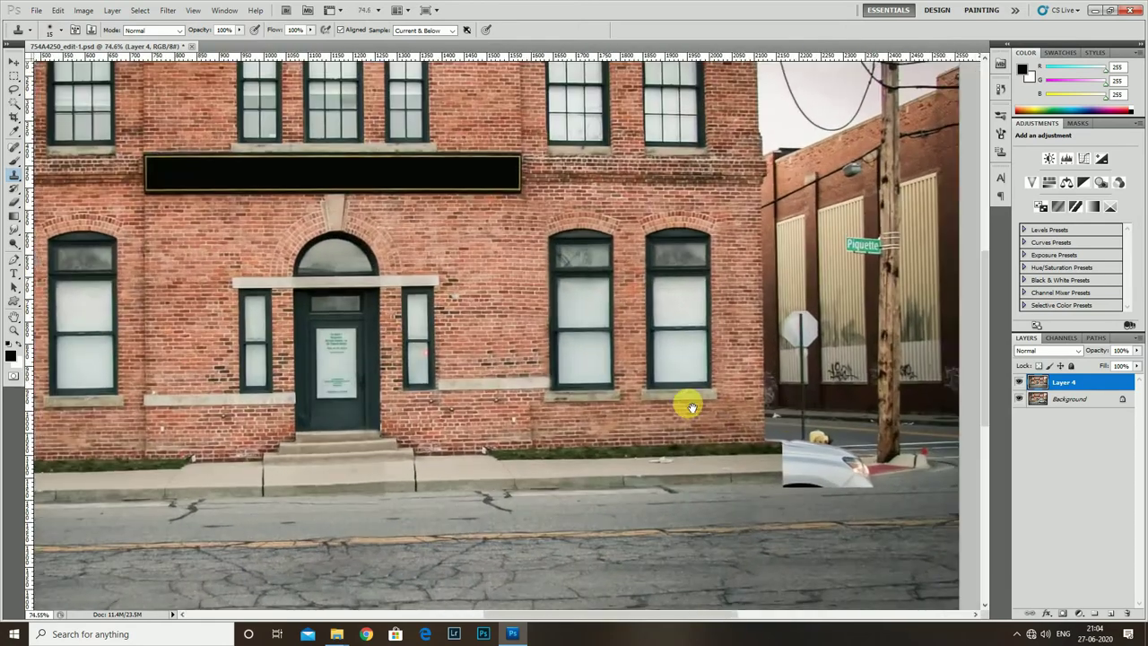
pyautogui.scroll(1, 687, 402)
# Step: Switch from the Clone Stamp to the Pen tool to trace the car hood's left edge
pyautogui.press('s')
pyautogui.scroll(2, 742, 431)
pyautogui.scroll(2, 607, 435)
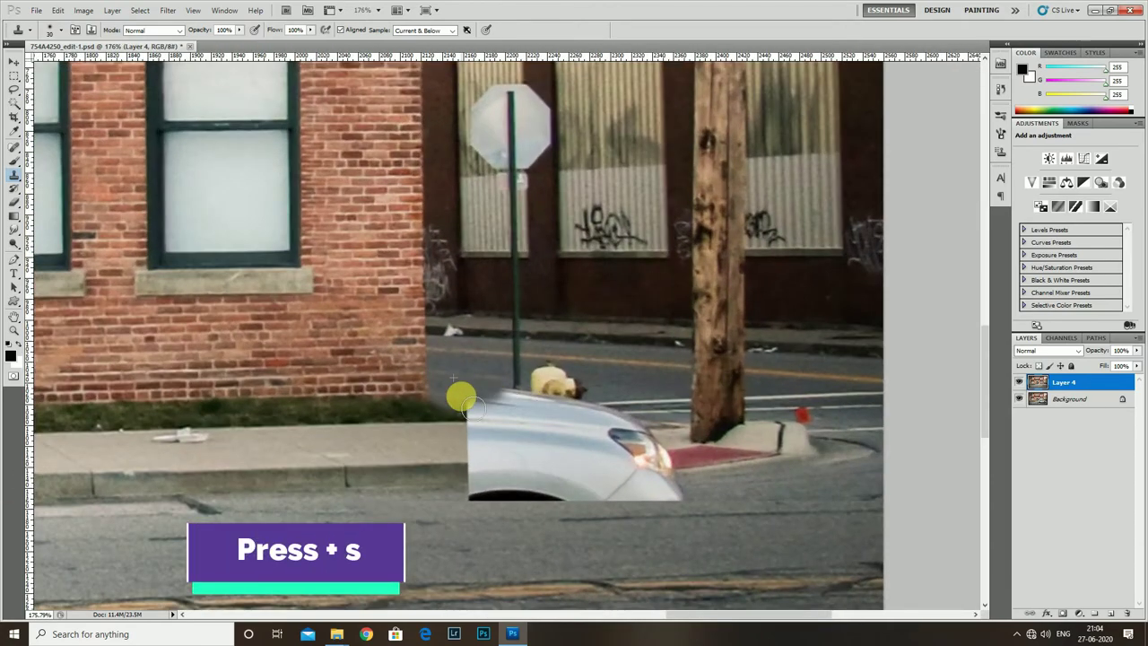
pyautogui.scroll(-4, 467, 394)
pyautogui.scroll(-4, 529, 417)
pyautogui.scroll(2, 722, 435)
pyautogui.scroll(2, 889, 469)
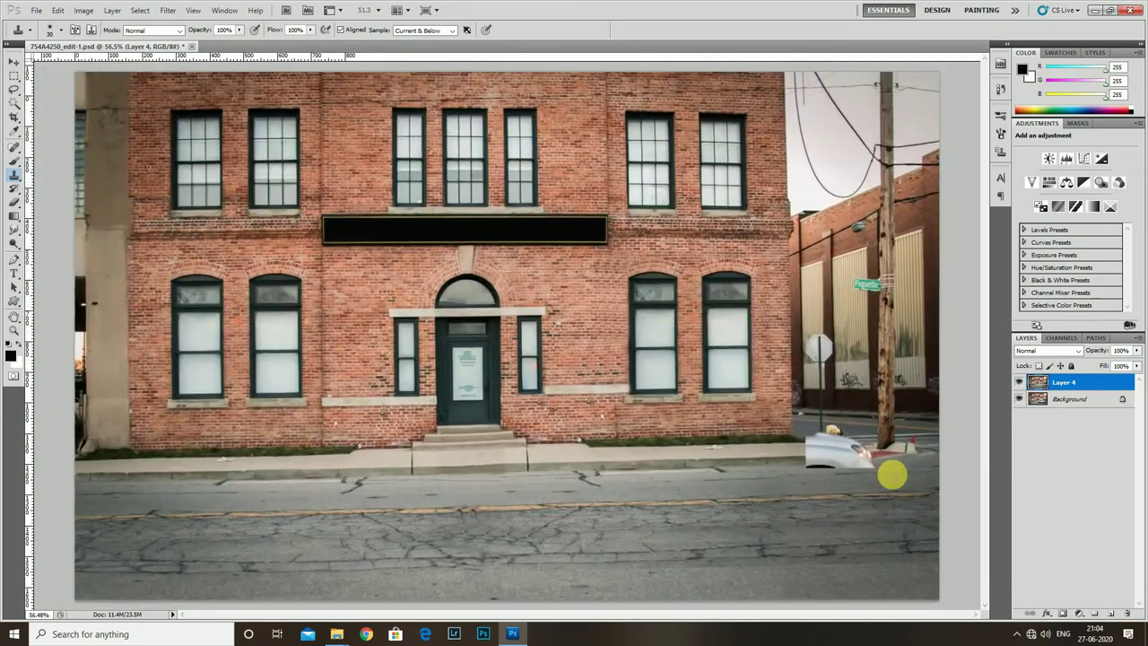
pyautogui.scroll(2, 620, 469)
pyautogui.press('p')
pyautogui.scroll(2, 500, 415)
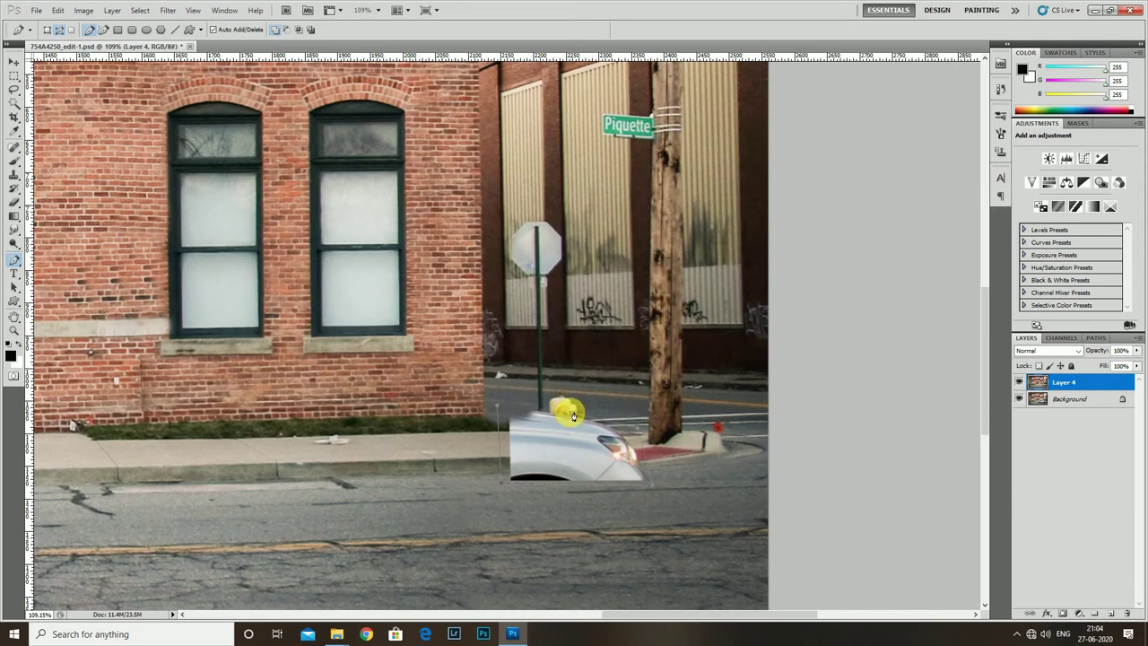
# Step: Turn the car-front path into a feathered selection, Content-Aware fill it, and deselect
pyautogui.hotkey('shift', 'F6')
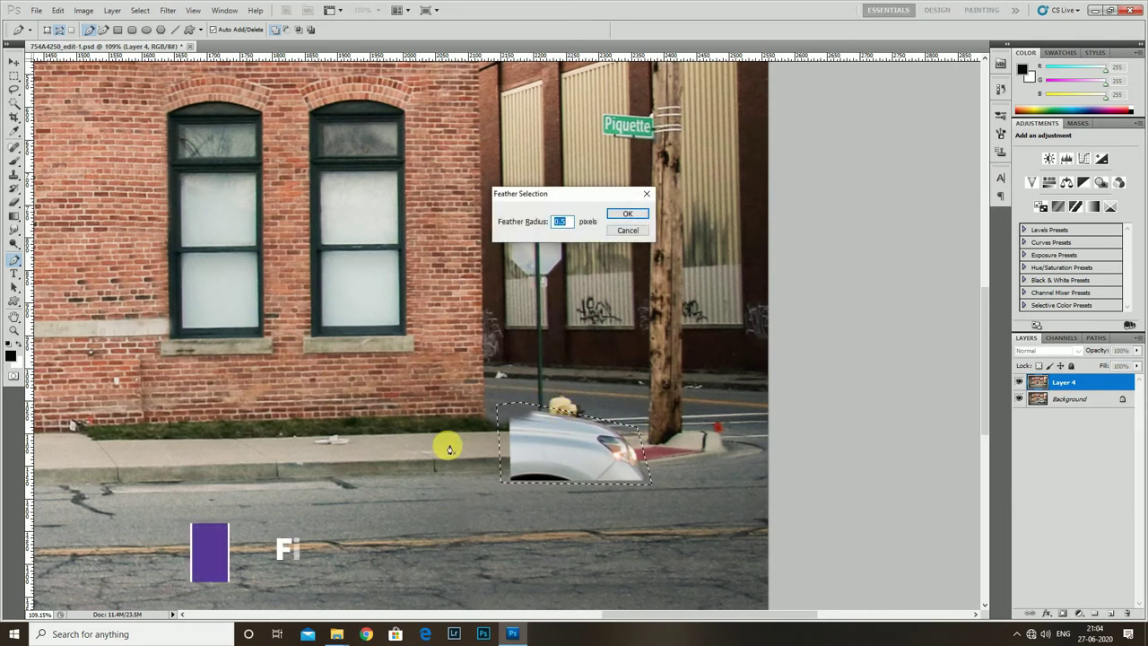
pyautogui.press('Return')
pyautogui.hotkey('shift', 'F5')
pyautogui.press('Return')
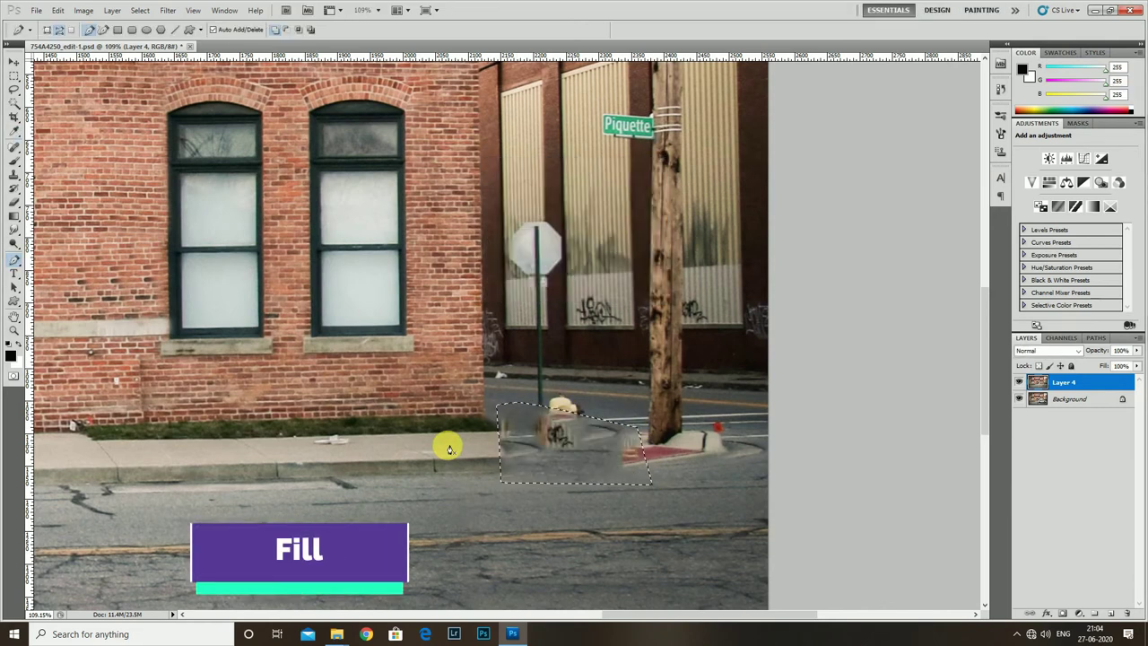
pyautogui.hotkey('ctrl', 'd')
# Step: Clone-stamp over the smeared hydrant and graffiti remnants at the curb corner
pyautogui.press('s')
pyautogui.scroll(1, 582, 473)
pyautogui.scroll(1, 536, 485)
pyautogui.scroll(1, 536, 485)
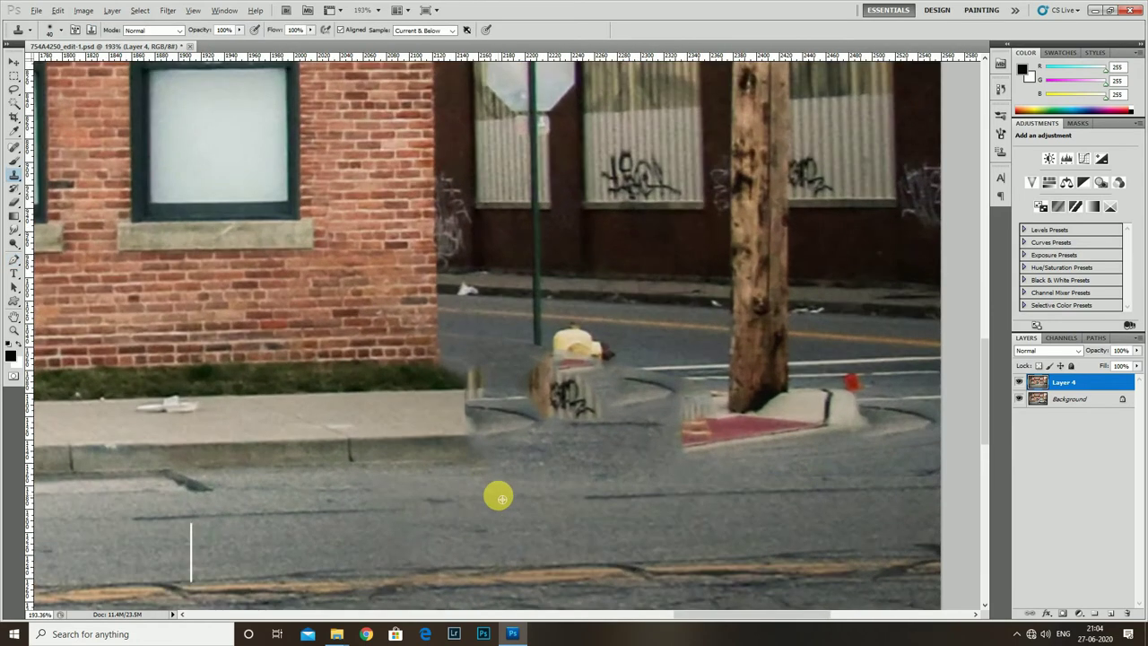
pyautogui.scroll(1, 702, 469)
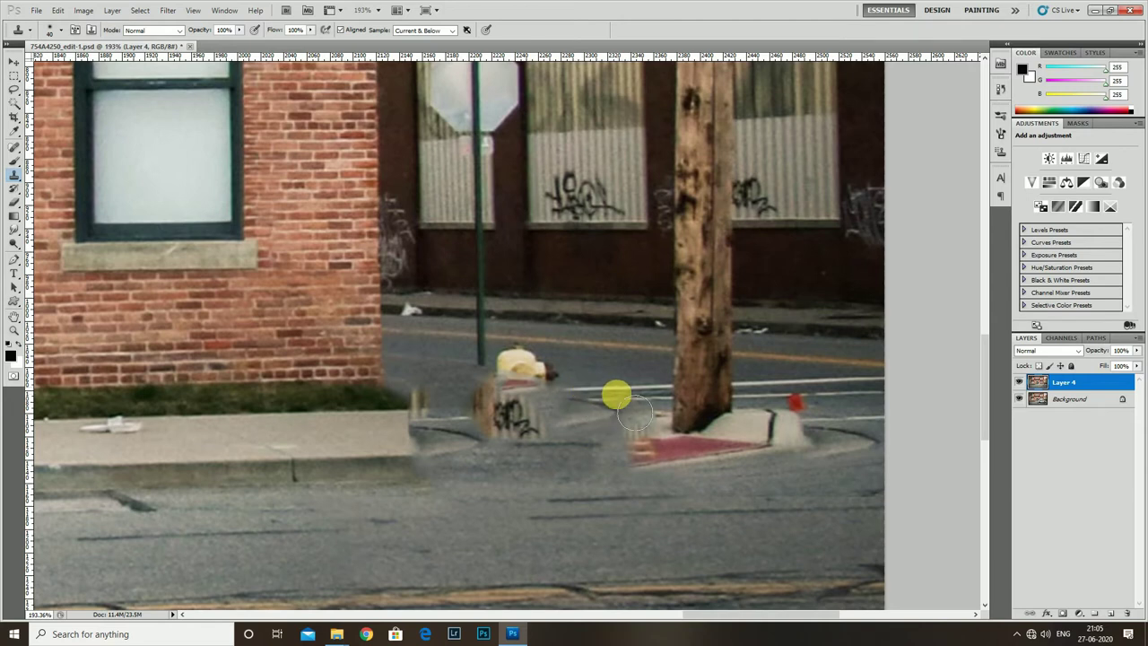
pyautogui.scroll(-1, 560, 417)
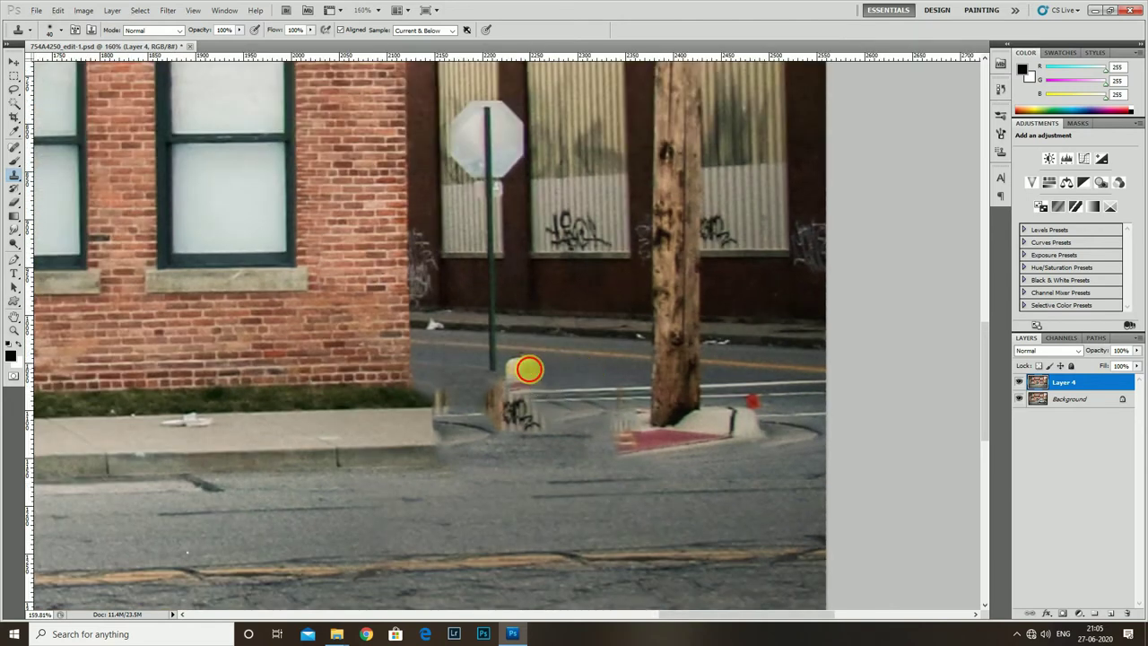
pyautogui.moveTo(512, 371); pyautogui.dragTo(518, 421)
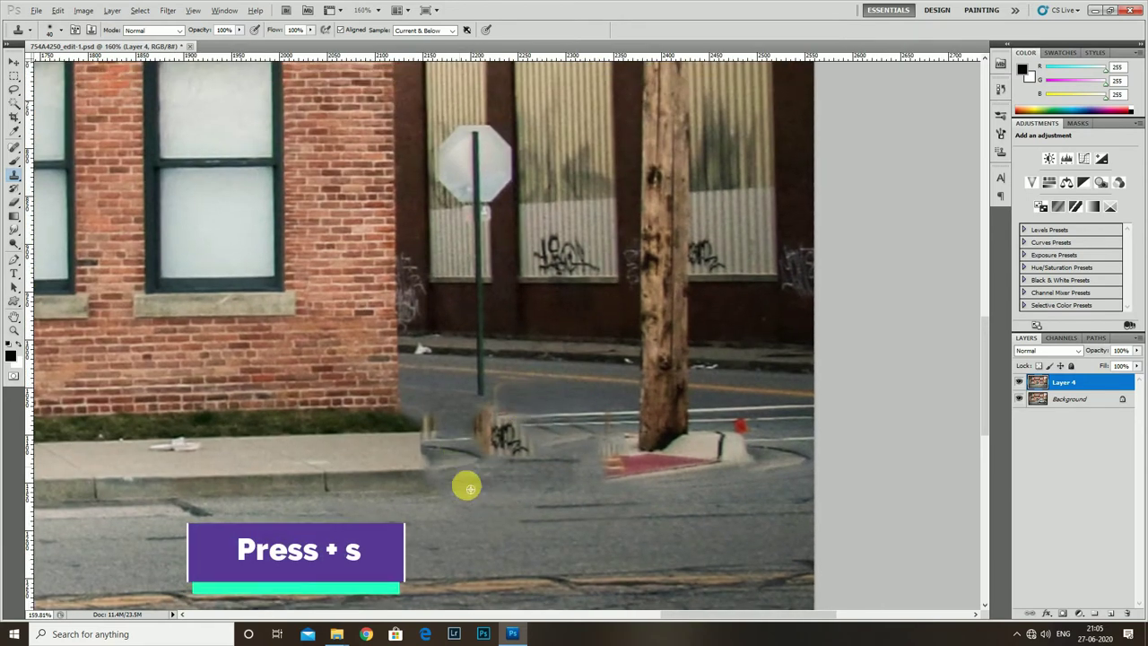
pyautogui.moveTo(431, 423)
pyautogui.mouseDown()
pyautogui.moveTo(487, 487)
pyautogui.moveTo(546, 439)
pyautogui.moveTo(614, 506)
pyautogui.moveTo(615, 457)
pyautogui.moveTo(436, 422)
pyautogui.moveTo(512, 403)
pyautogui.moveTo(517, 449)
pyautogui.mouseUp()
# Step: Clone road texture over the blotchy pavement left of the pole
pyautogui.scroll(2, 517, 449)
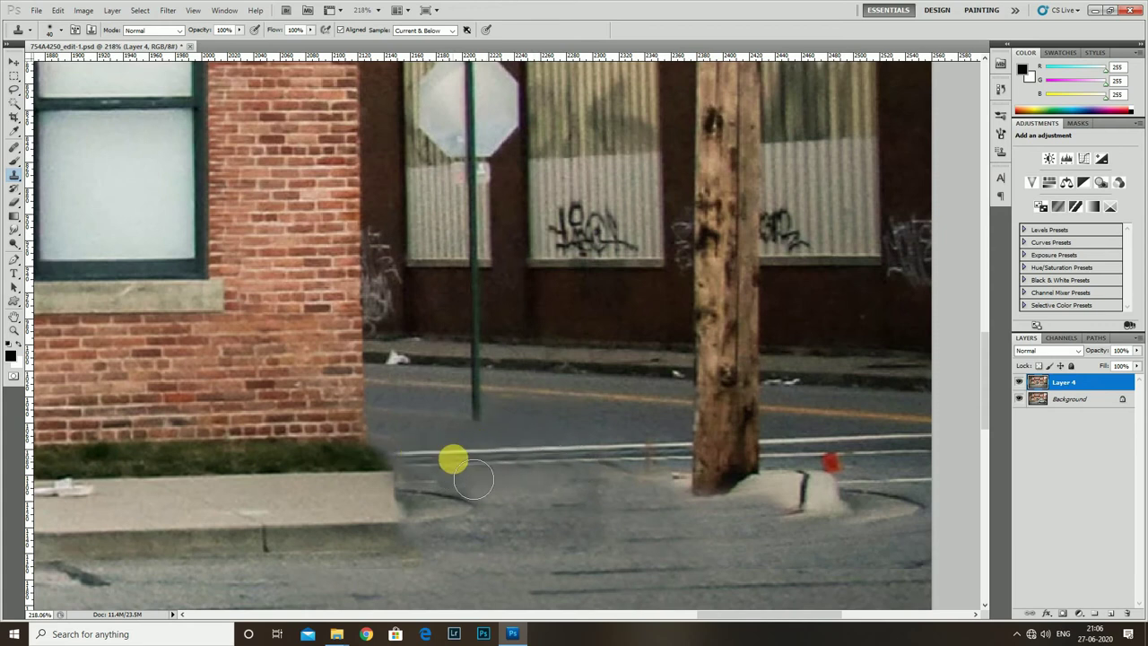
pyautogui.scroll(-1, 446, 473)
pyautogui.moveTo(447, 472); pyautogui.dragTo(427, 469)
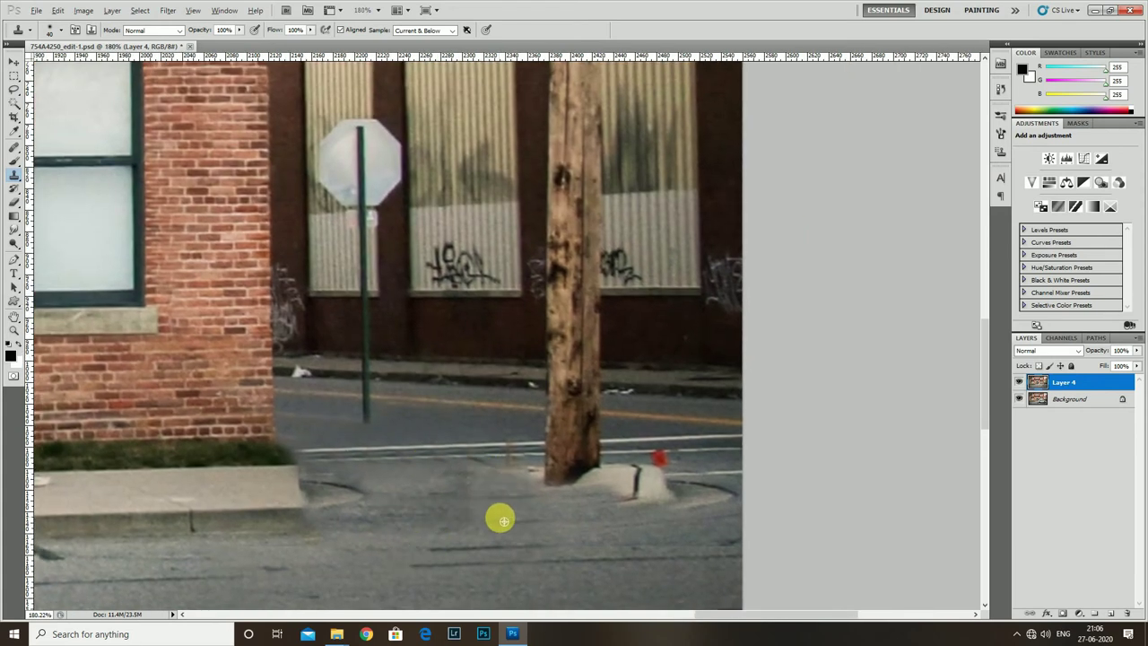
pyautogui.moveTo(504, 505); pyautogui.dragTo(383, 512)
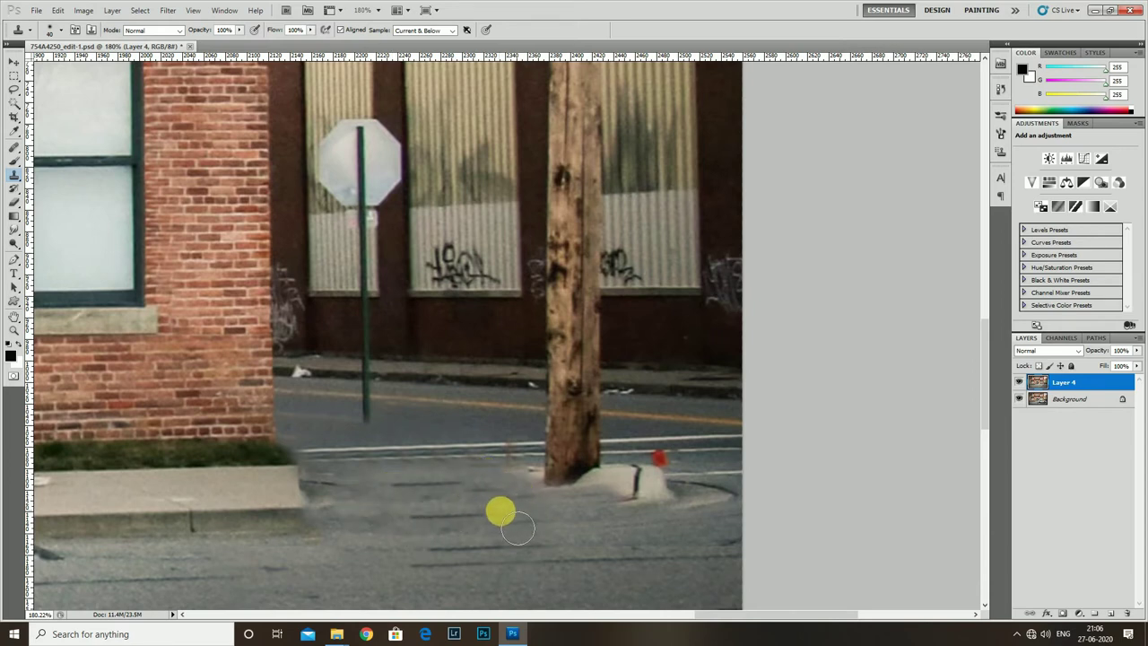
pyautogui.scroll(-2, 518, 508)
# Step: Swap the Clone Stamp for the Dodge tool from the retouching tool group
pyautogui.scroll(-3, 448, 472)
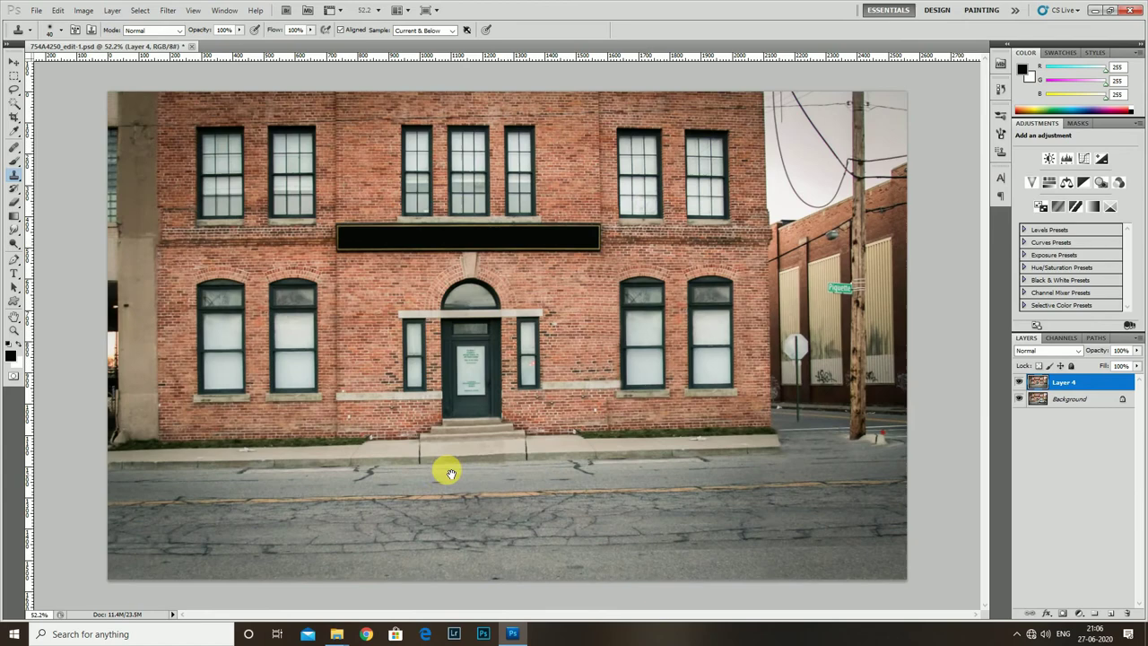
pyautogui.scroll(1, 537, 453)
pyautogui.scroll(2, 494, 445)
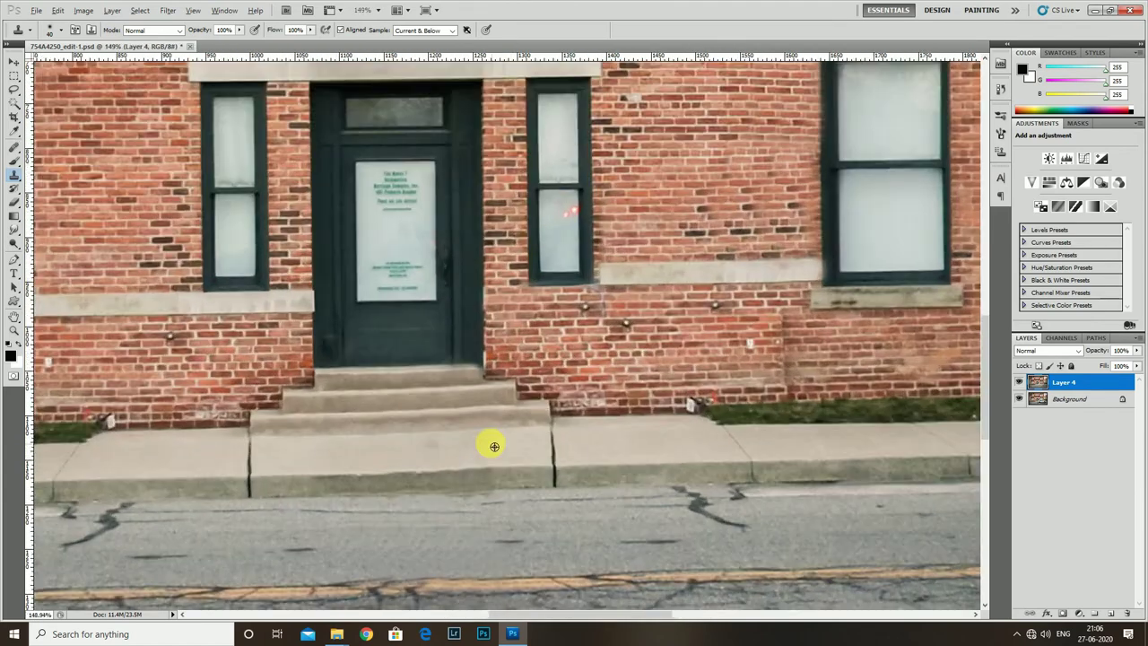
pyautogui.scroll(-2, 502, 475)
pyautogui.scroll(-1, 477, 481)
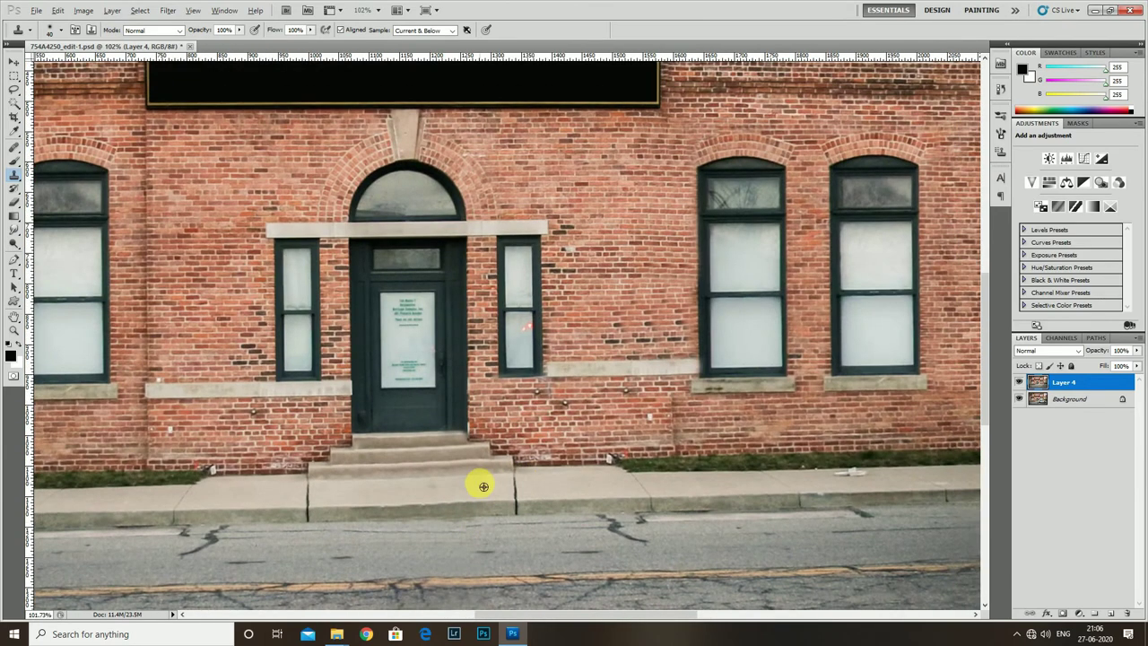
pyautogui.scroll(-2, 609, 469)
pyautogui.scroll(-1, 609, 469)
pyautogui.rightClick(14, 242)
pyautogui.click(63, 249)
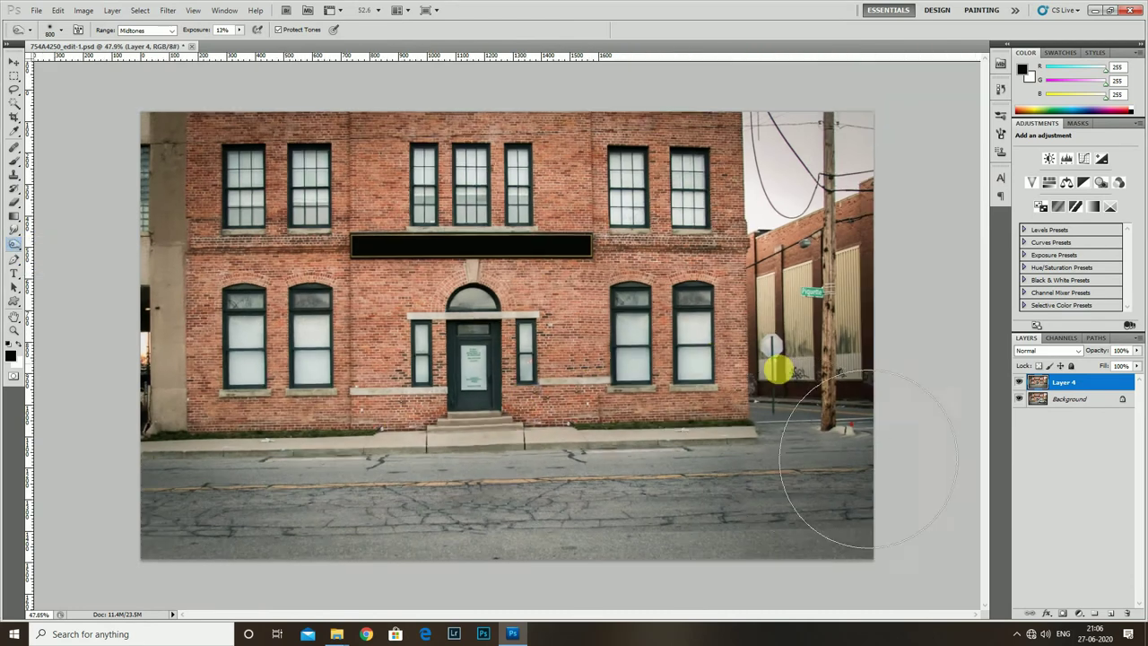
# Step: Flip Layer 4's visibility repeatedly to compare, ending with it hidden to show the original car
pyautogui.scroll(-1, 753, 358)
pyautogui.click(1018, 386)
pyautogui.click(1019, 386)
pyautogui.click(1020, 385)
pyautogui.click(1020, 385)
pyautogui.click(1022, 385)
pyautogui.click(1020, 385)
pyautogui.click(1020, 385)
pyautogui.click(1021, 385)
pyautogui.click(1020, 385)
pyautogui.click(1019, 385)
pyautogui.click(1019, 385)
pyautogui.click(1019, 385)
pyautogui.click(1020, 385)
pyautogui.click(1019, 384)
pyautogui.click(1019, 384)
pyautogui.click(1018, 384)
pyautogui.scroll(5, 781, 346)
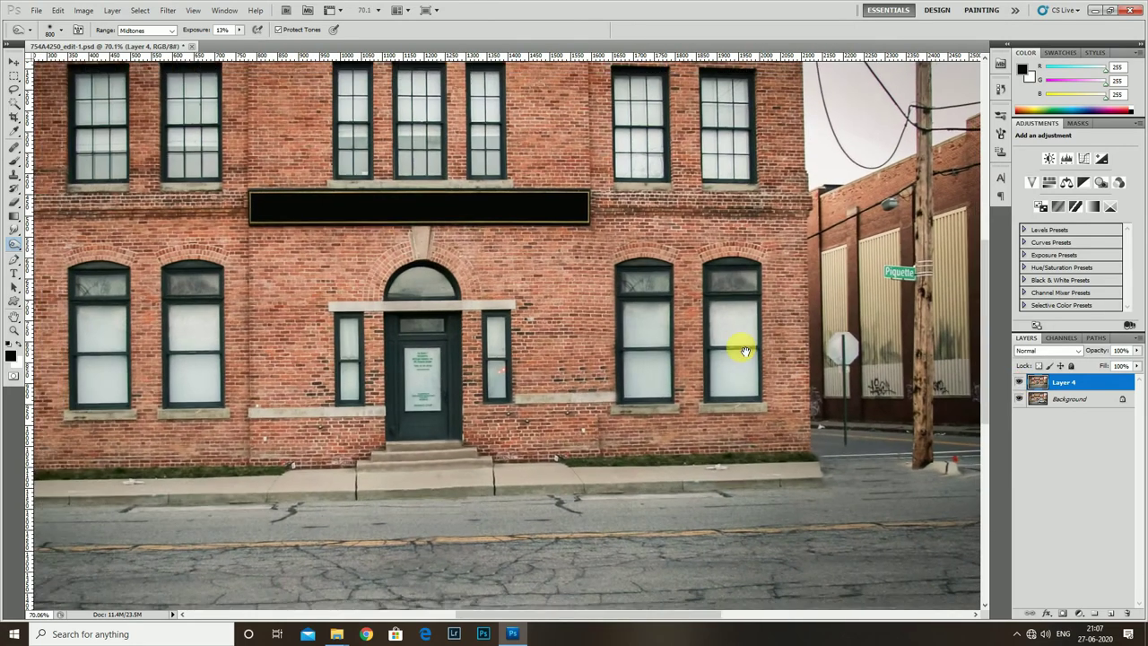
pyautogui.scroll(3, 739, 354)
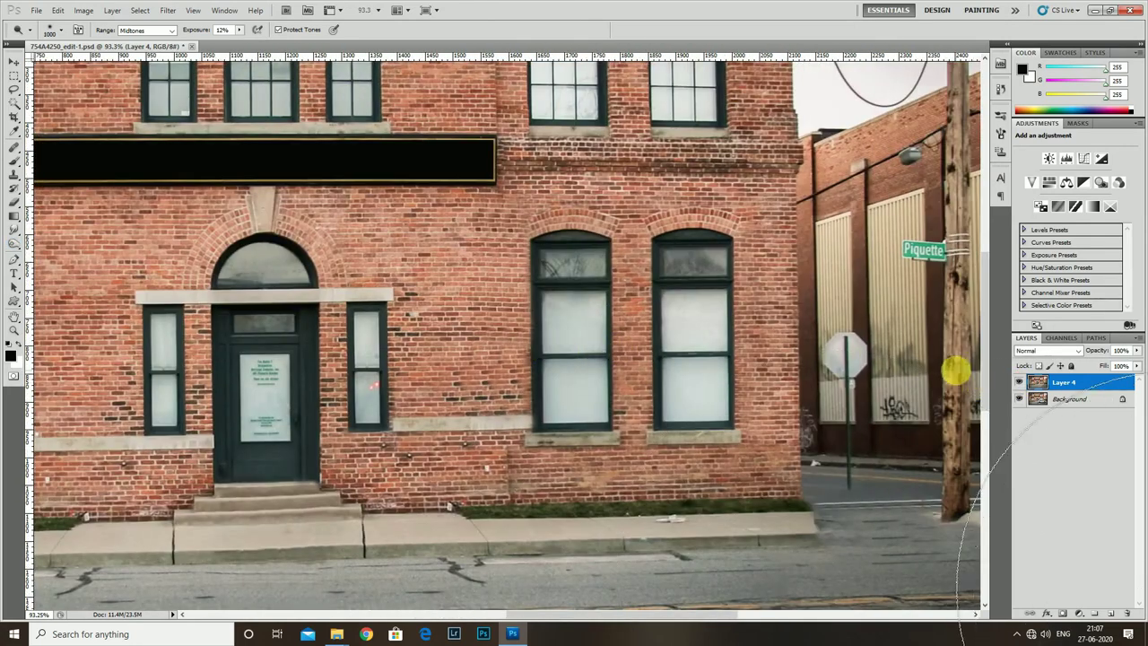
pyautogui.click(1020, 383)
pyautogui.click(1021, 383)
pyautogui.click(1020, 384)
pyautogui.click(1021, 384)
pyautogui.click(1021, 383)
pyautogui.click(1021, 384)
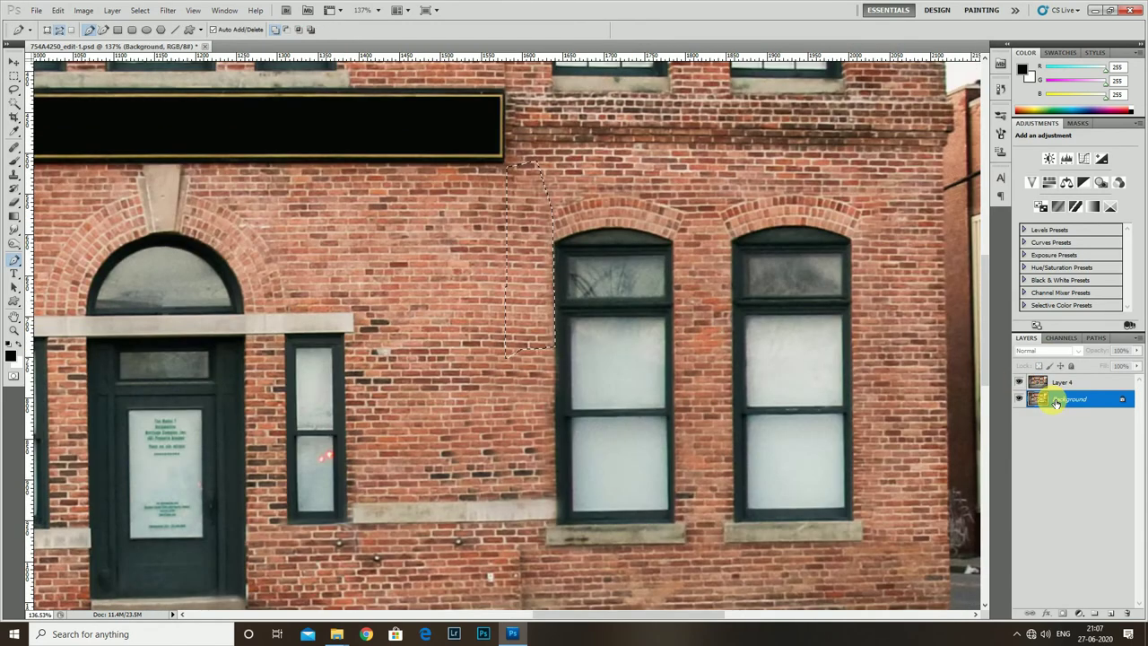
# Step: Duplicate the Background layer and delete a marquee rectangle from Layer 4 beside the first tall window
pyautogui.moveTo(1056, 402); pyautogui.dragTo(1034, 397)
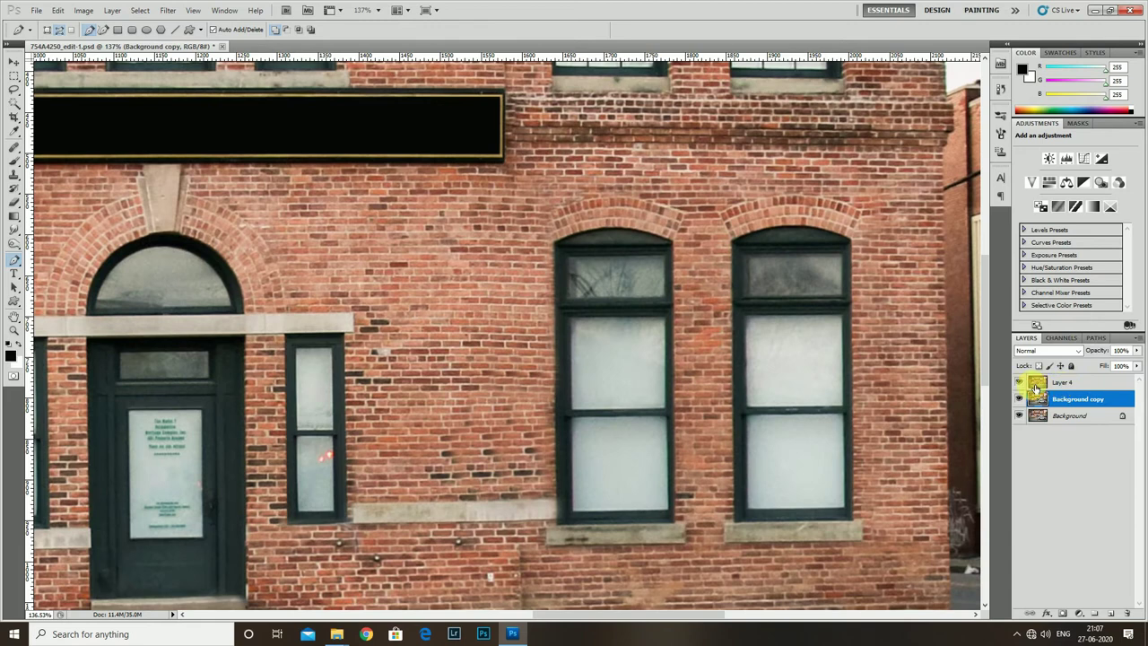
pyautogui.click(1019, 383)
pyautogui.press('m')
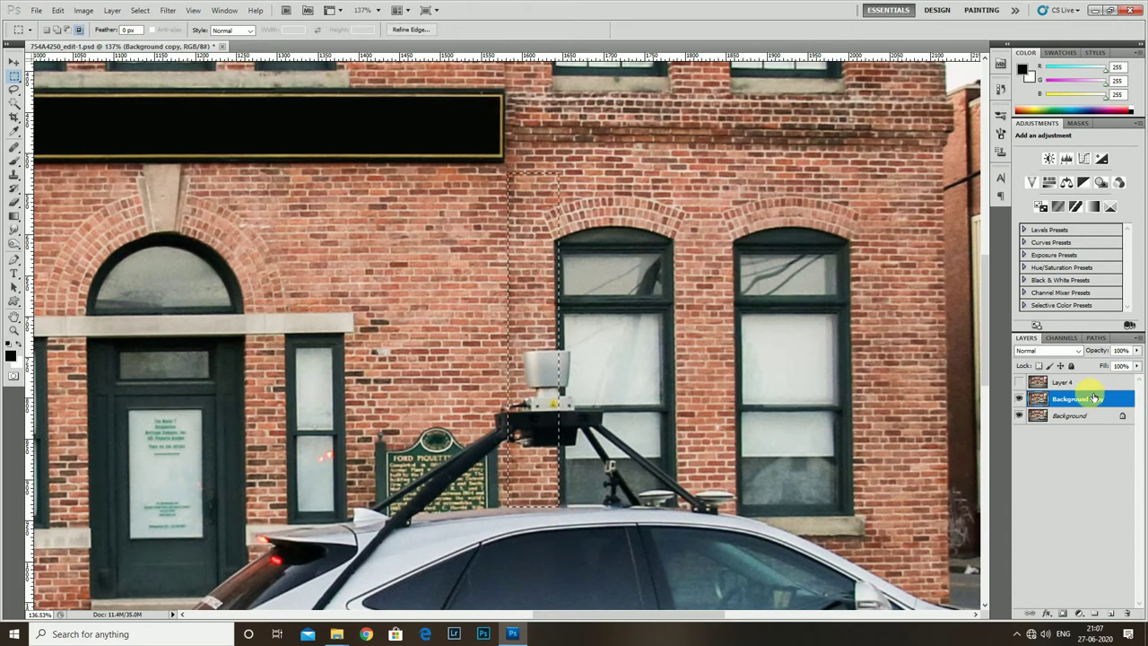
pyautogui.click(1019, 383)
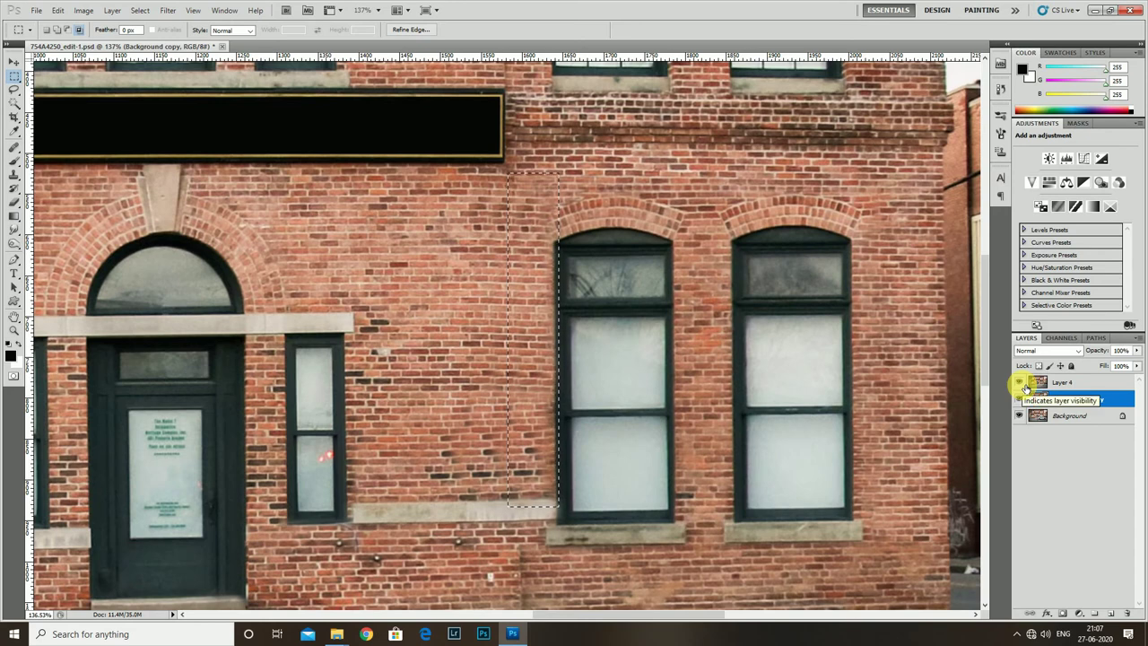
pyautogui.click(1069, 386)
pyautogui.press('Delete')
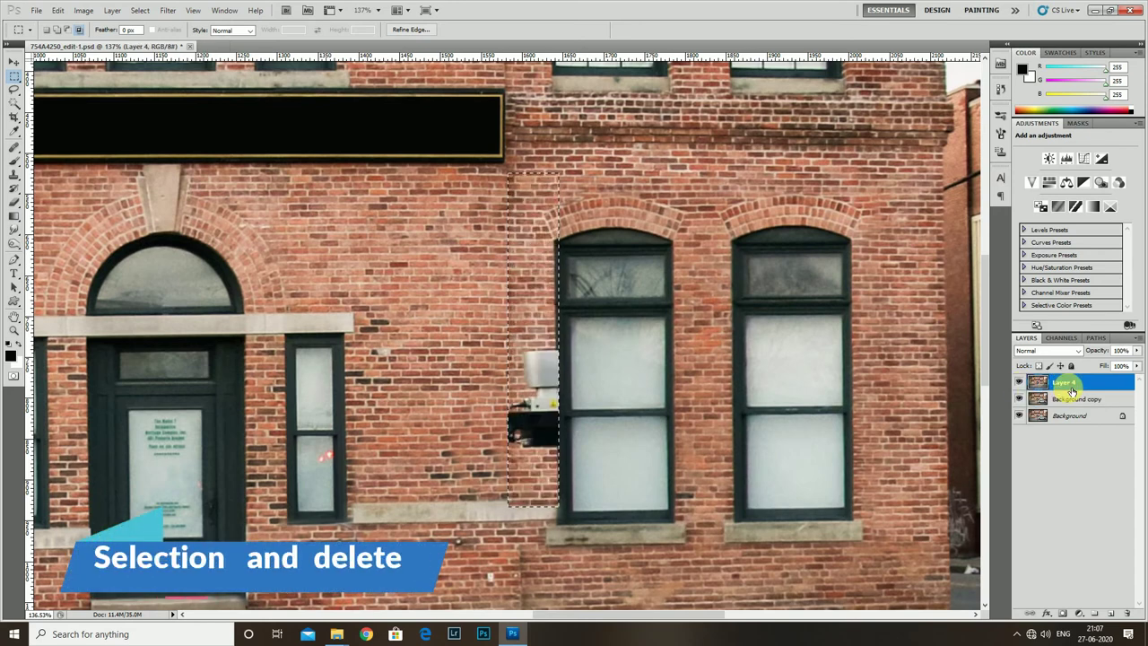
pyautogui.hotkey('ctrl', 'd')
pyautogui.scroll(-2, 622, 410)
# Step: Clone brick onto the wall near the stone sill and toggle the photo copy to check it
pyautogui.scroll(-2, 594, 386)
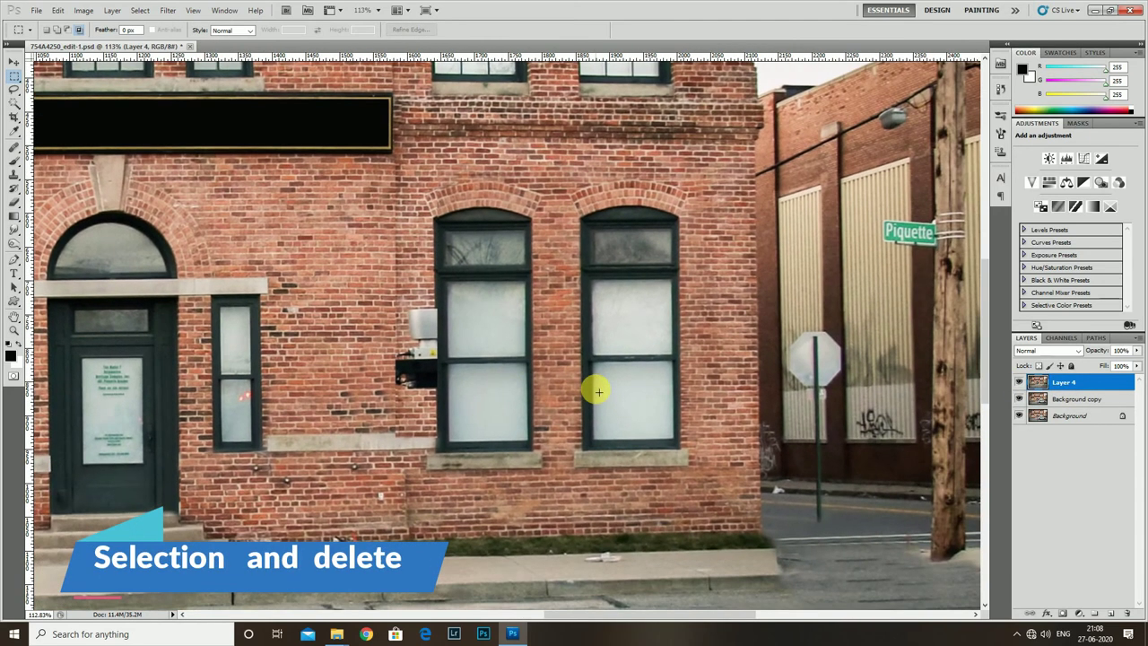
pyautogui.scroll(1, 439, 475)
pyautogui.scroll(1, 428, 469)
pyautogui.press('s')
pyautogui.scroll(1, 407, 440)
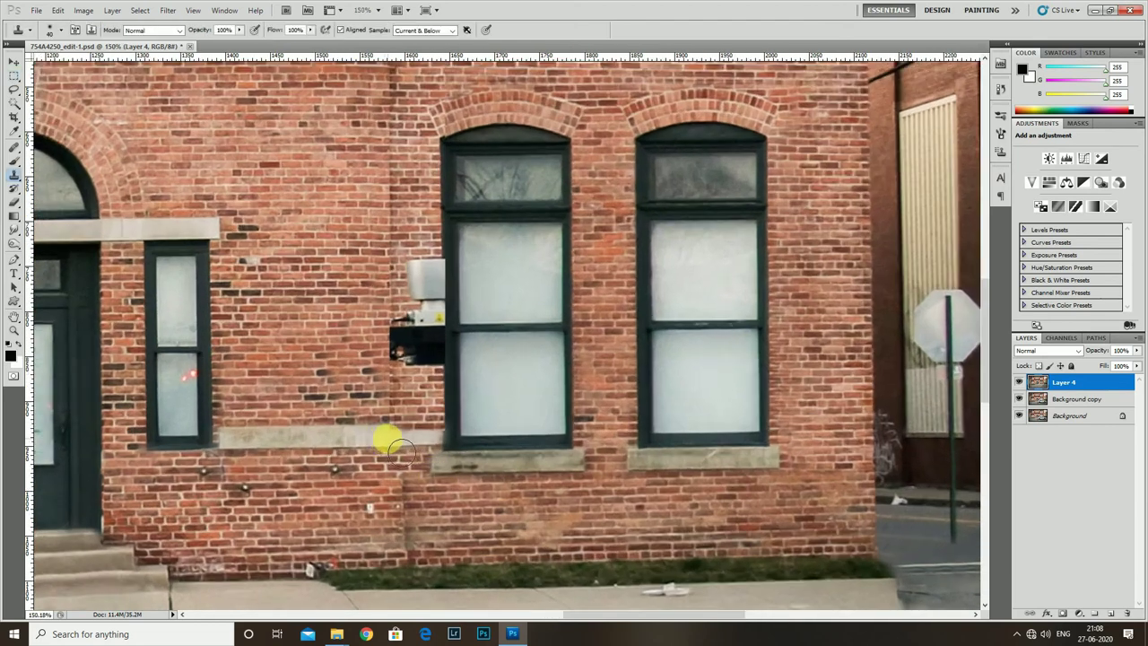
pyautogui.scroll(1, 383, 436)
pyautogui.scroll(3, 384, 438)
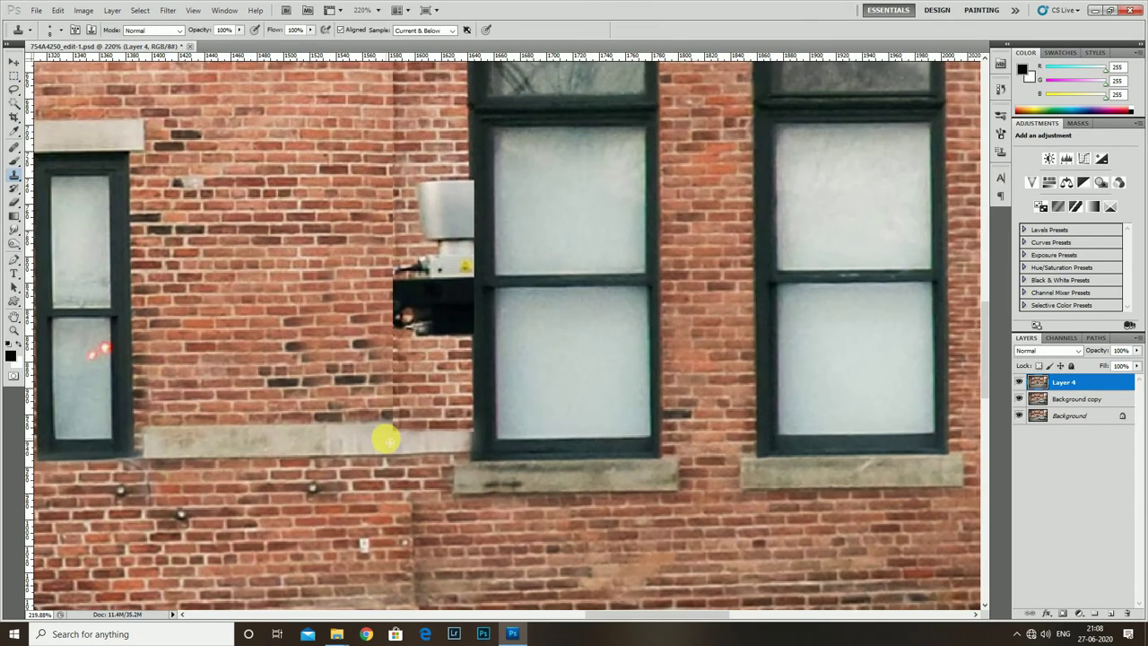
pyautogui.moveTo(396, 433); pyautogui.dragTo(397, 435)
pyautogui.scroll(-2, 453, 434)
pyautogui.scroll(-1, 468, 418)
pyautogui.click(1019, 398)
pyautogui.click(1020, 398)
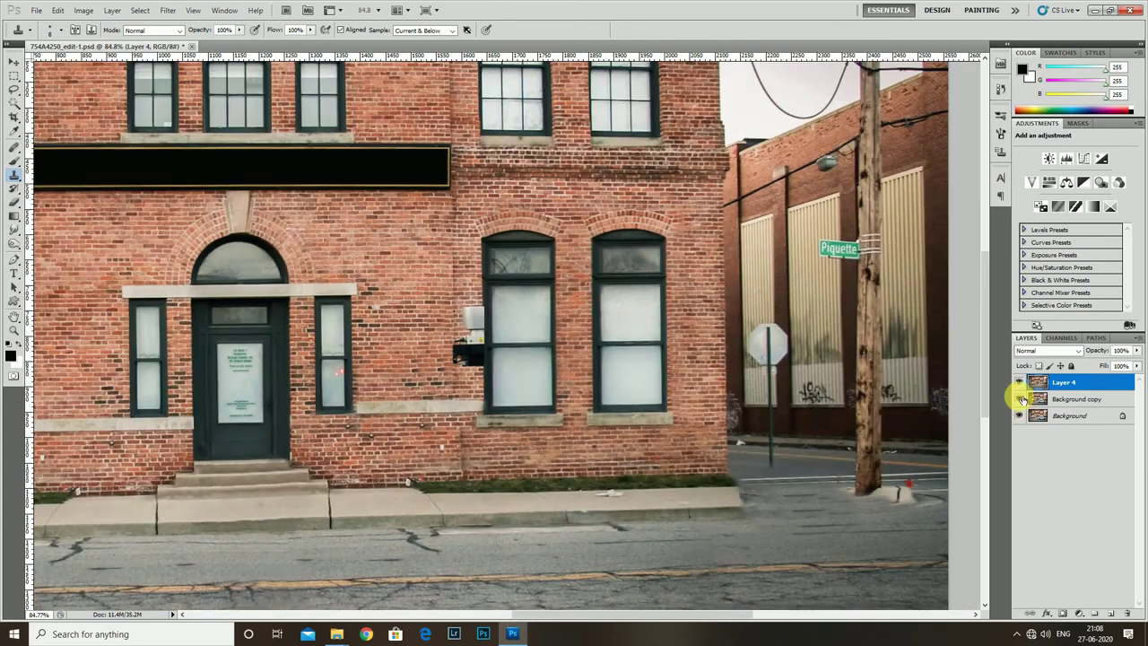
# Step: Cover the black box's lower-left corner and left edge with brick, then merge Layer 4 down
pyautogui.scroll(2, 533, 366)
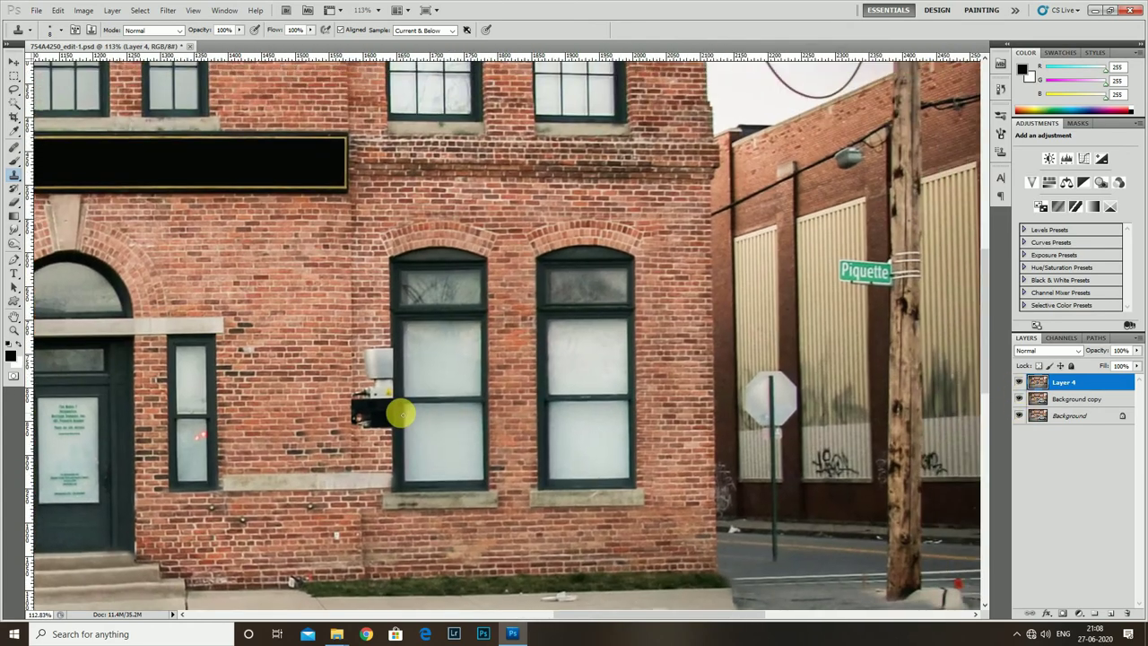
pyautogui.scroll(1, 401, 414)
pyautogui.scroll(1, 385, 391)
pyautogui.moveTo(357, 437); pyautogui.dragTo(342, 461)
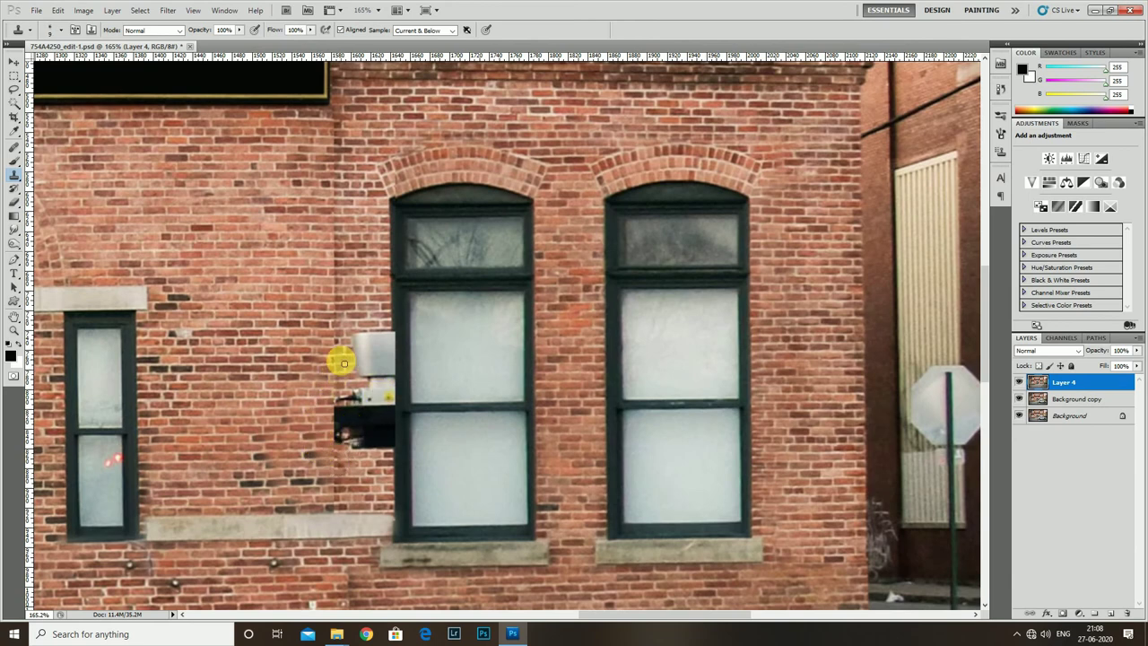
pyautogui.scroll(1, 333, 363)
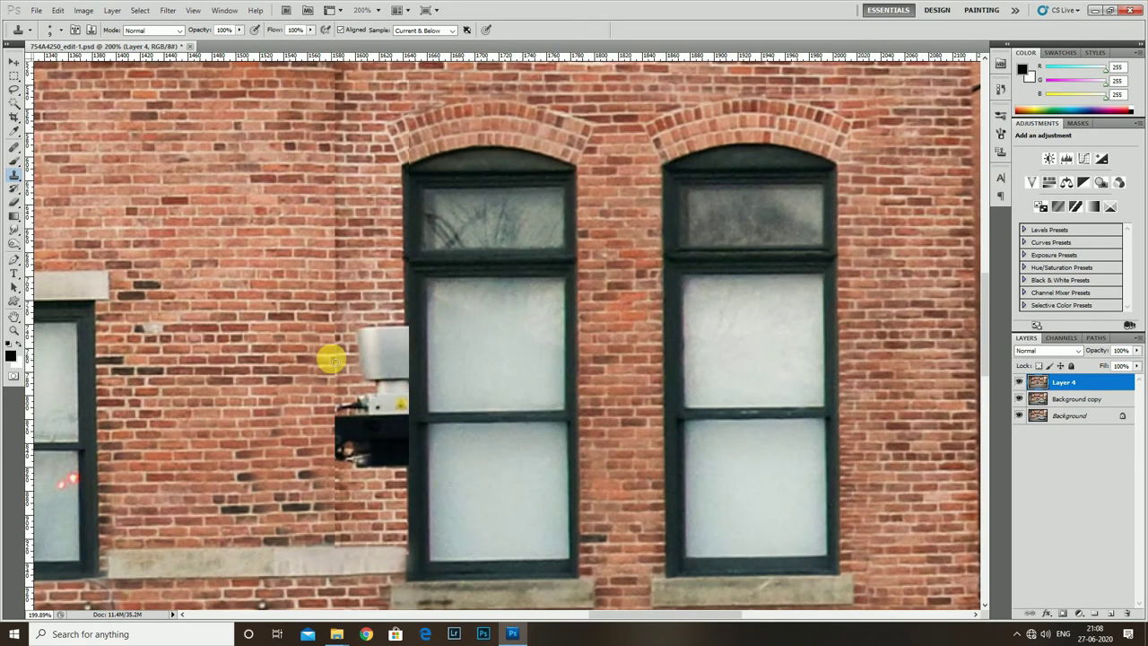
pyautogui.moveTo(335, 544); pyautogui.dragTo(331, 515)
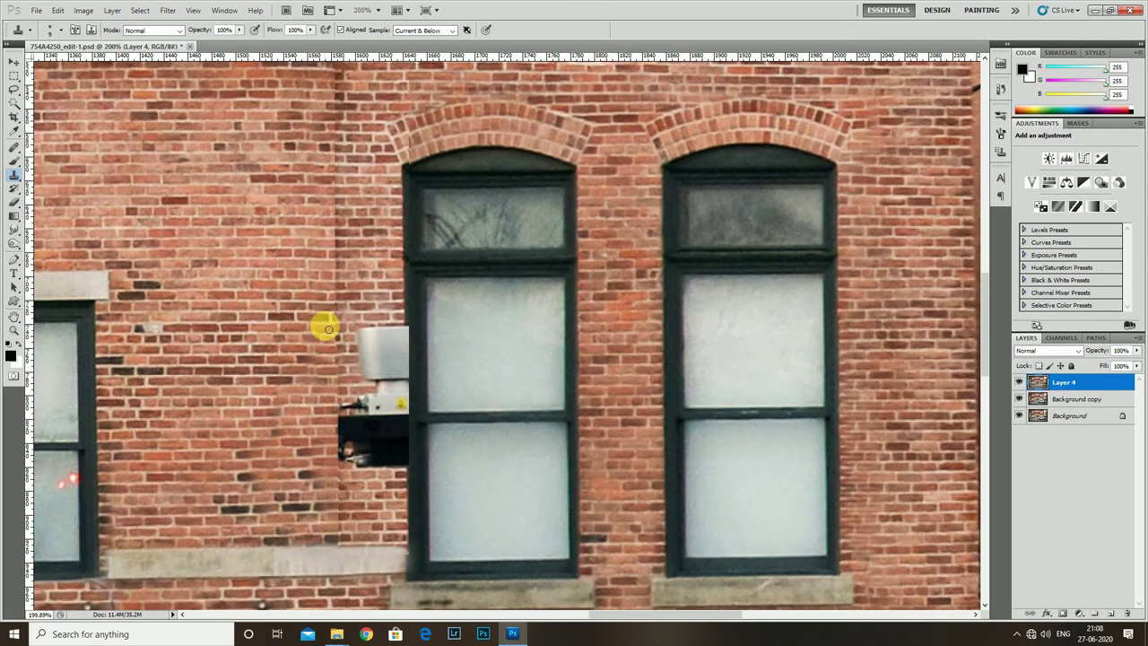
pyautogui.hscroll(-1, 419, 314)
pyautogui.hscroll(-1, 696, 350)
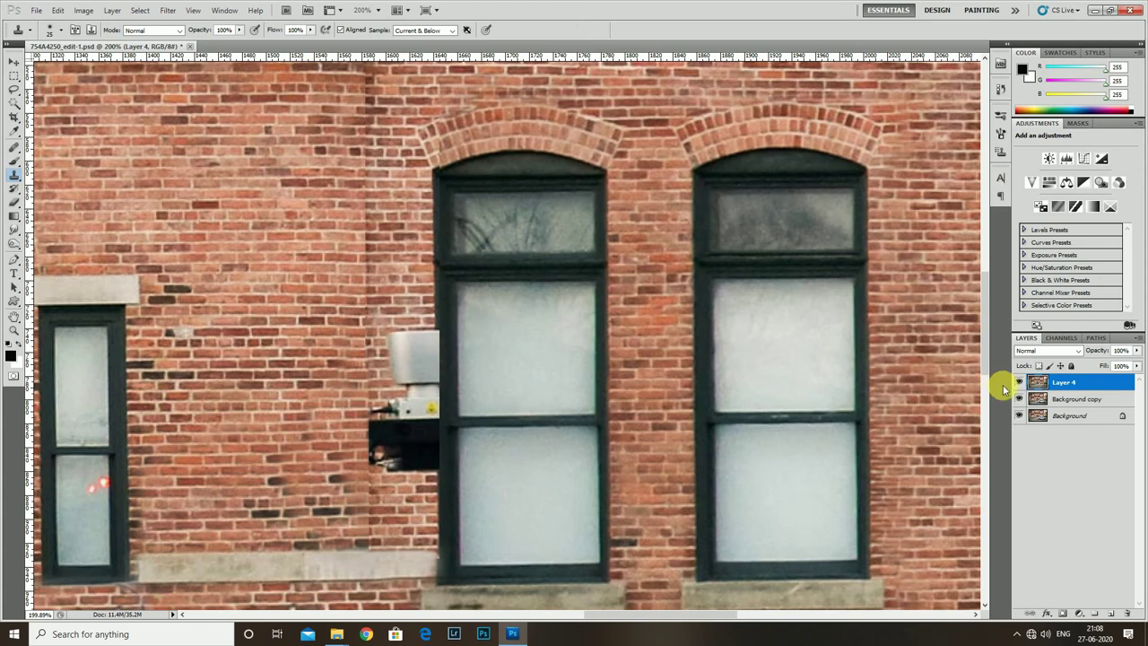
pyautogui.hotkey('ctrl', 'e')
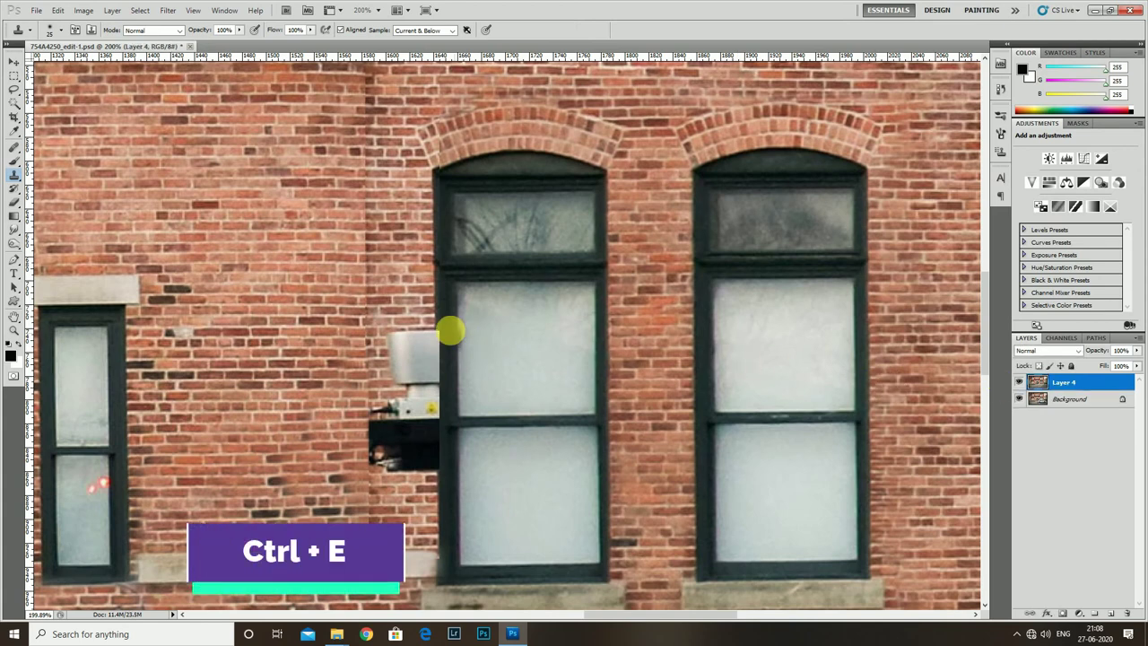
# Step: Toggle Layer 4 on and off to compare the retouch with the original photo
pyautogui.click(1019, 382)
pyautogui.click(1019, 382)
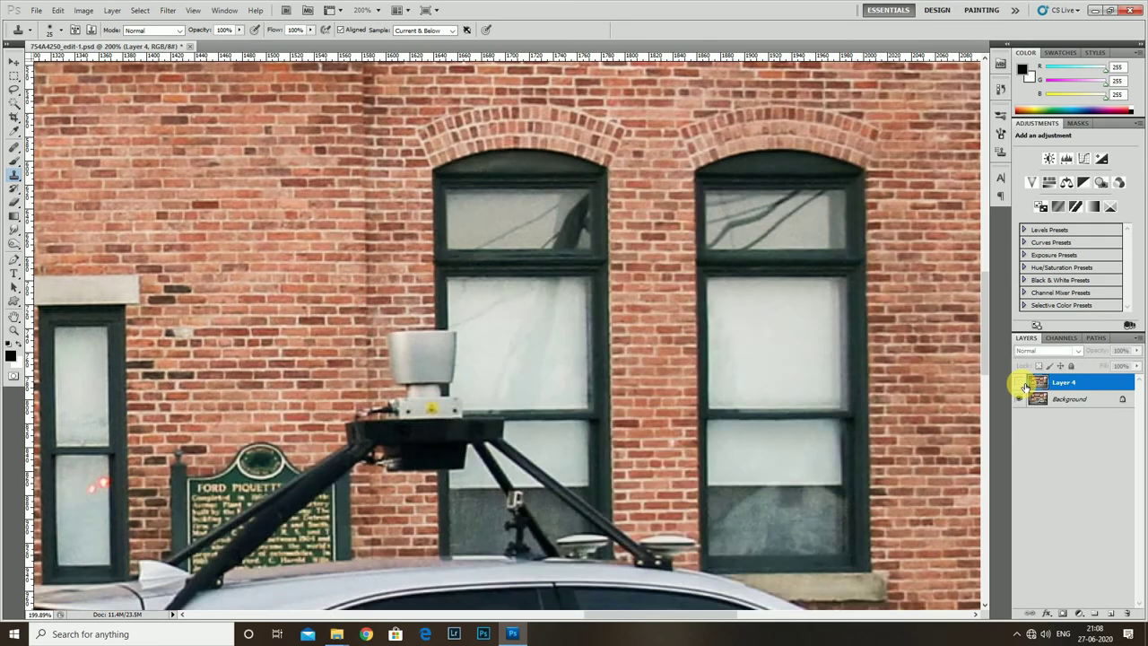
pyautogui.click(1021, 383)
pyautogui.click(1020, 383)
pyautogui.click(1020, 383)
pyautogui.scroll(1, 437, 315)
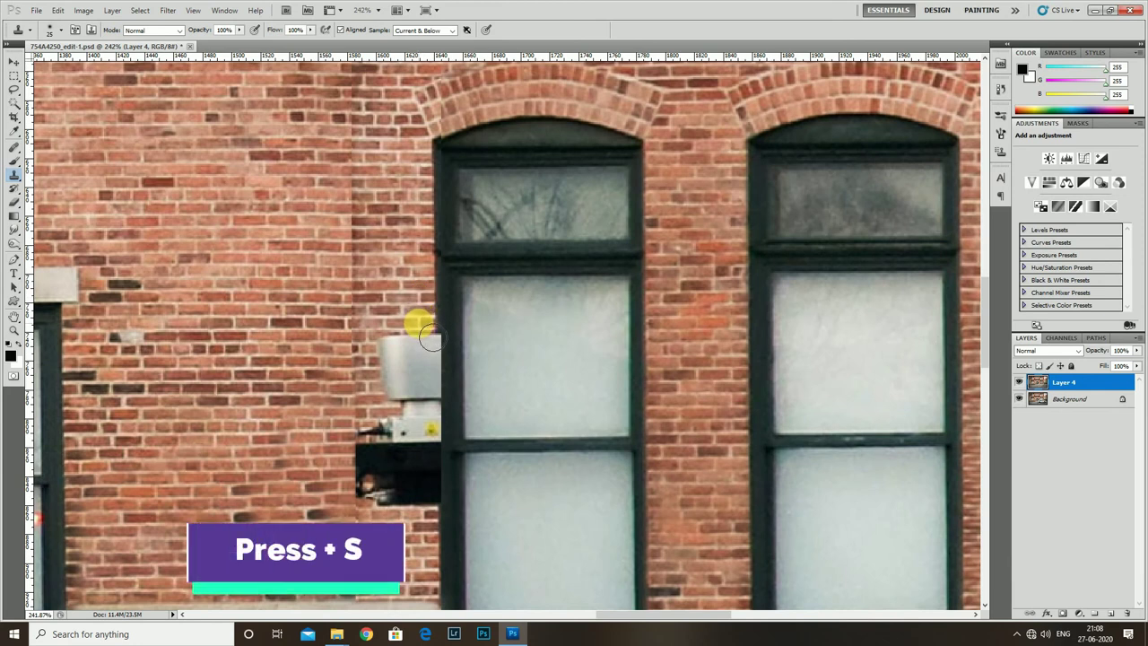
# Step: Clone brick over the fixture's grey top and black box, then undo the bad strokes
pyautogui.moveTo(431, 336)
pyautogui.mouseDown()
pyautogui.moveTo(390, 341)
pyautogui.moveTo(398, 397)
pyautogui.mouseUp()
pyautogui.scroll(-2, 404, 376)
pyautogui.moveTo(422, 330)
pyautogui.mouseDown()
pyautogui.moveTo(446, 328)
pyautogui.moveTo(392, 341)
pyautogui.moveTo(376, 359)
pyautogui.moveTo(402, 381)
pyautogui.mouseUp()
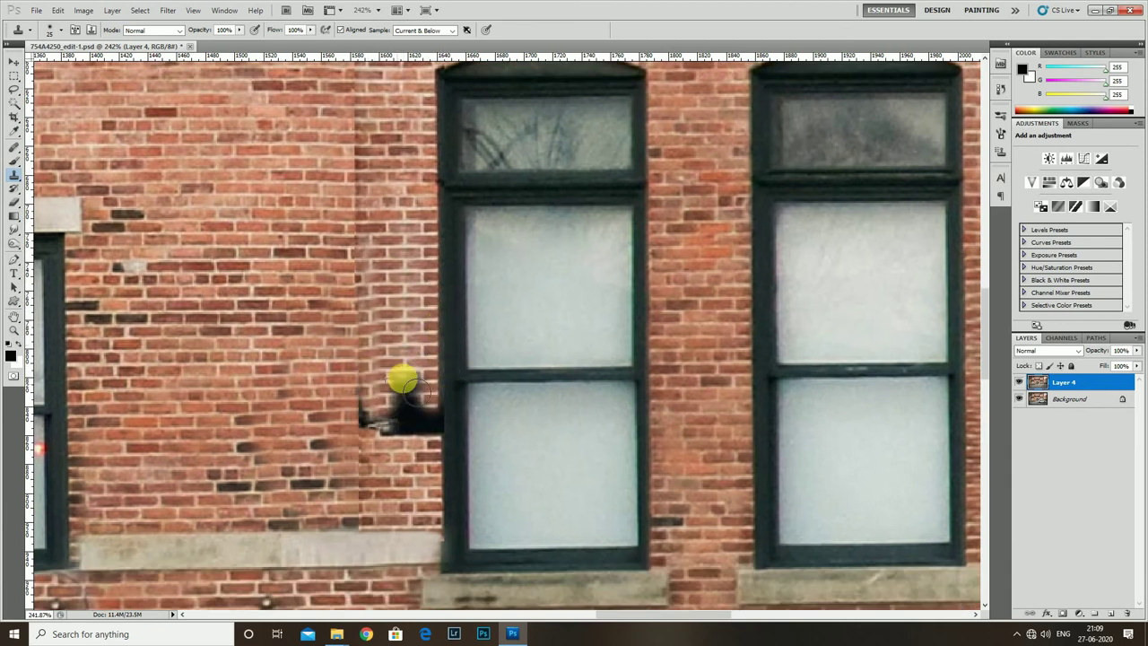
pyautogui.scroll(-1, 408, 386)
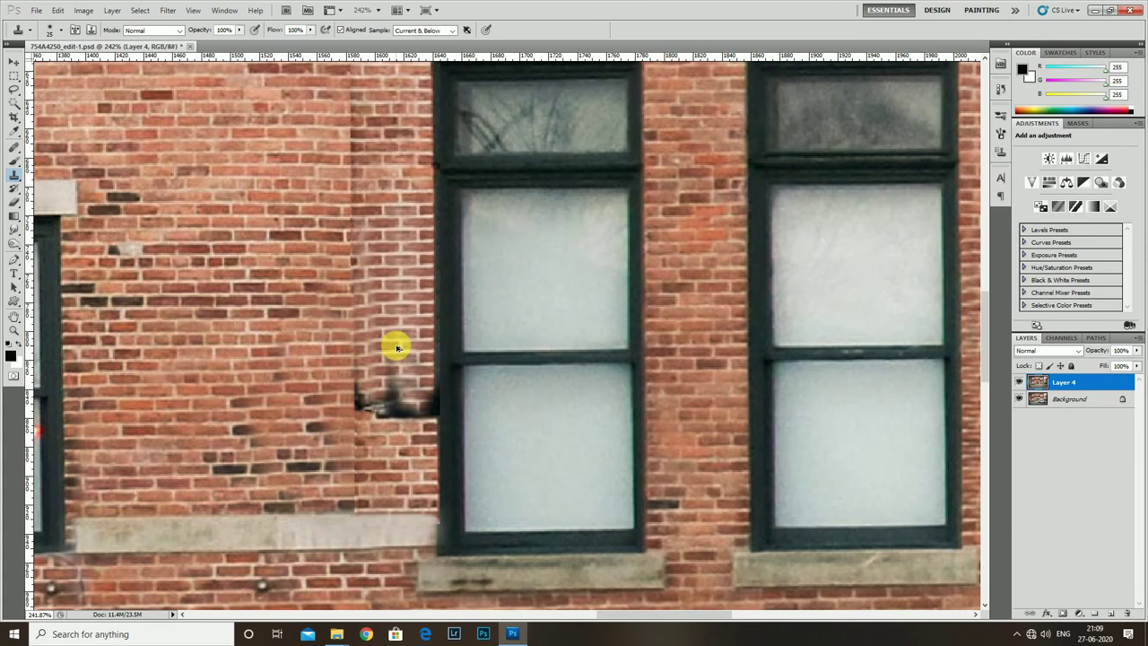
pyautogui.hotkey('ctrl', 'alt', 'z')
pyautogui.hotkey('ctrl', 'alt', 'z')
pyautogui.hotkey('ctrl', 'alt', 'z')
pyautogui.scroll(-1, 397, 341)
pyautogui.scroll(-1, 398, 341)
pyautogui.scroll(4, 403, 435)
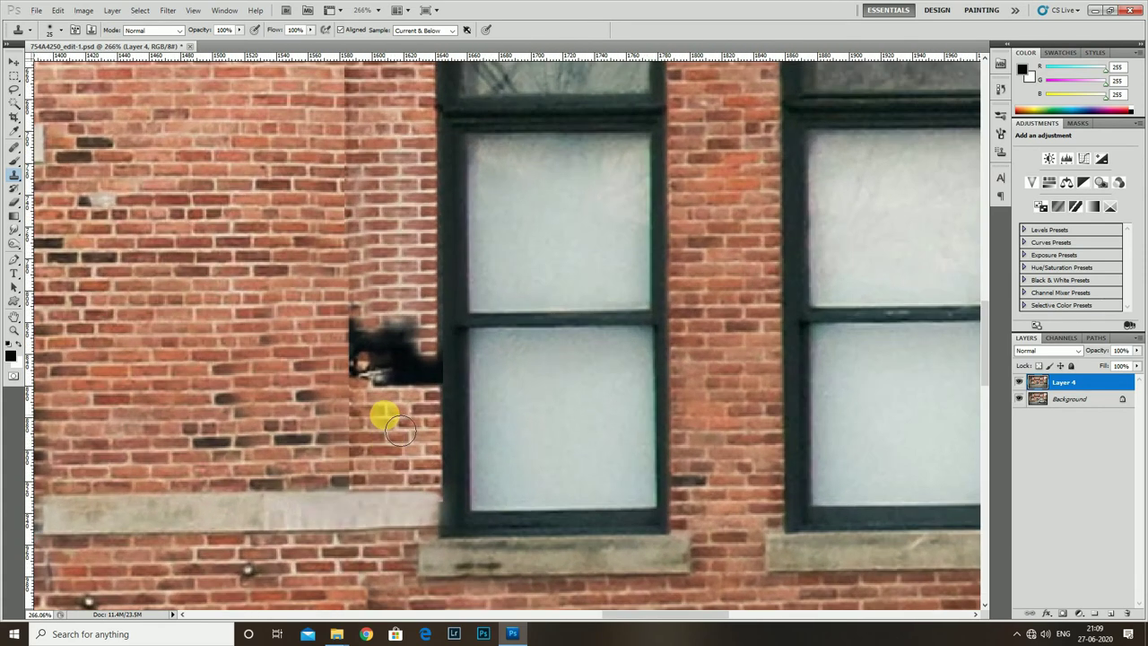
# Step: Clone brick over the right part of the black fixture and resample a fresh brick area
pyautogui.moveTo(390, 414)
pyautogui.mouseDown()
pyautogui.moveTo(424, 352)
pyautogui.moveTo(381, 377)
pyautogui.moveTo(374, 347)
pyautogui.moveTo(426, 334)
pyautogui.moveTo(375, 336)
pyautogui.mouseUp()
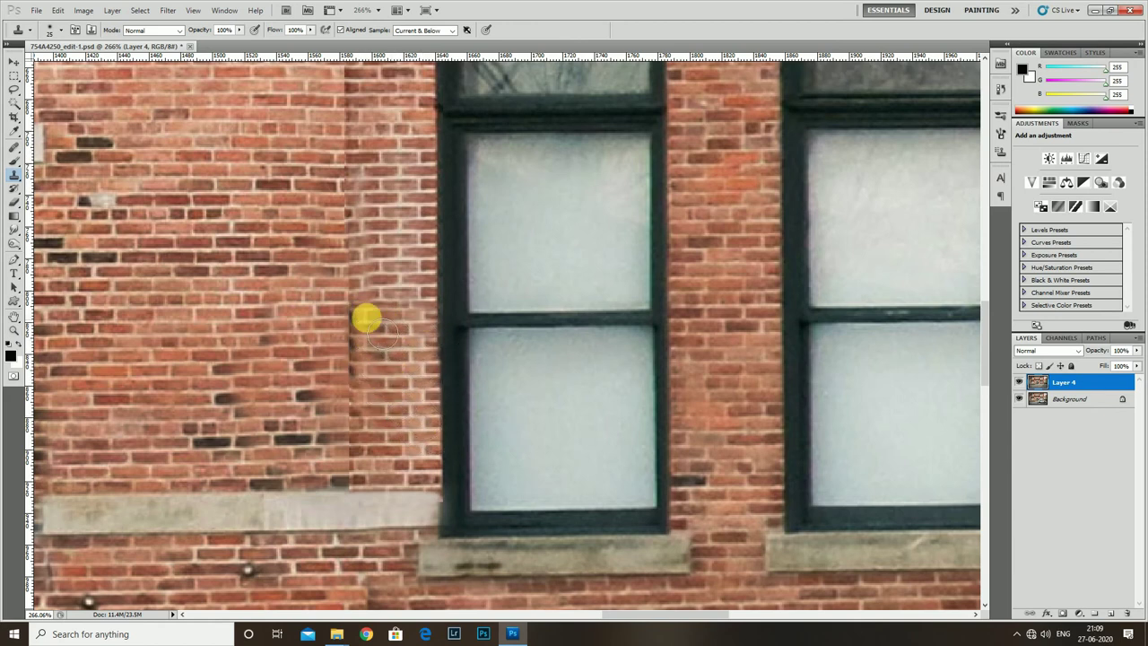
pyautogui.scroll(-3, 376, 323)
pyautogui.scroll(1, 393, 375)
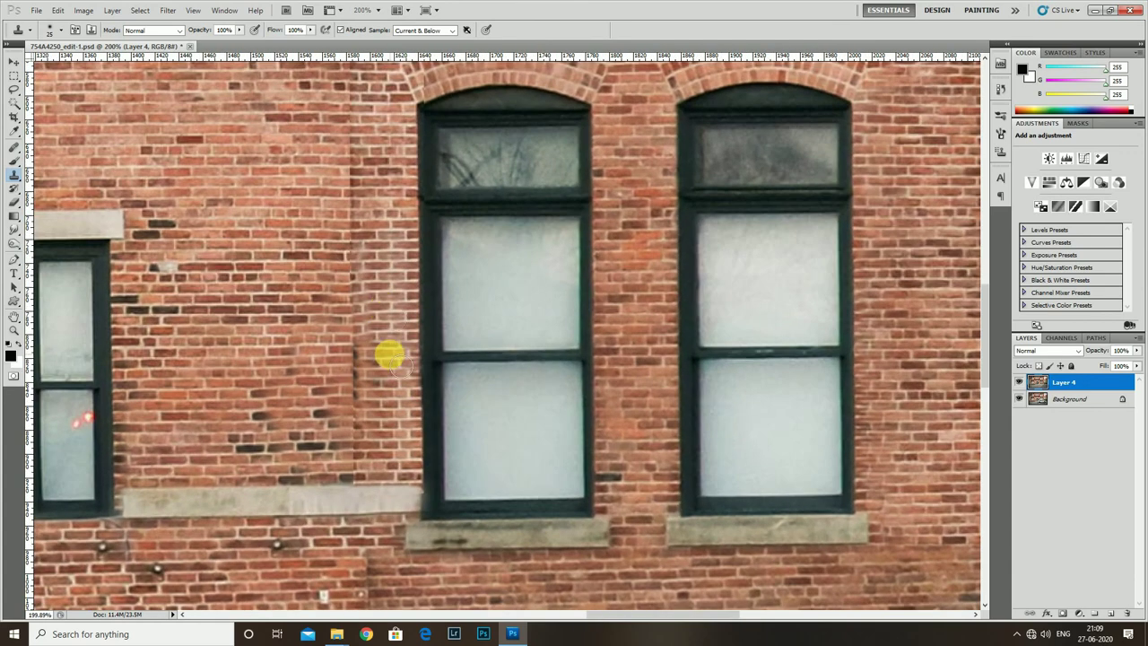
pyautogui.keyDown('alt'); pyautogui.click(396, 226); pyautogui.keyUp('alt')
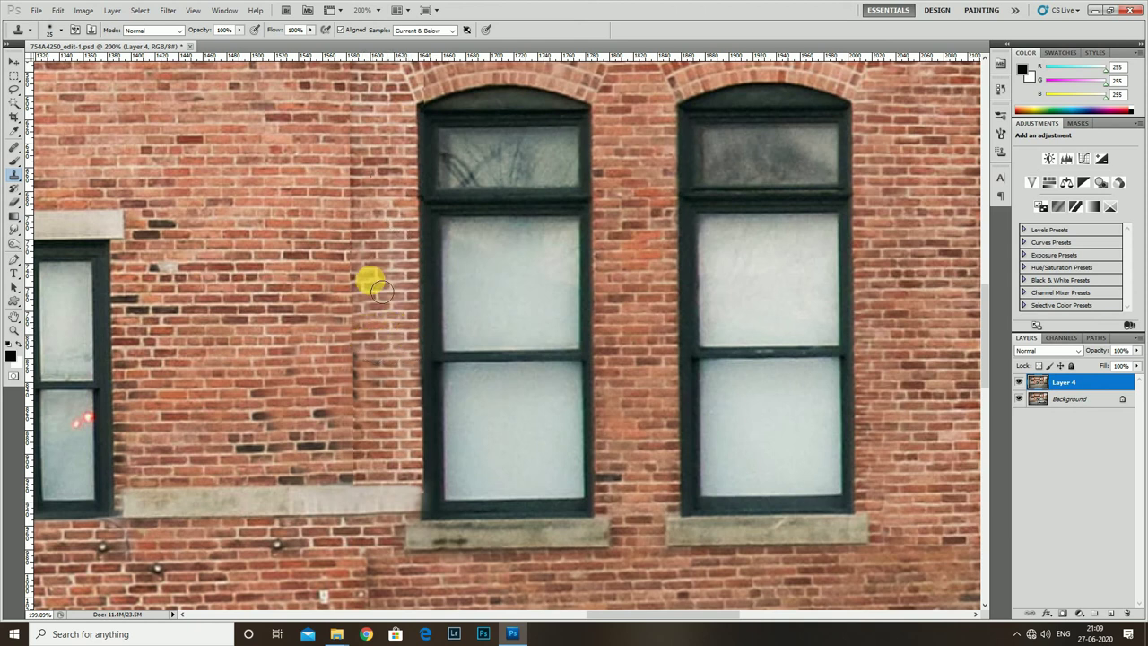
pyautogui.scroll(-5, 363, 278)
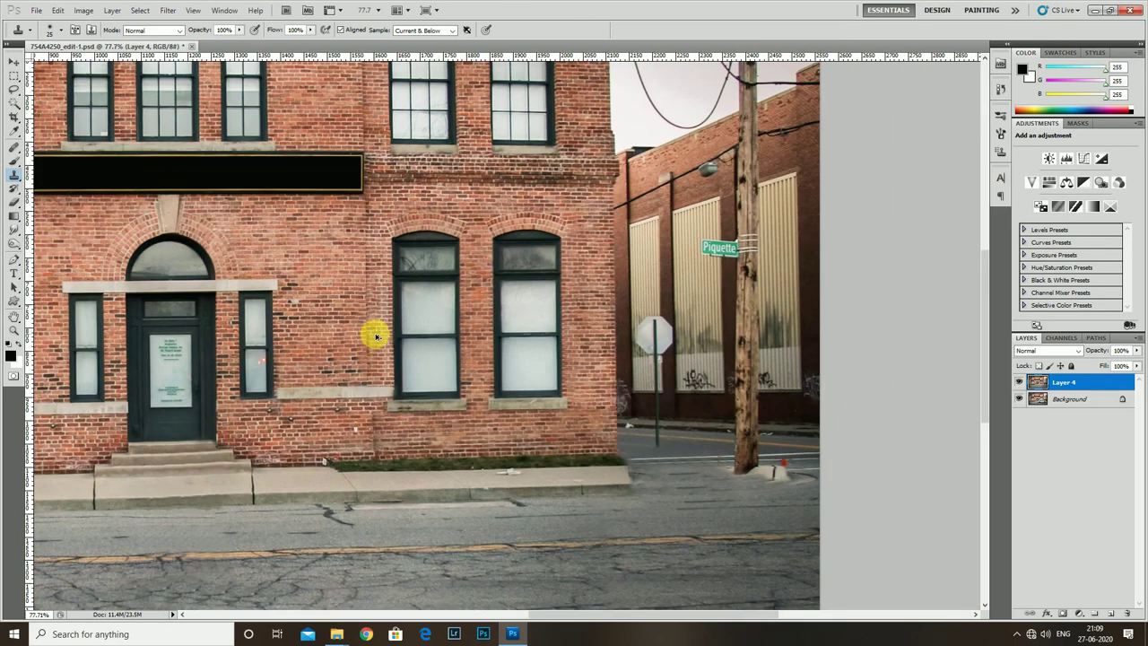
# Step: Zoom out and toggle Layer 4 to compare the finished edit with the original
pyautogui.scroll(-3, 375, 334)
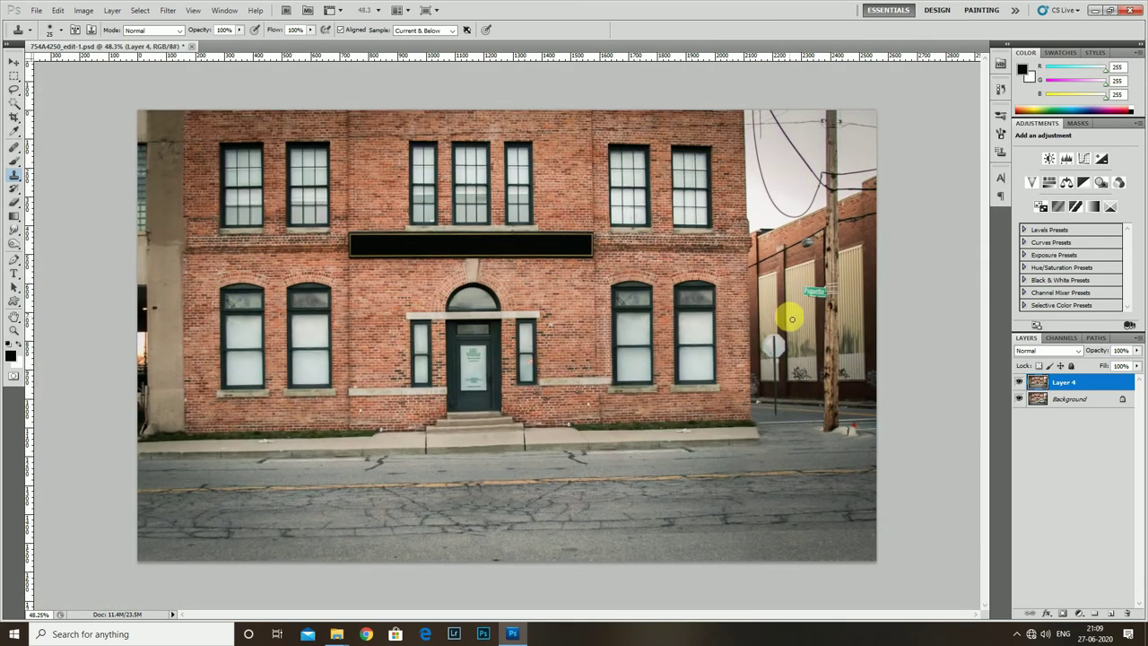
pyautogui.click(1026, 385)
pyautogui.click(1027, 385)
pyautogui.click(1026, 385)
pyautogui.click(1027, 385)
pyautogui.click(1026, 386)
pyautogui.click(1026, 386)
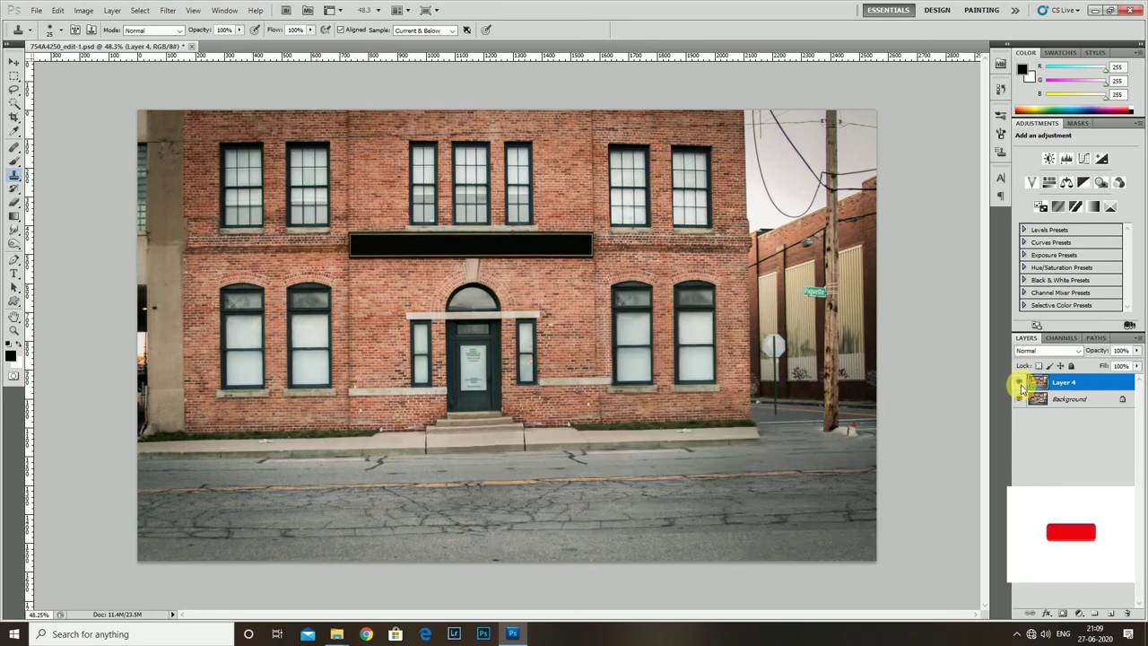
# Step: Save as 754A4250_edit-1 in Photoshop PSD format, replacing the existing file
pyautogui.hotkey('ctrl', 'shift', 's')
pyautogui.click(725, 298)
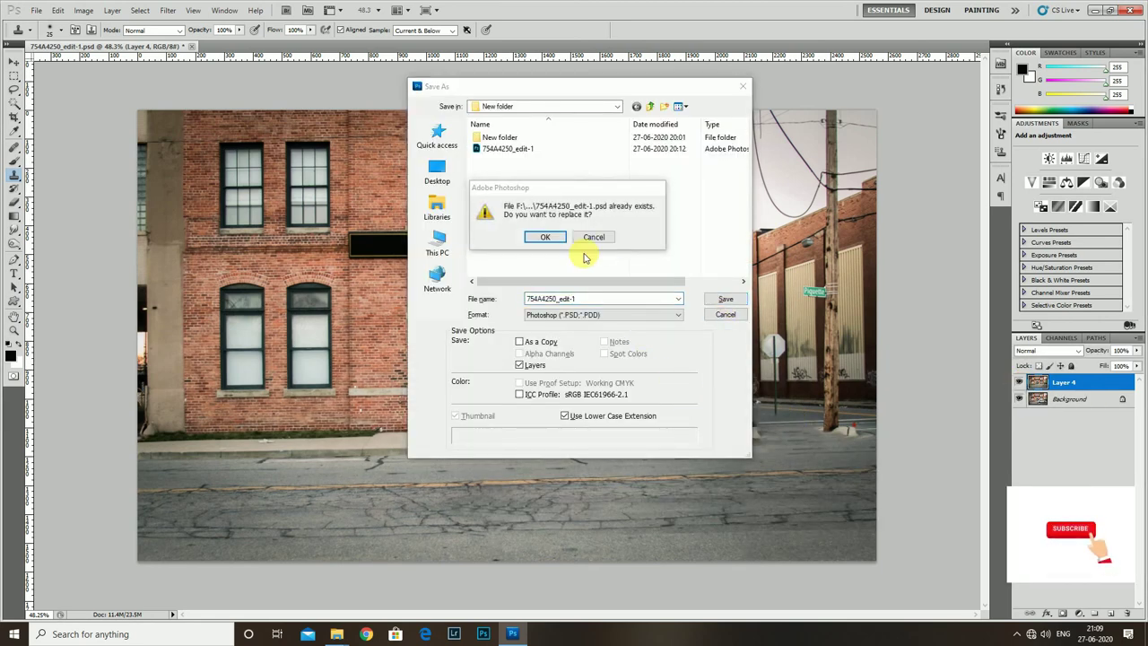
pyautogui.click(554, 238)
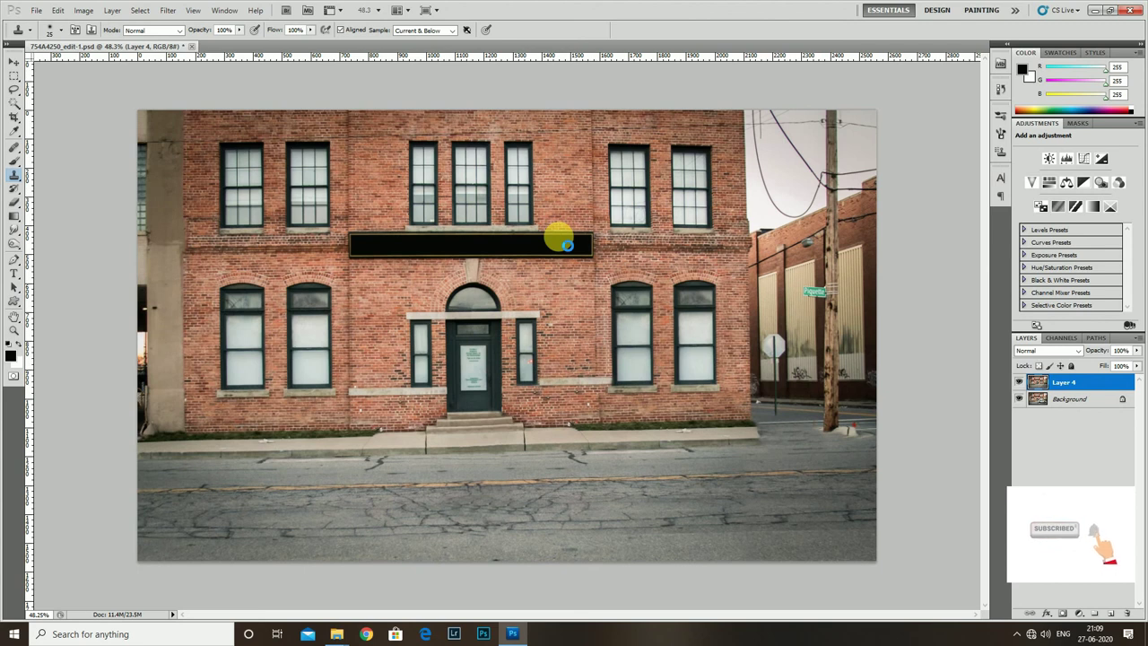